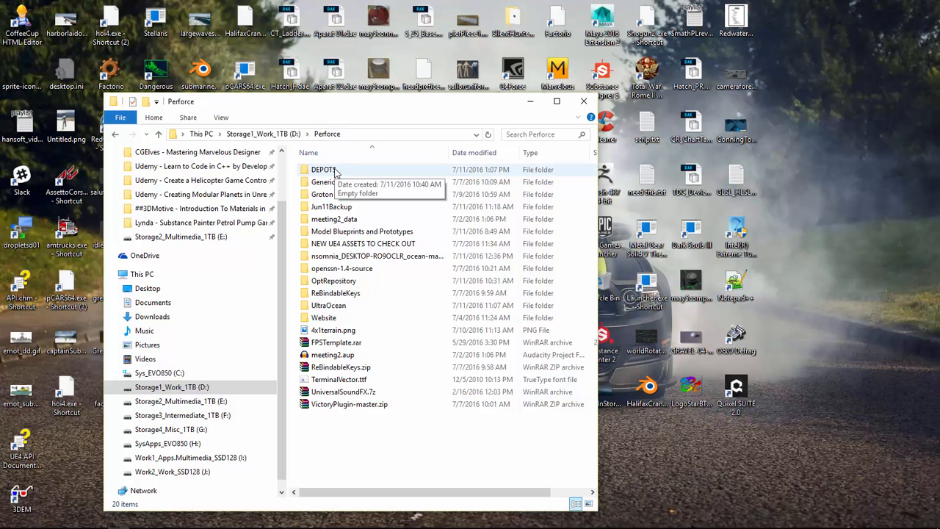
Create a folder named OpTProject inside the DEPOTS folder and open it
left_click(338, 173)
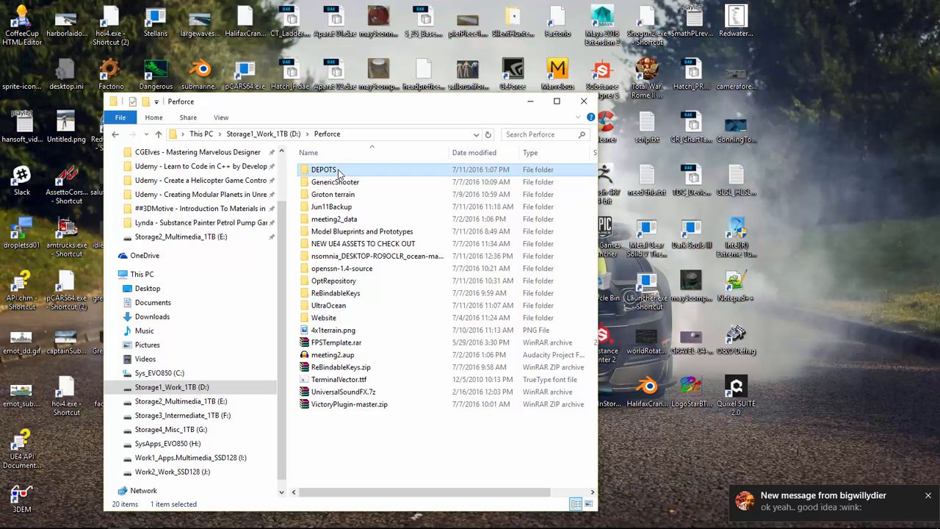
double_click(338, 173)
right_click(374, 229)
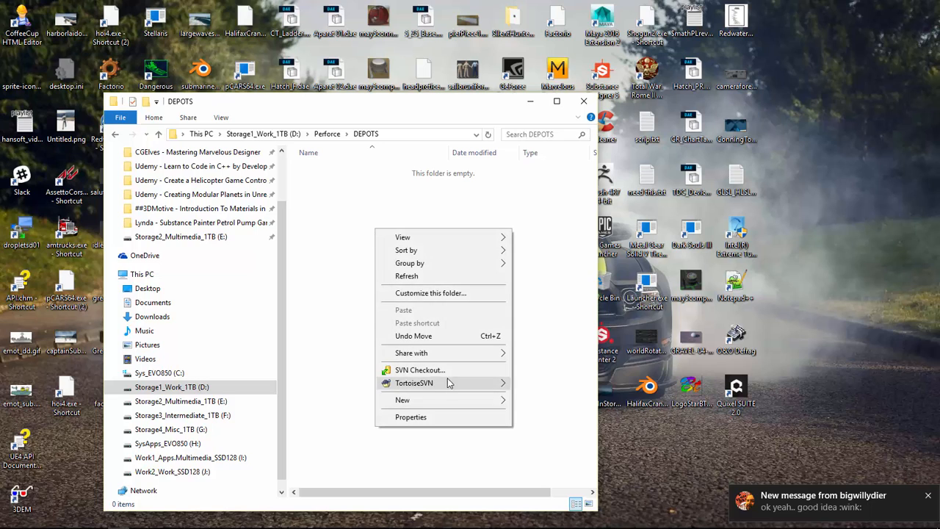
mouse_move(436, 406)
left_click(563, 239)
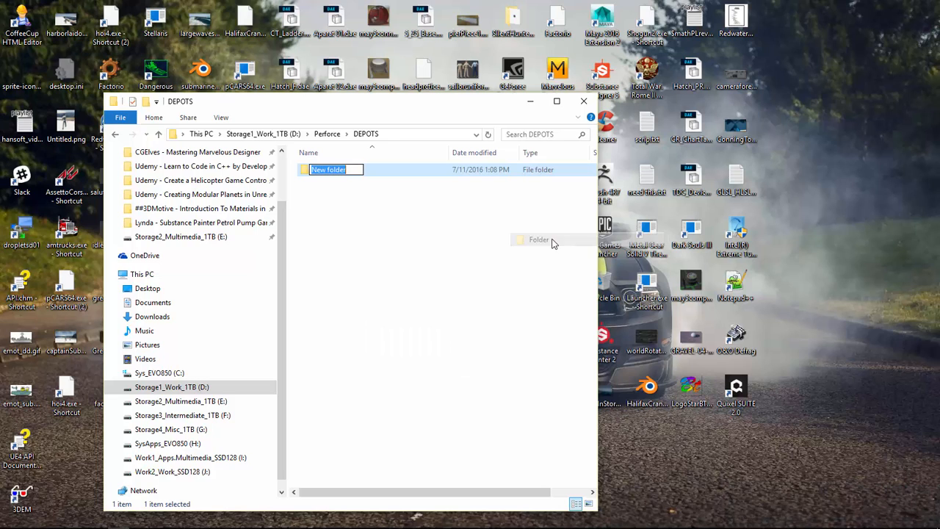
type("Op")
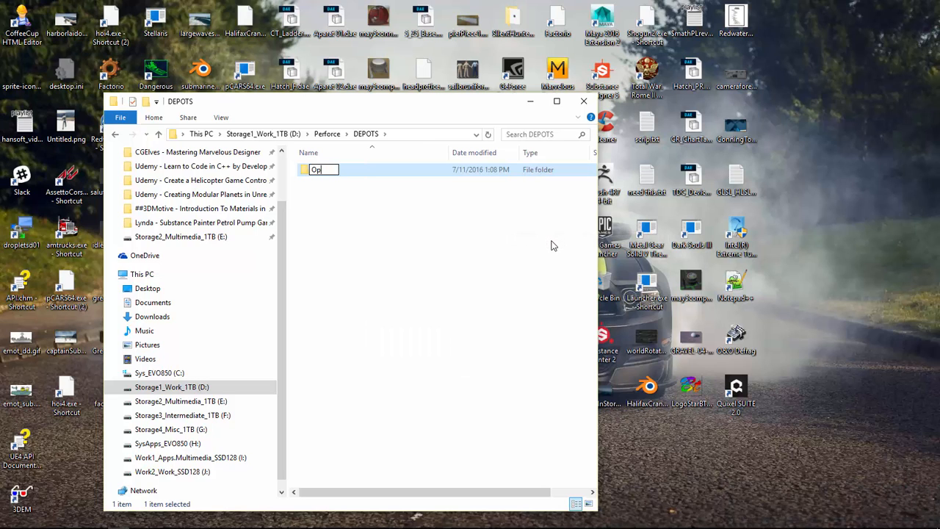
type("Tpr")
key("BackSpace")
key("BackSpace")
type("Prokec")
key("BackSpace")
key("BackSpace")
key("BackSpace")
type("ject")
key("Return")
key("Return")
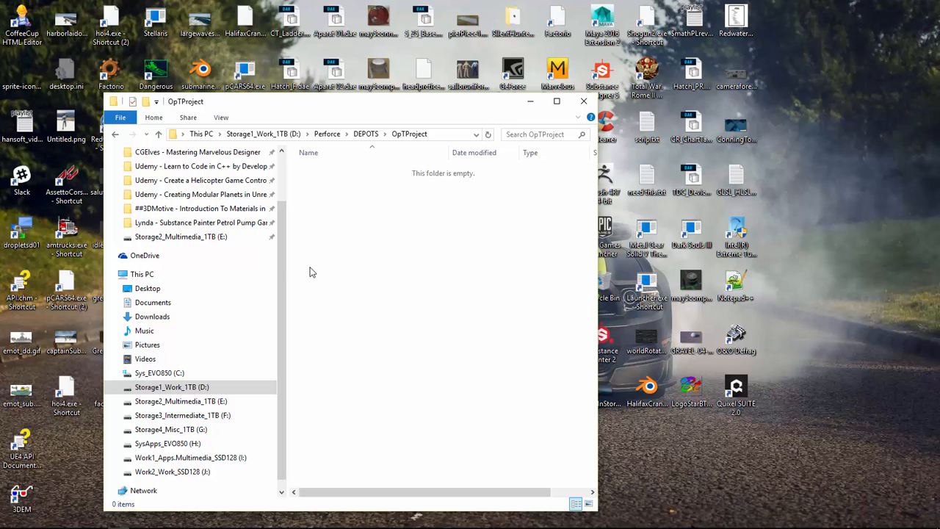
Create a second folder named UltraOcean beside OpTProject in DEPOTS and open it
key("BackSpace")
left_click(334, 243)
right_click(336, 215)
mouse_move(405, 387)
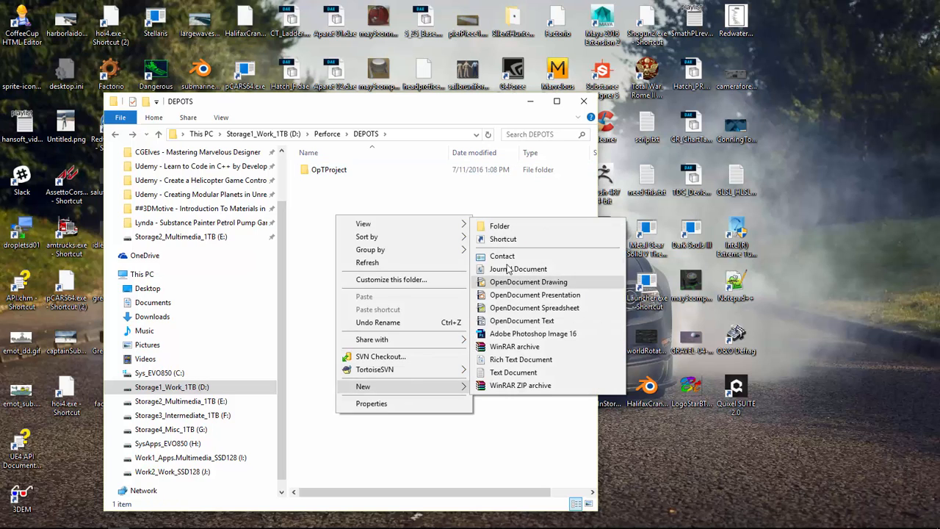
left_click(495, 226)
type("UltraO")
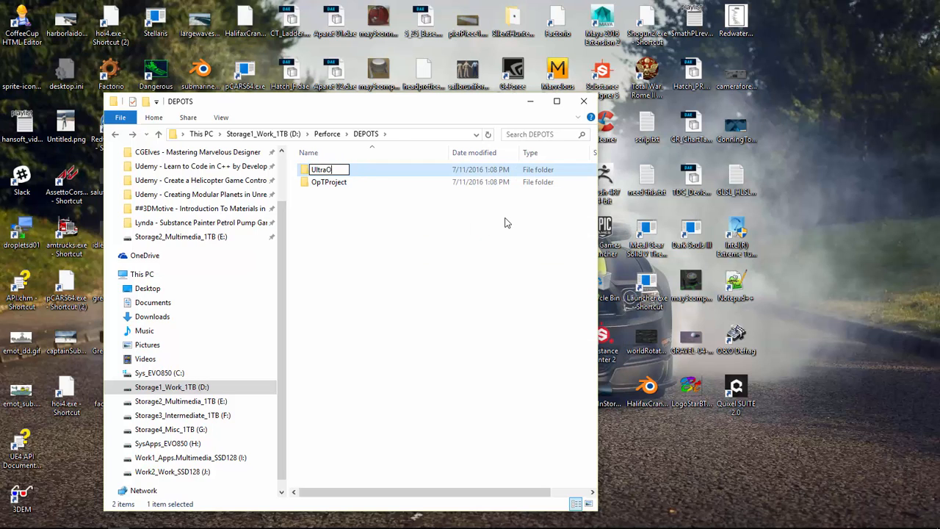
type("cean")
key("Return")
key("Return")
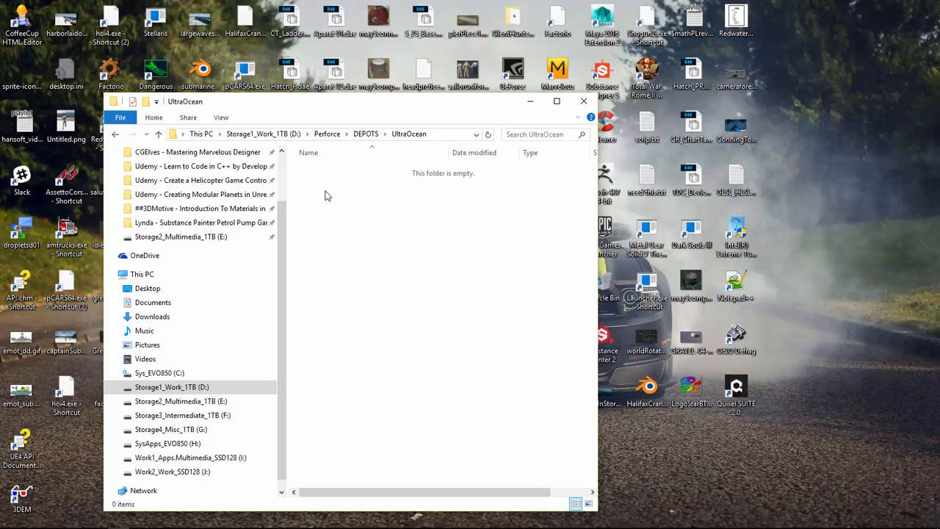
Return to the DEPOTS folder and launch P4V
key("BackSpace")
left_click(341, 240)
key("alt+space")
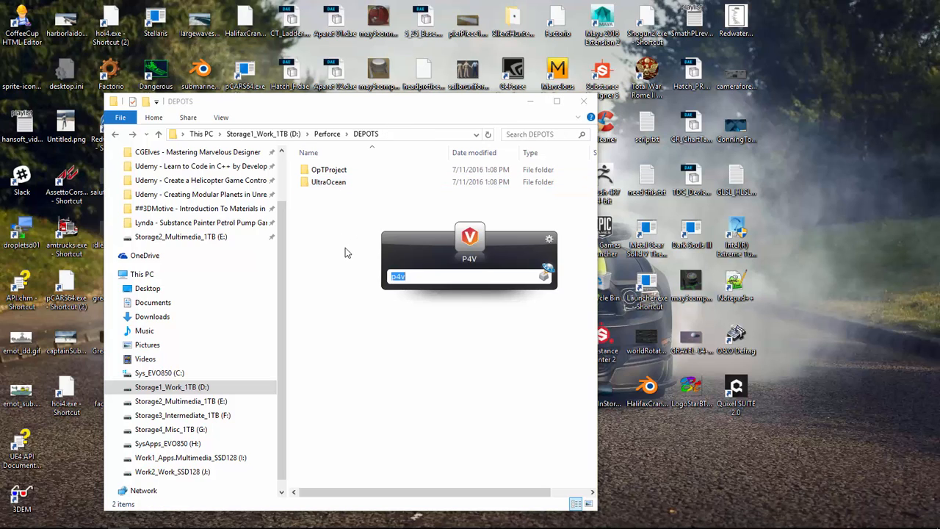
type("p4v")
key("Return")
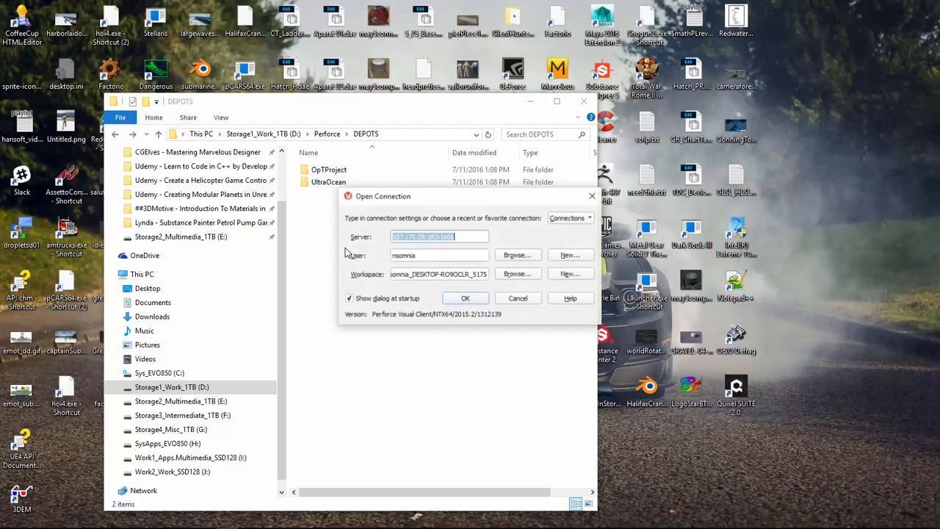
Clear the workspace entry in the connection settings and start creating a new workspace
left_click(454, 236)
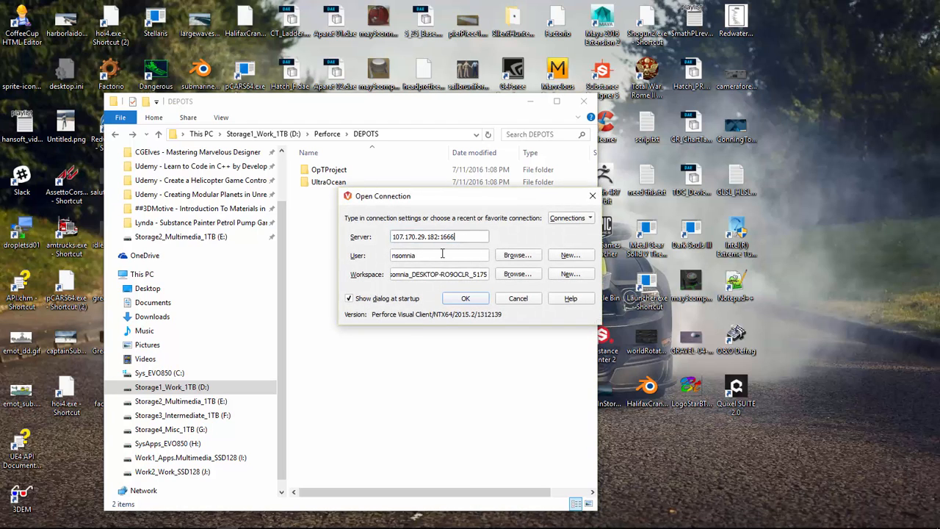
left_click(454, 257)
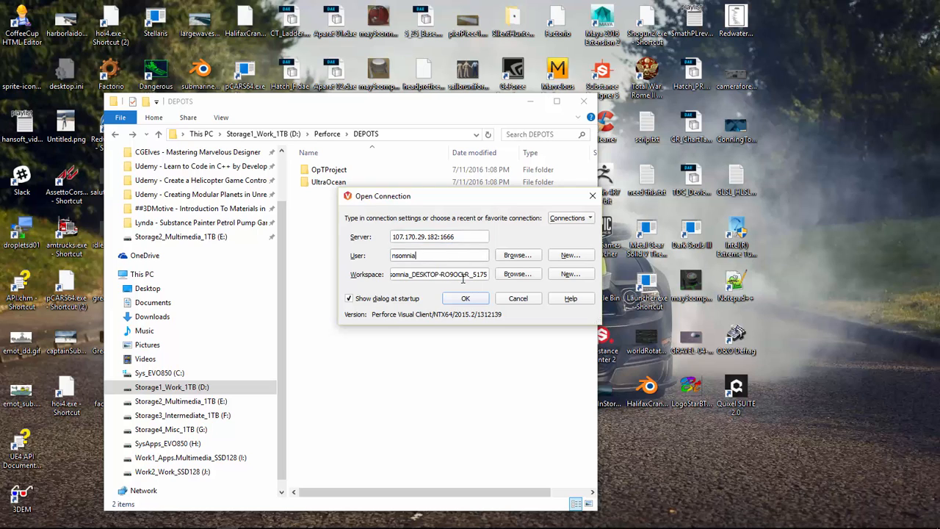
left_click(462, 276)
key("ctrl+a")
key("BackSpace")
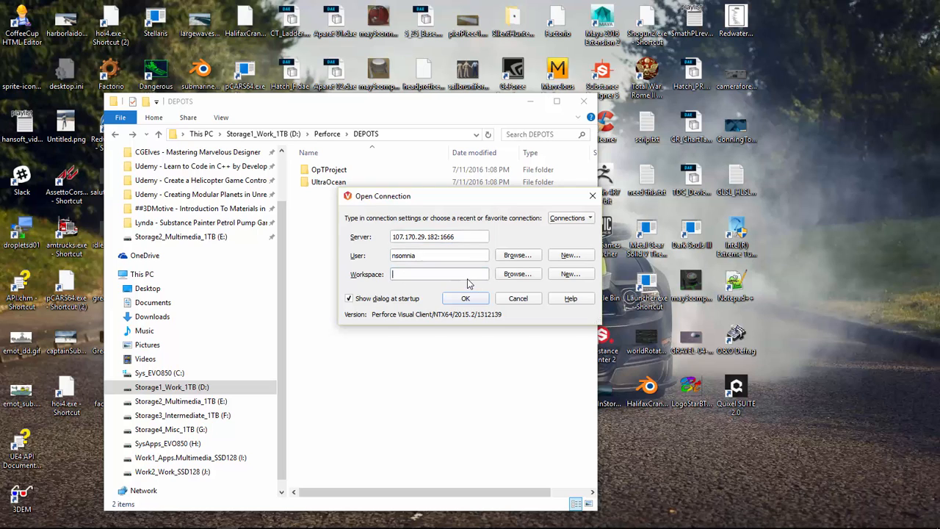
left_click(568, 276)
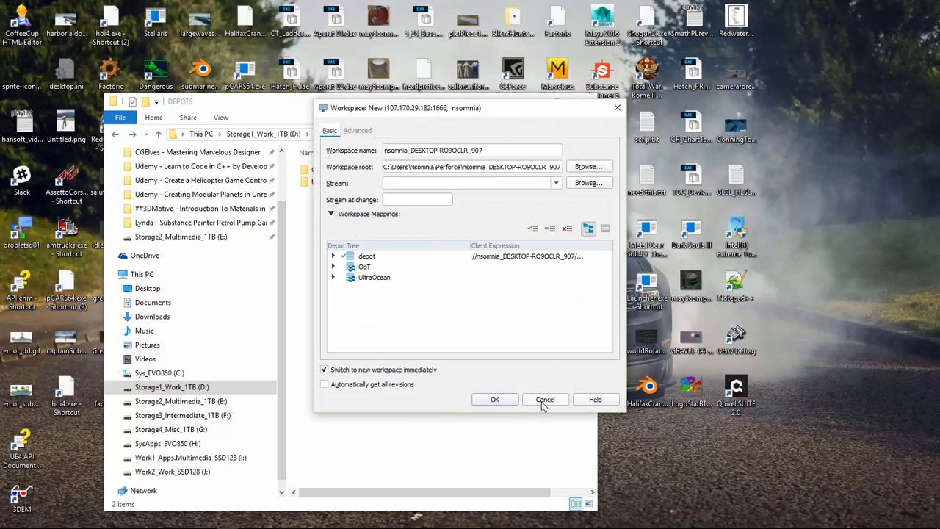
left_click(542, 396)
left_click(570, 273)
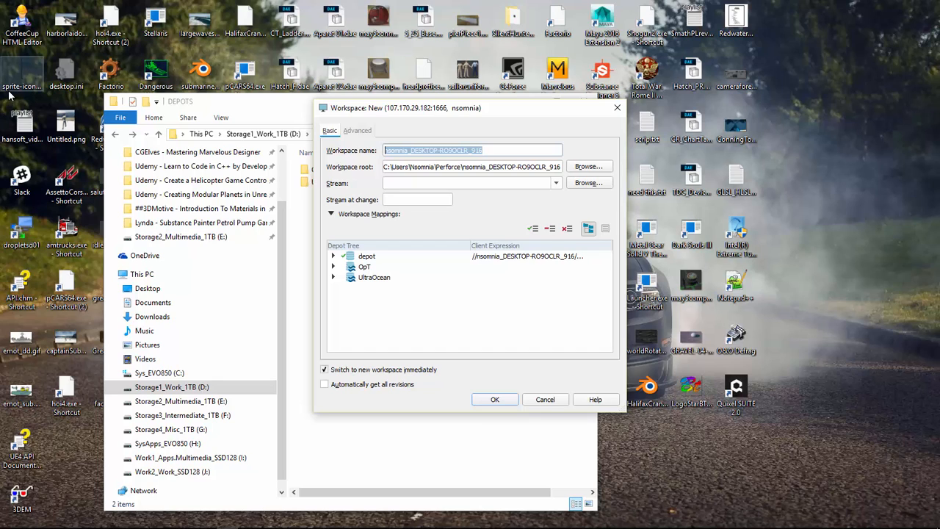
left_click(11, 90)
left_click(12, 95)
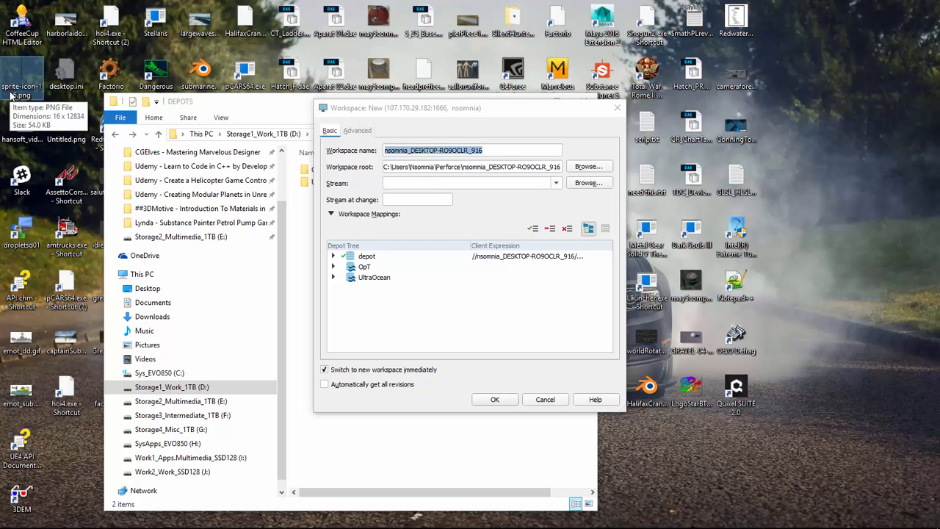
left_click(9, 95)
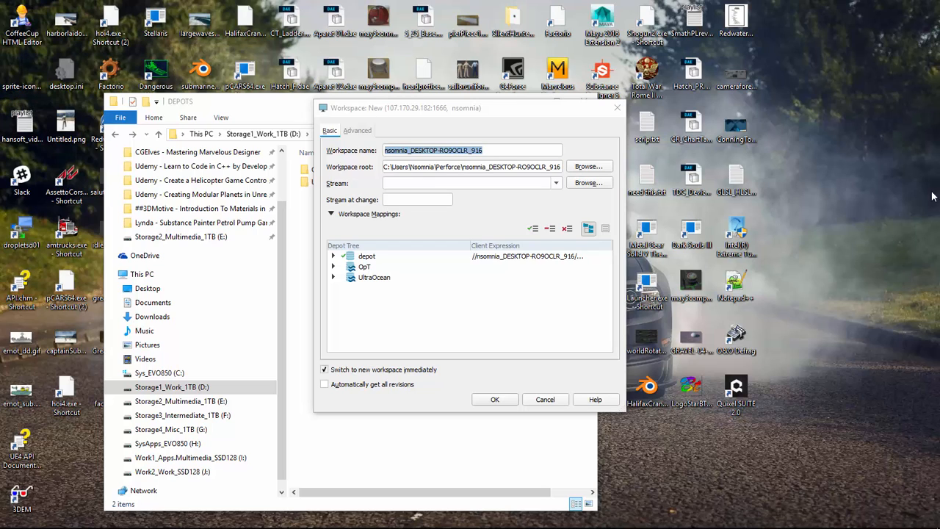
Name the new workspace nsomnia_opT-main
left_click(516, 158)
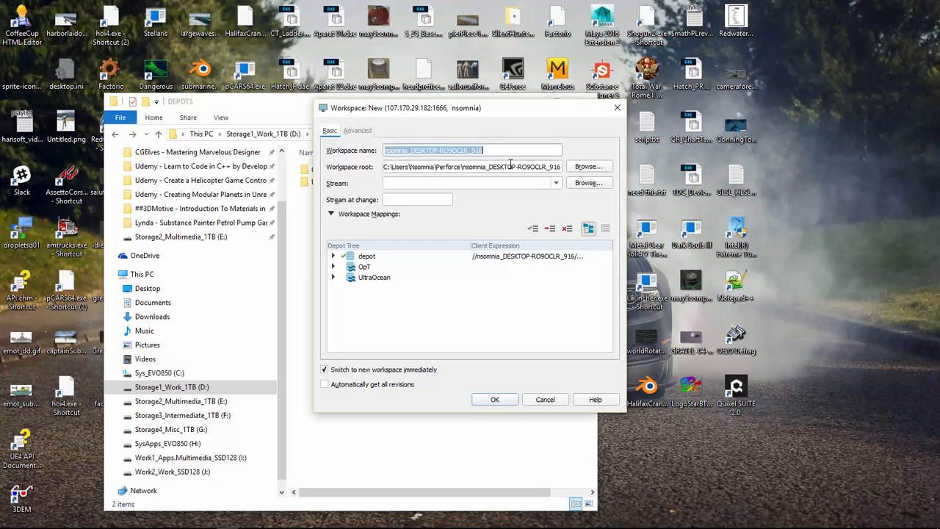
type("nsomnia")
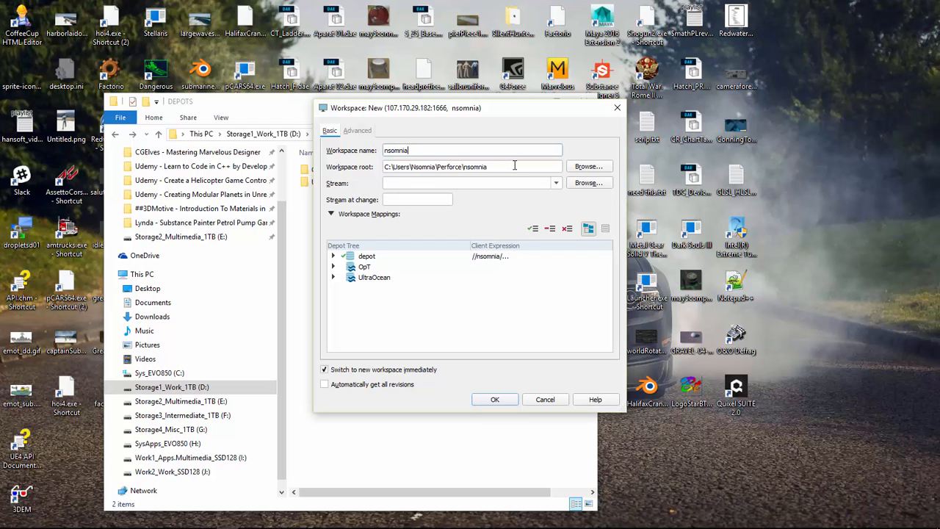
type(")_opT")
double_click(512, 166)
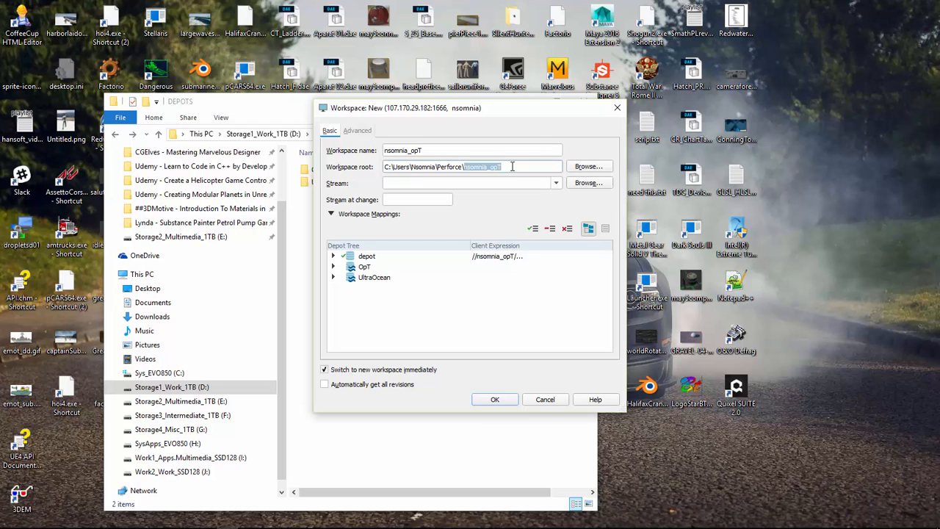
type("-m")
left_click(445, 152)
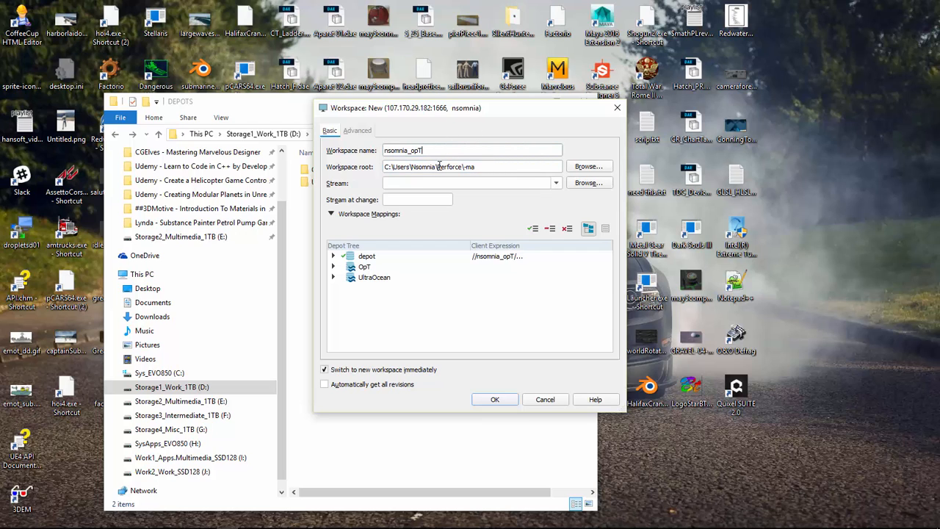
type("-main")
Set the workspace root to the folder D:\Perforce\DEPOTS\OpTProject
left_click(487, 164)
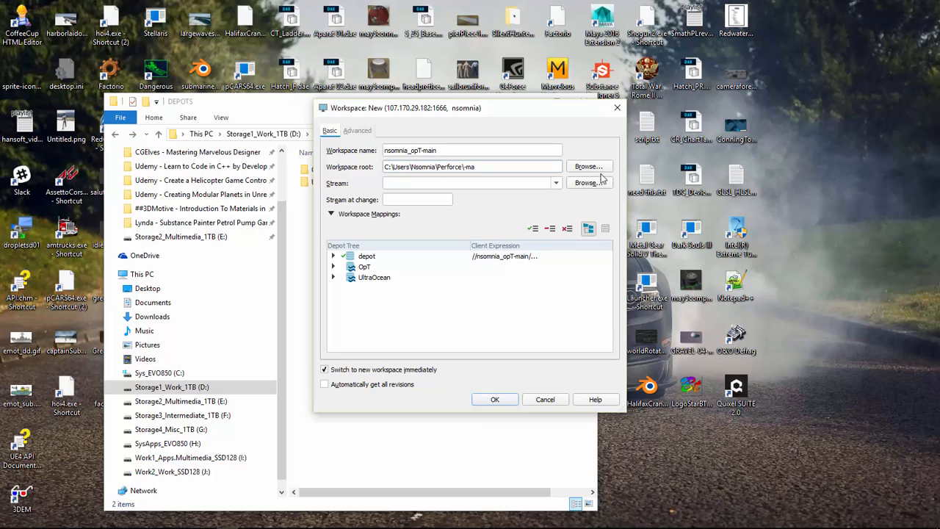
left_click(599, 170)
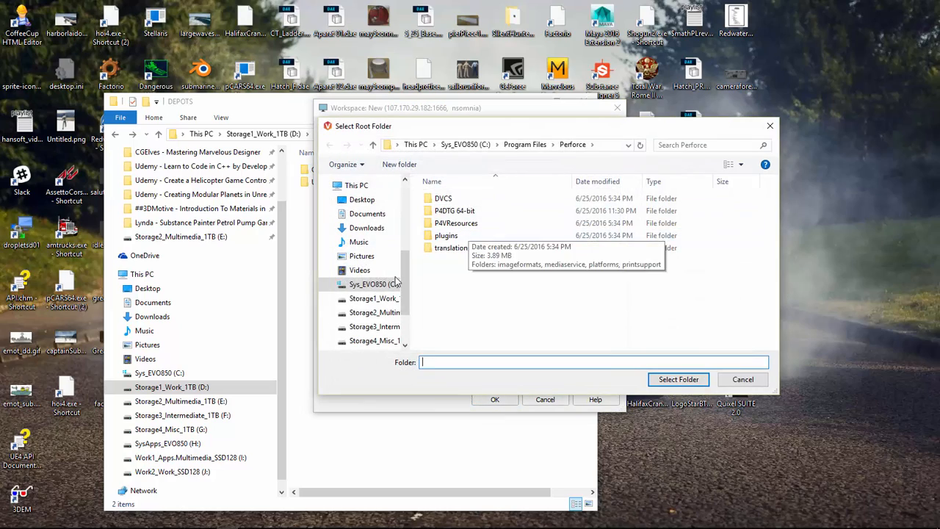
left_click(386, 301)
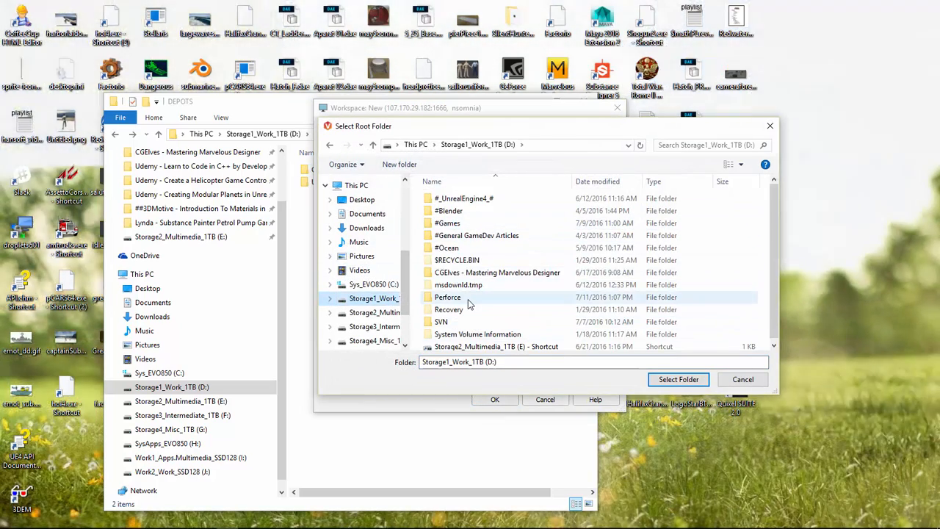
left_click(467, 298)
double_click(468, 297)
double_click(470, 199)
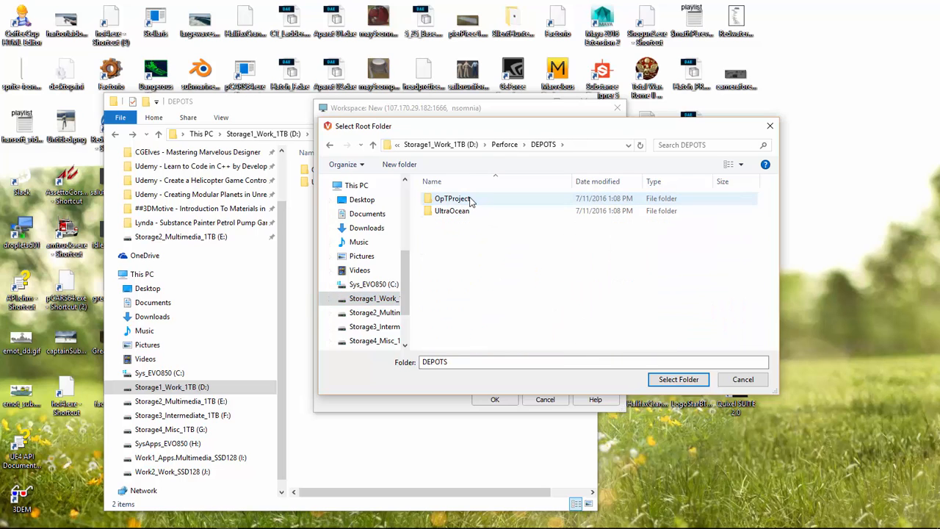
double_click(452, 199)
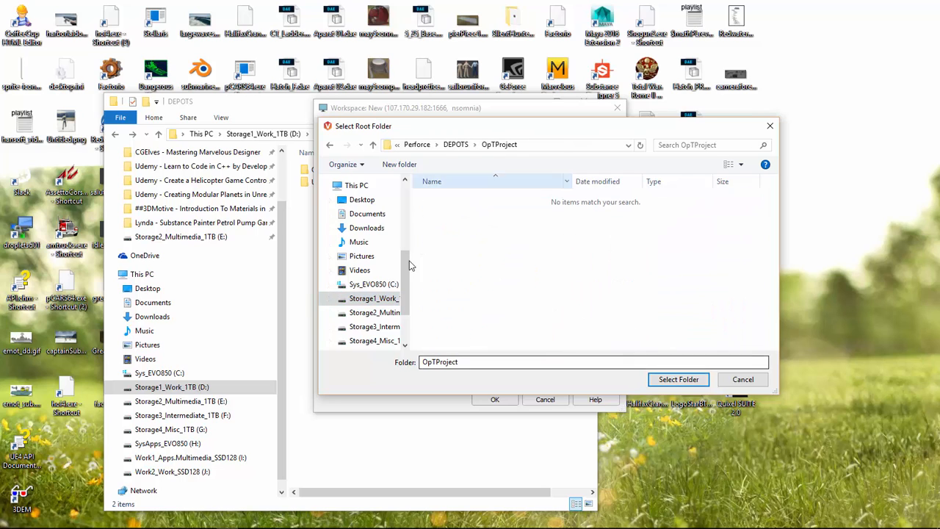
left_click(677, 379)
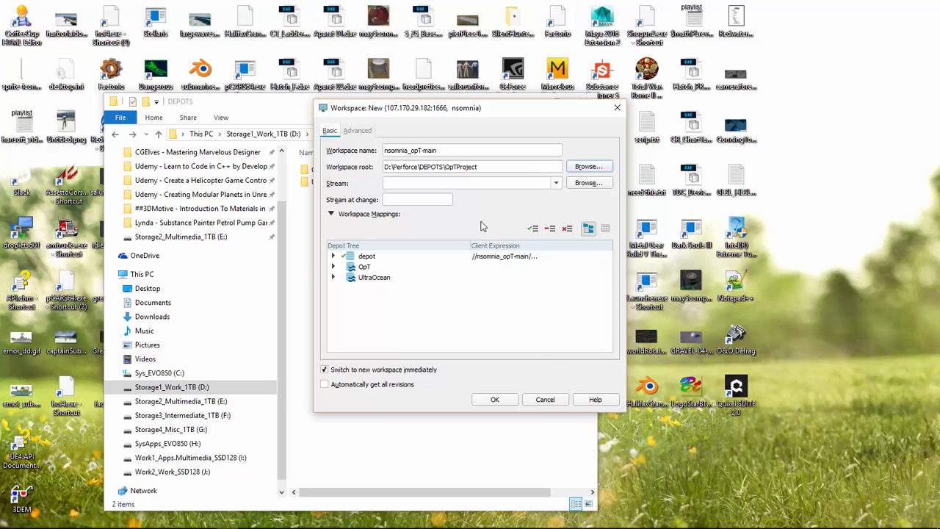
Clear the depot entry from the workspace mappings
left_click(537, 182)
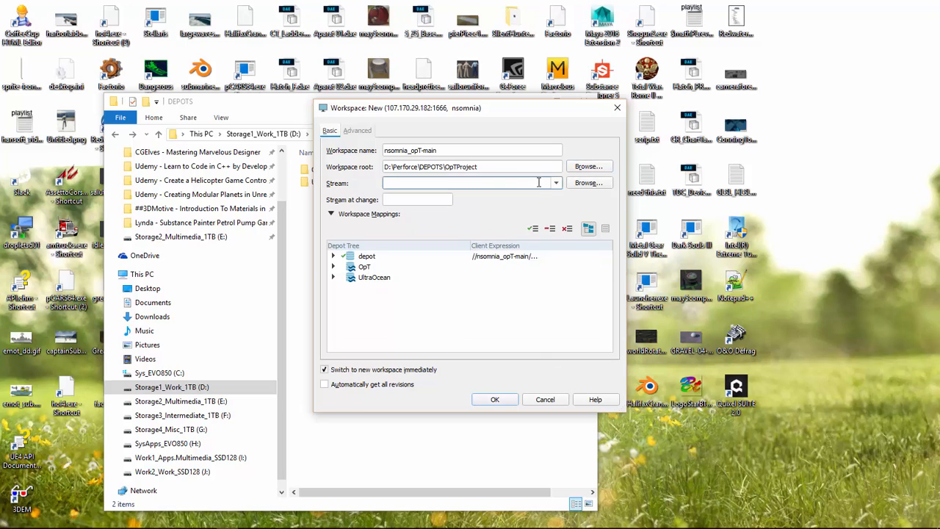
left_click(382, 257)
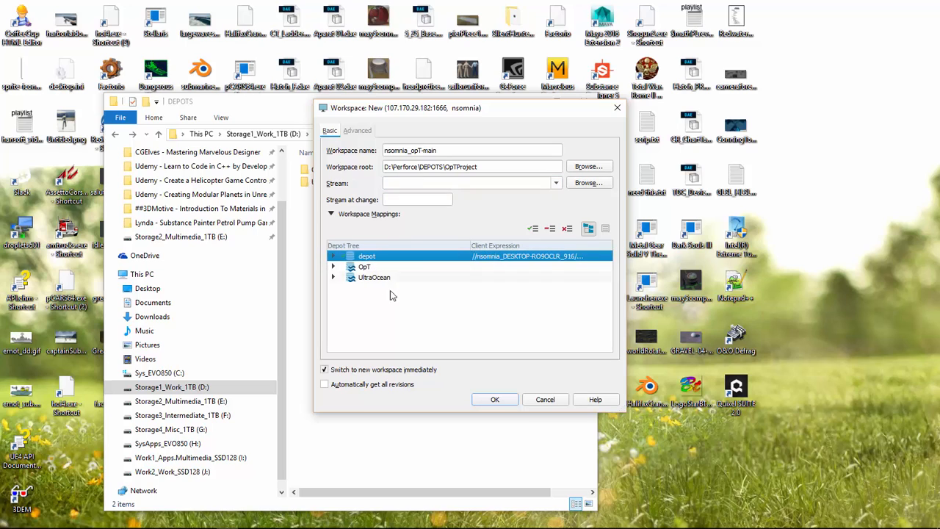
left_click(395, 298)
left_click(384, 263)
left_click(568, 230)
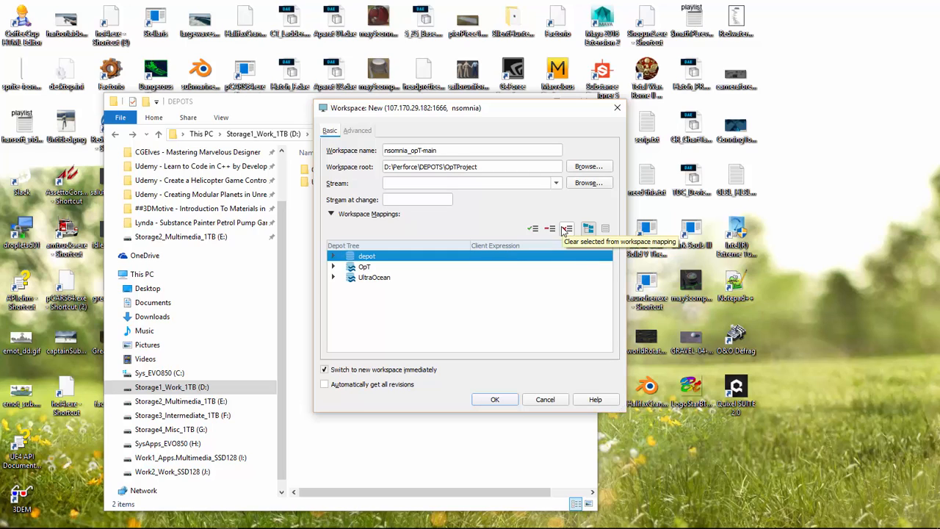
Include the OpT depot in the workspace mappings
left_click(374, 269)
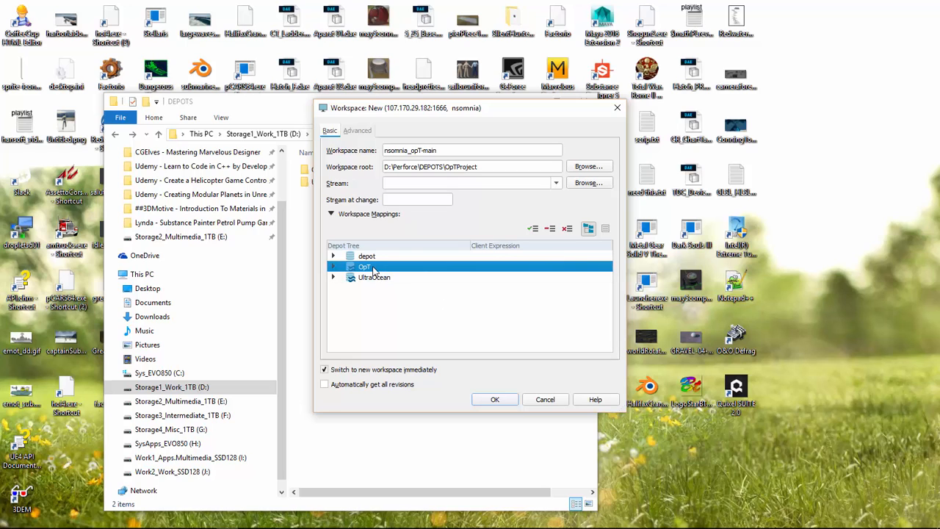
left_click(333, 269)
left_click(332, 268)
left_click(539, 230)
Try to browse for a stream to assign to the new workspace
left_click(541, 182)
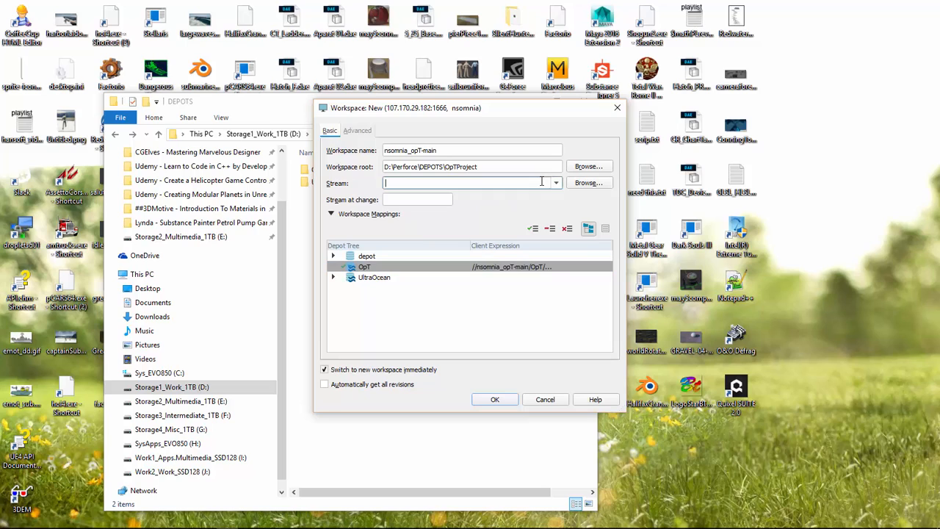
left_click(369, 267)
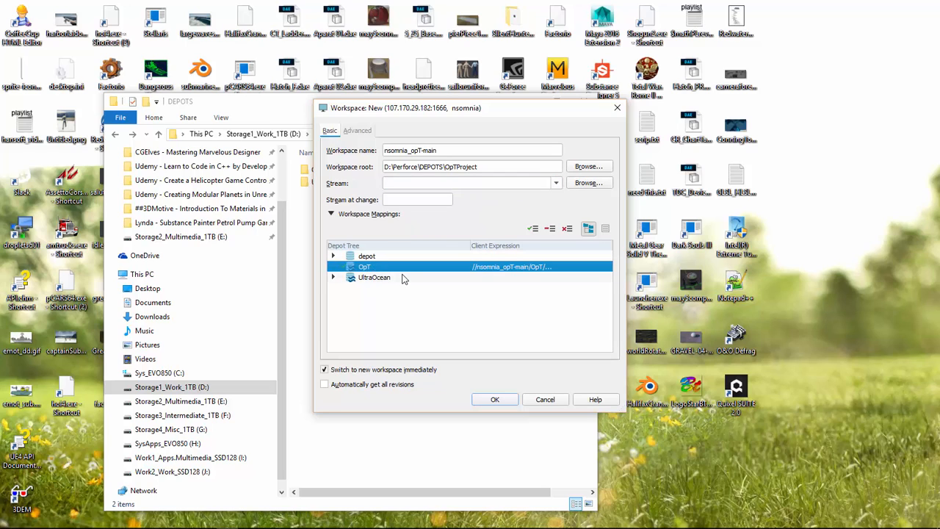
left_click(556, 185)
left_click(587, 183)
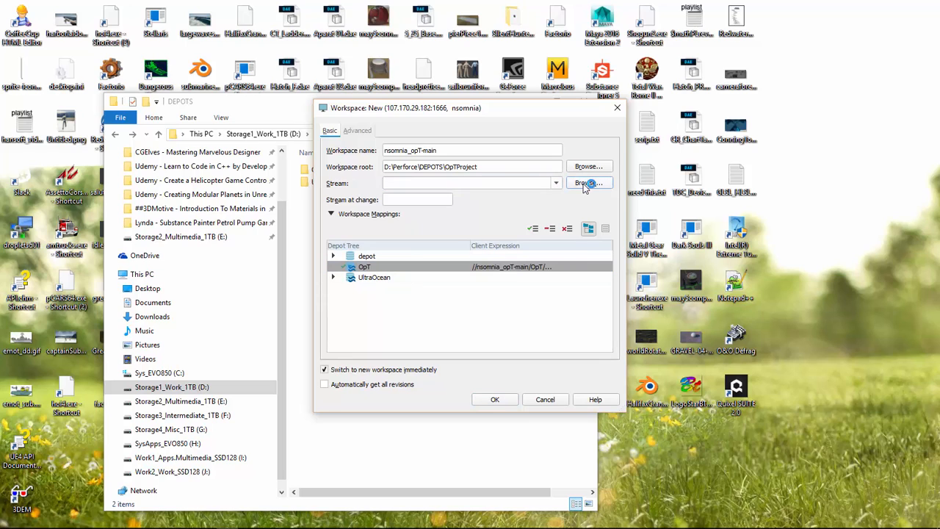
left_click(549, 284)
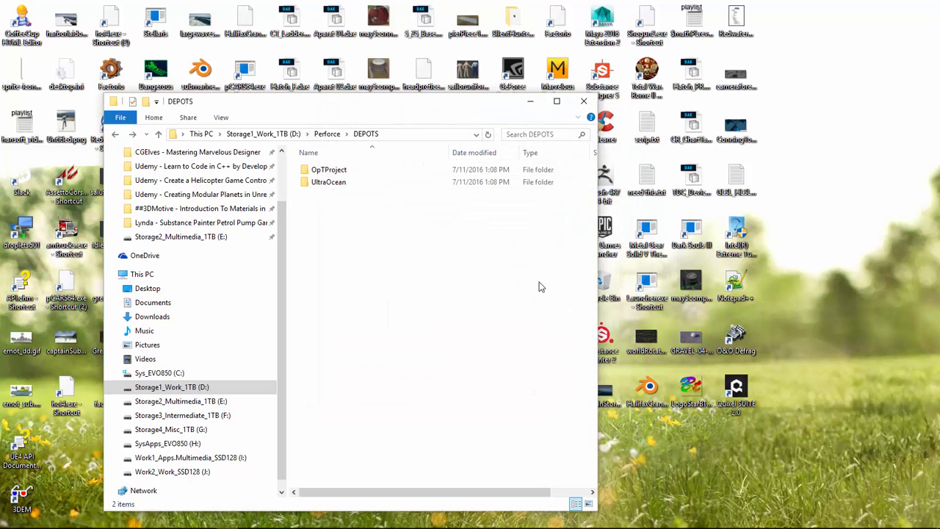
Clear the workspace from the connection settings and start a new workspace named nsomnia_opTMain
triple_click(467, 278)
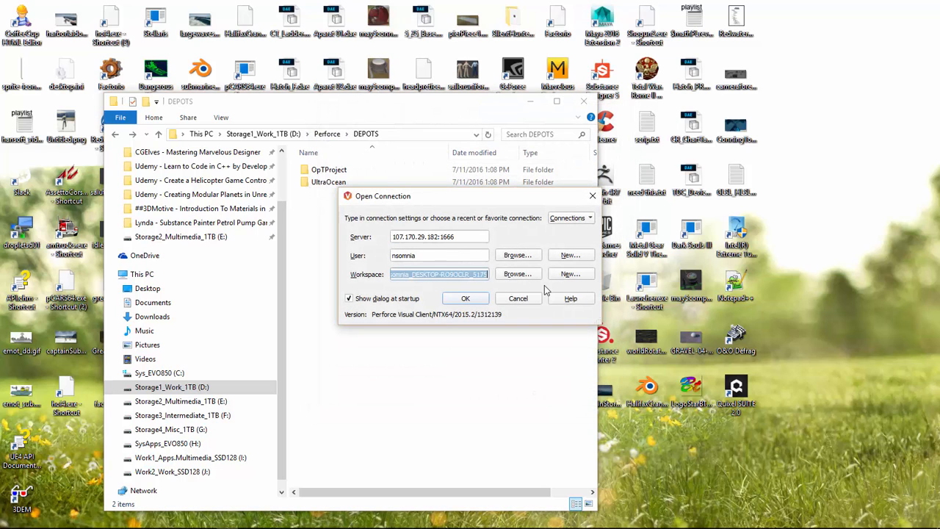
key("BackSpace")
left_click(565, 277)
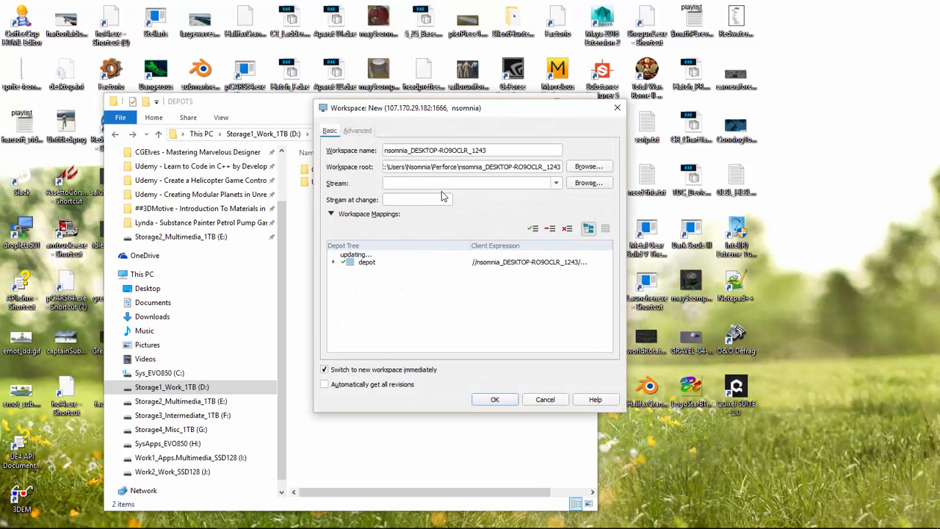
triple_click(473, 150)
type("nsomnia")
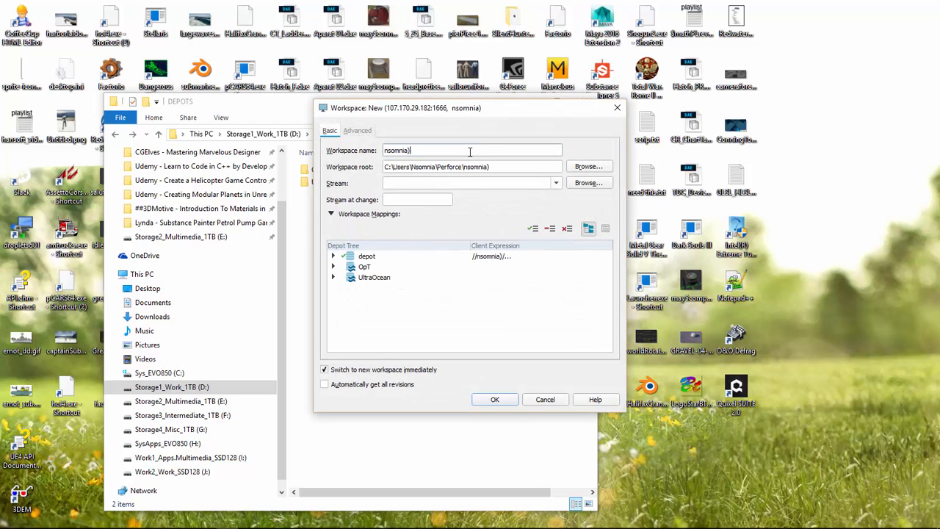
type("_opTMain")
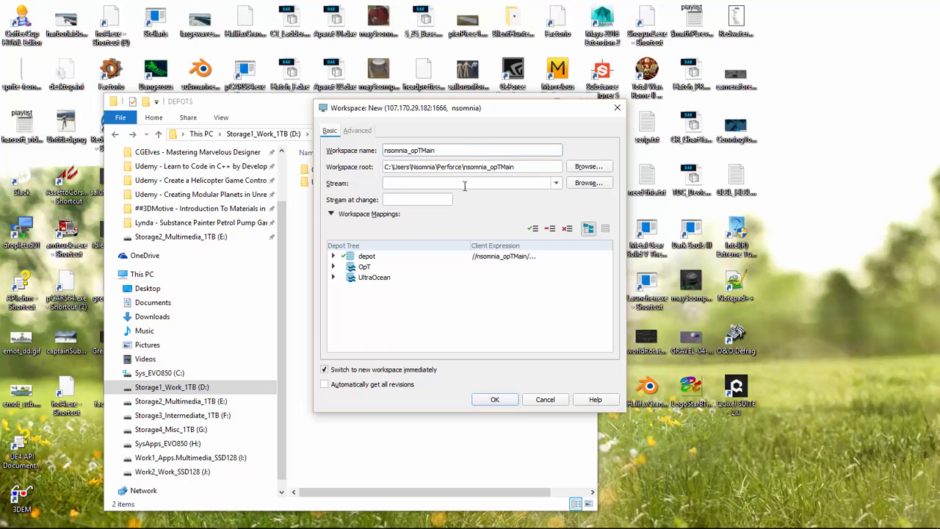
Set the root of the new workspace to the folder D:\Perforce\DEPOTS\OpTProject
left_click(594, 168)
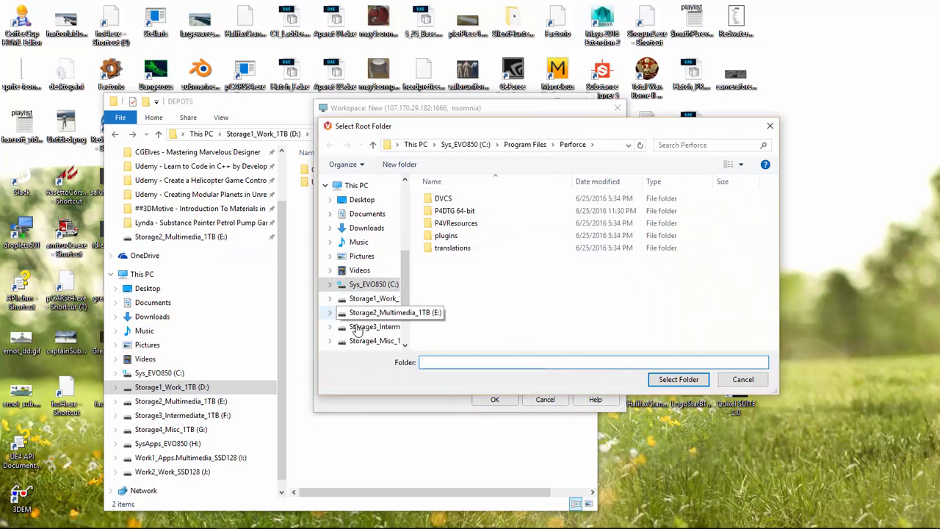
scroll(358, 332, "down", 2)
left_click(372, 237)
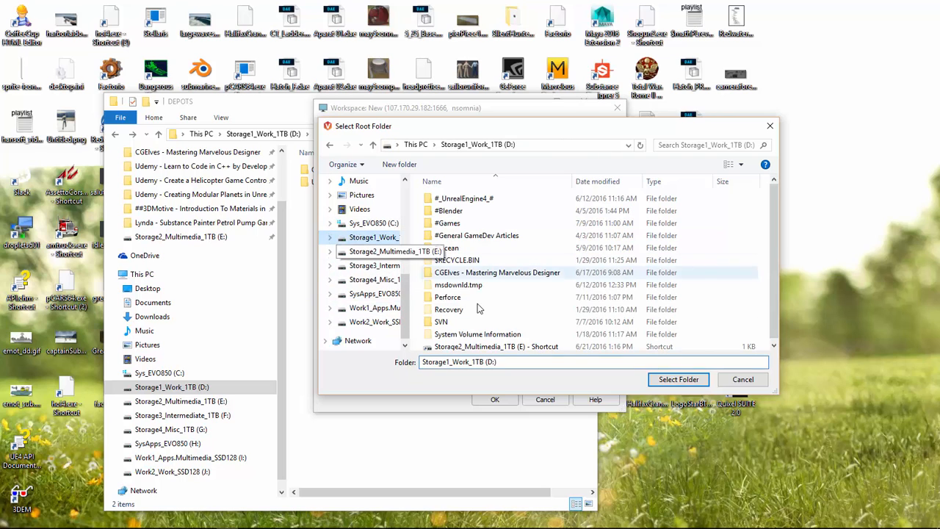
double_click(448, 296)
double_click(454, 199)
left_click(459, 200)
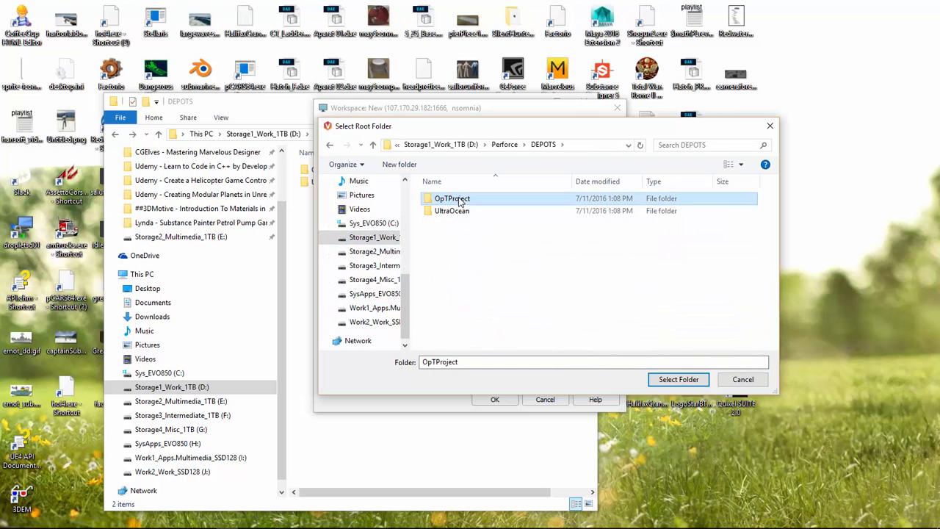
double_click(460, 200)
left_click(678, 379)
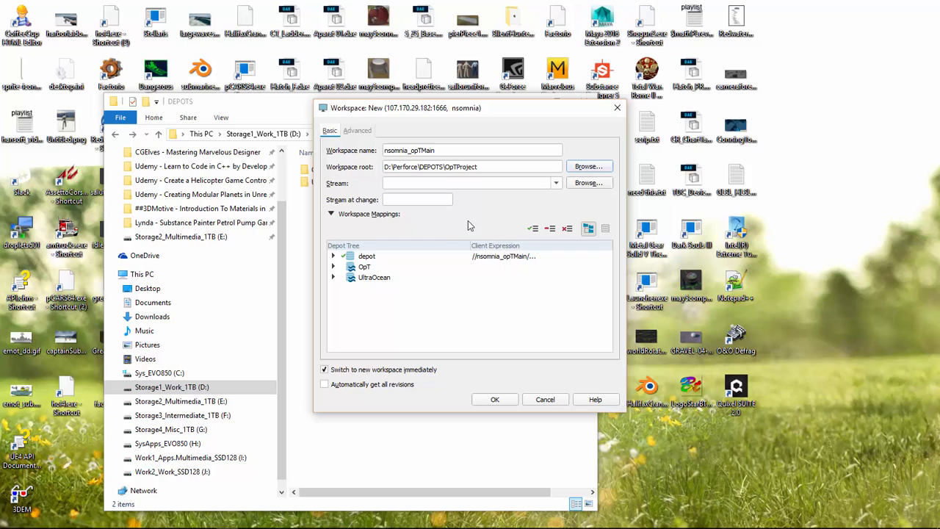
Include the OpT depot in the workspace mappings and clear the UltraOcean depot from them
left_click(378, 277)
left_click(533, 228)
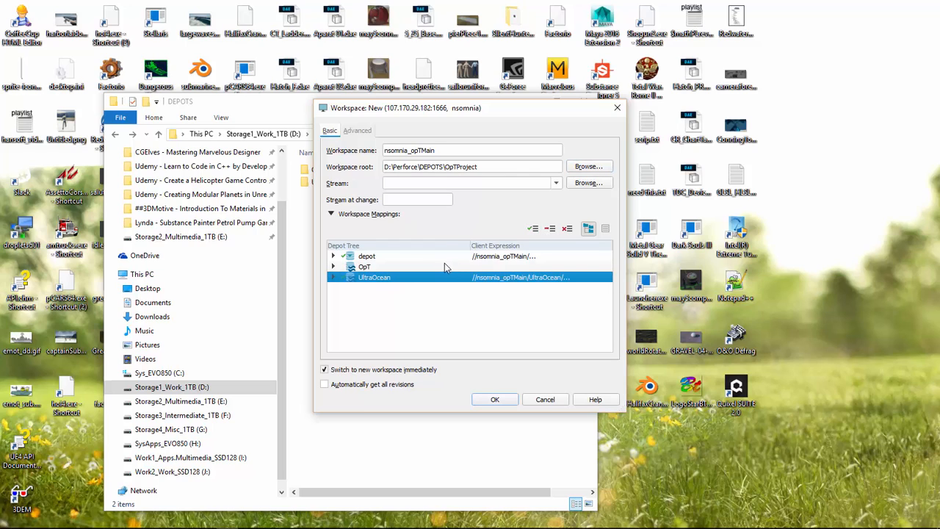
left_click(445, 268)
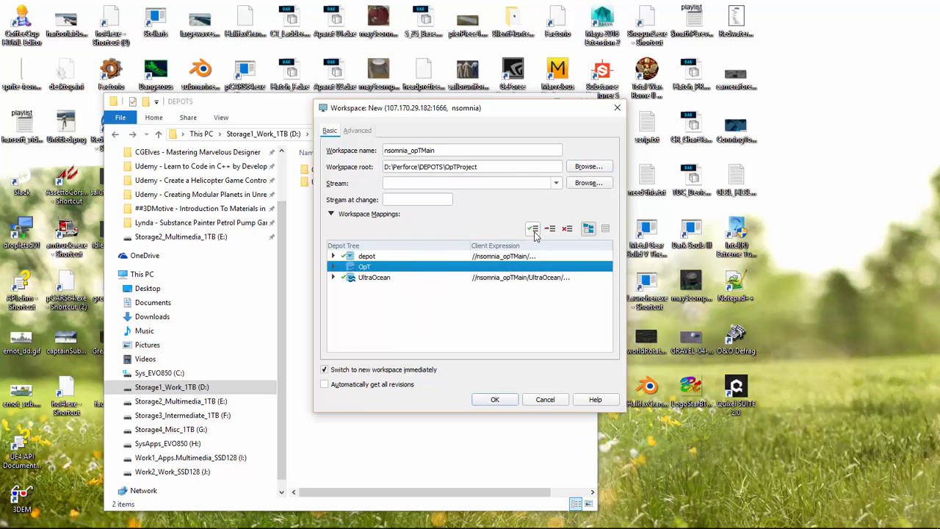
left_click(533, 228)
left_click(462, 278)
left_click(566, 229)
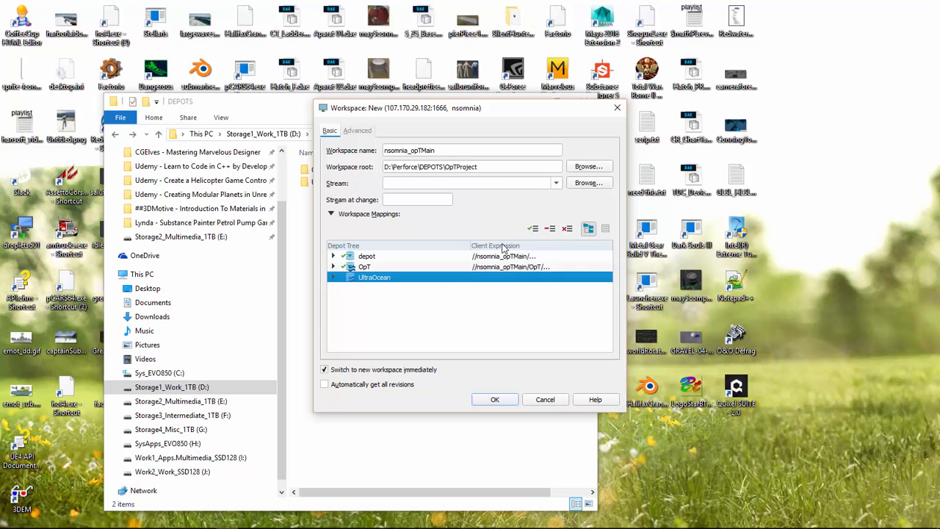
Try to browse for a stream for the nsomnia_opTMain workspace, then dismiss the open dialogs
left_click(585, 184)
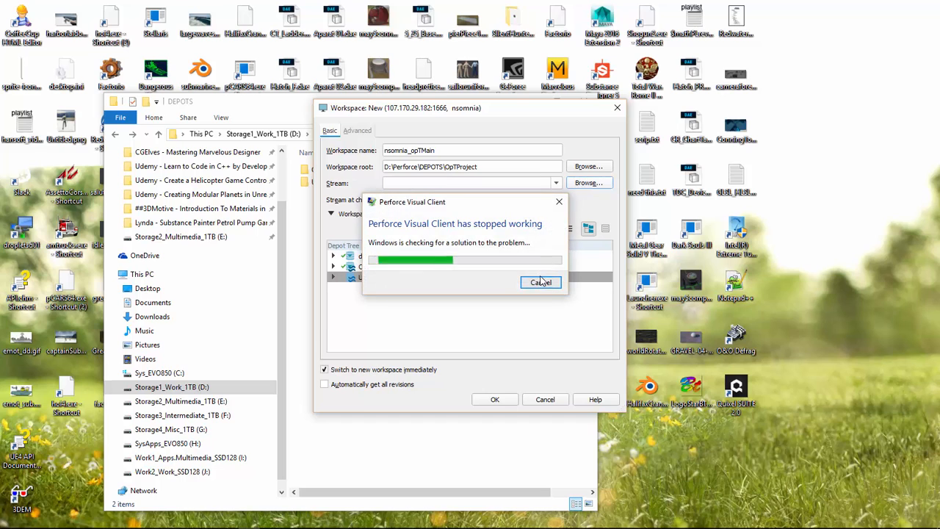
left_click(541, 282)
left_click(544, 400)
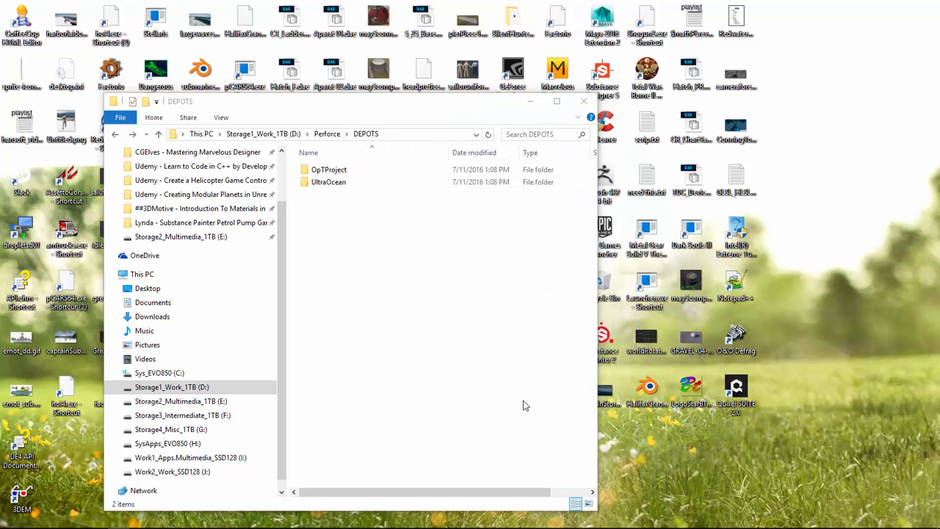
Connect to the Perforce server with the workspace field left empty
left_click(443, 257)
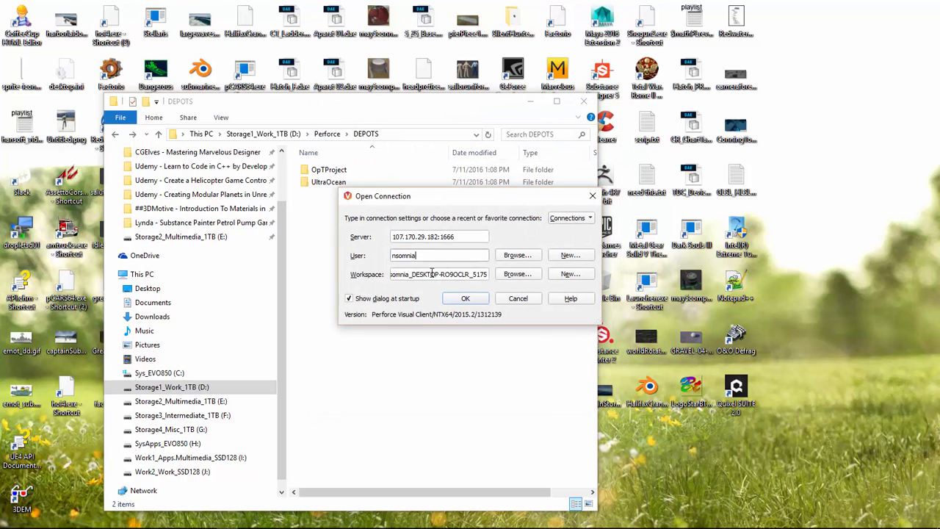
left_click(432, 274)
key("BackSpace")
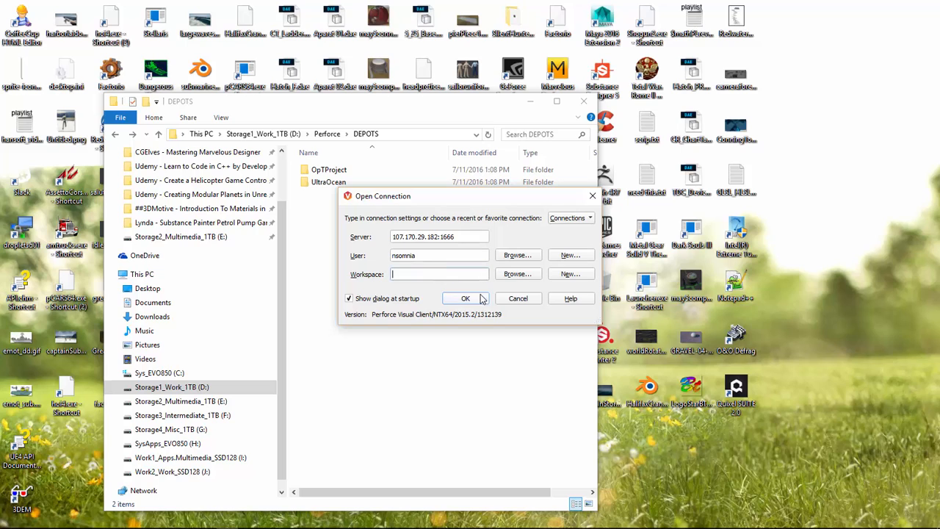
left_click(464, 254)
left_click(461, 300)
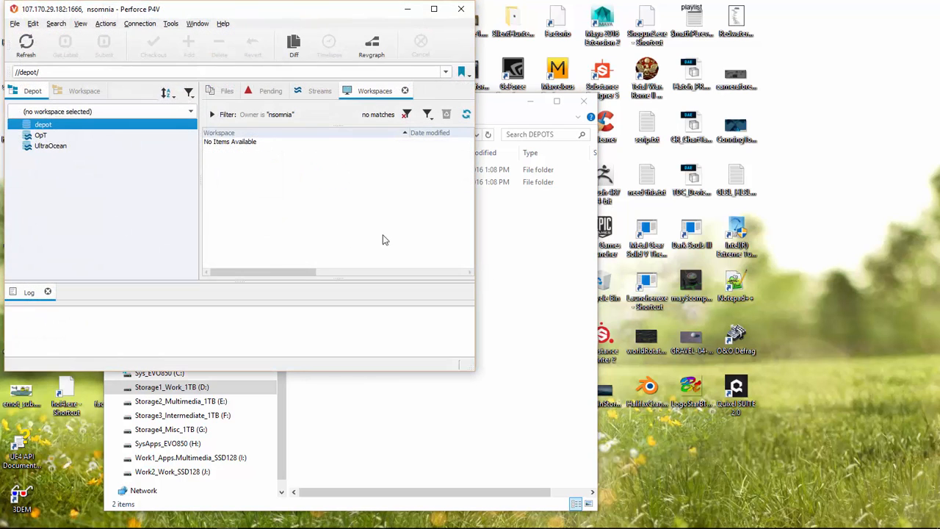
Move the P4V window toward the middle of the desktop and display the list of workspaces
left_click_drag(290, 5, 493, 62)
left_click(279, 81)
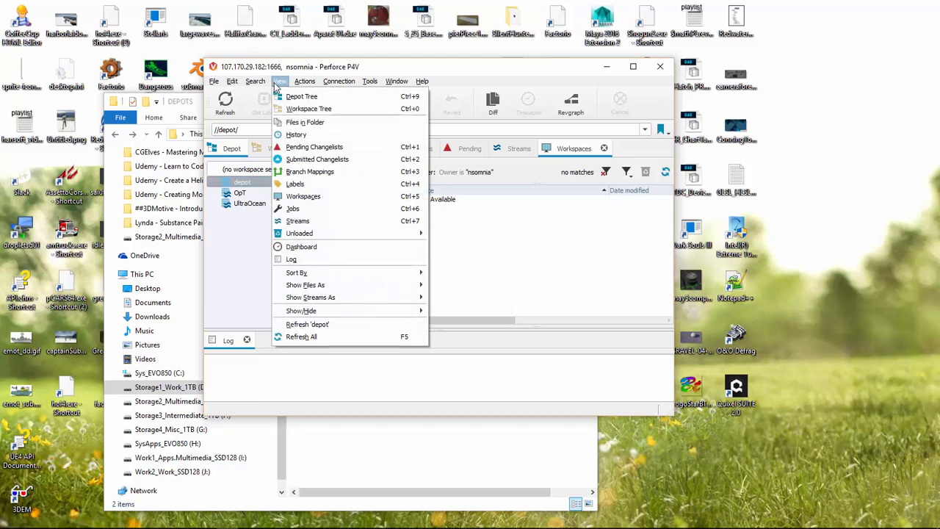
left_click(334, 200)
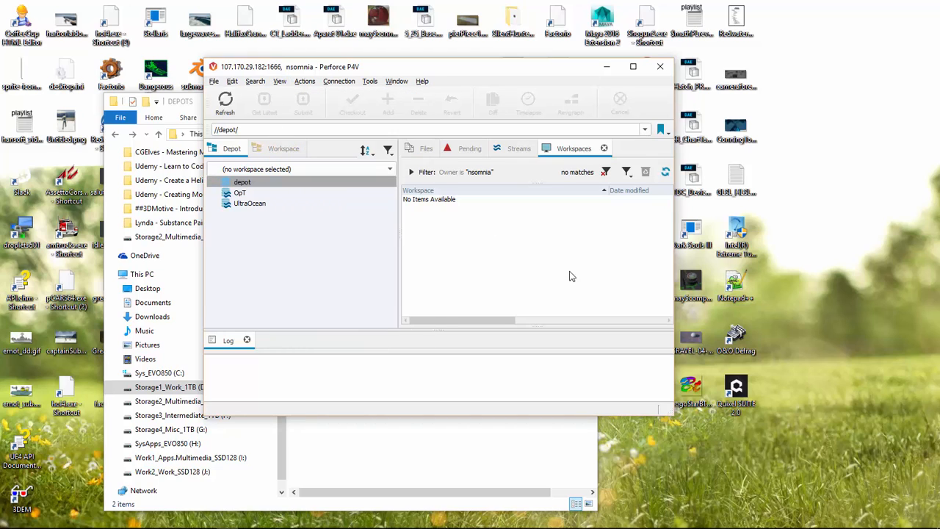
right_click(459, 234)
left_click(478, 237)
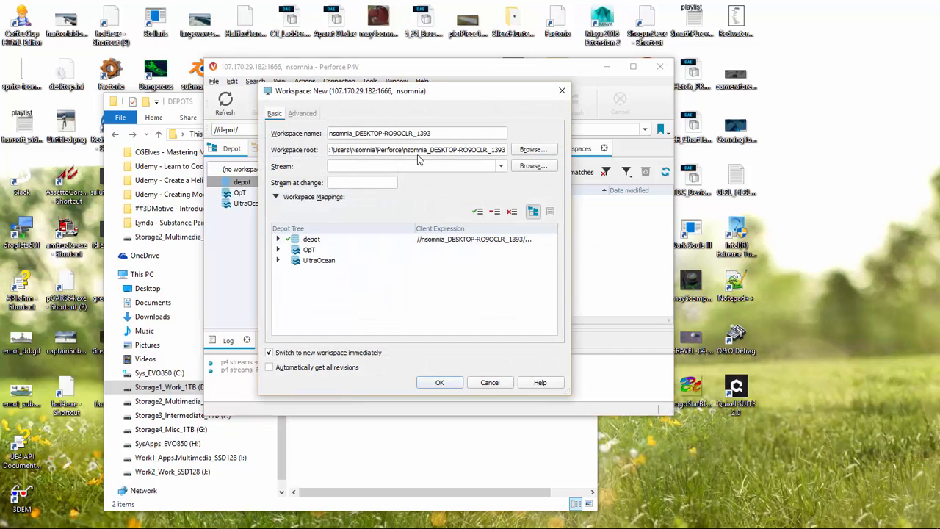
left_click(561, 90)
left_click(283, 148)
left_click(281, 169)
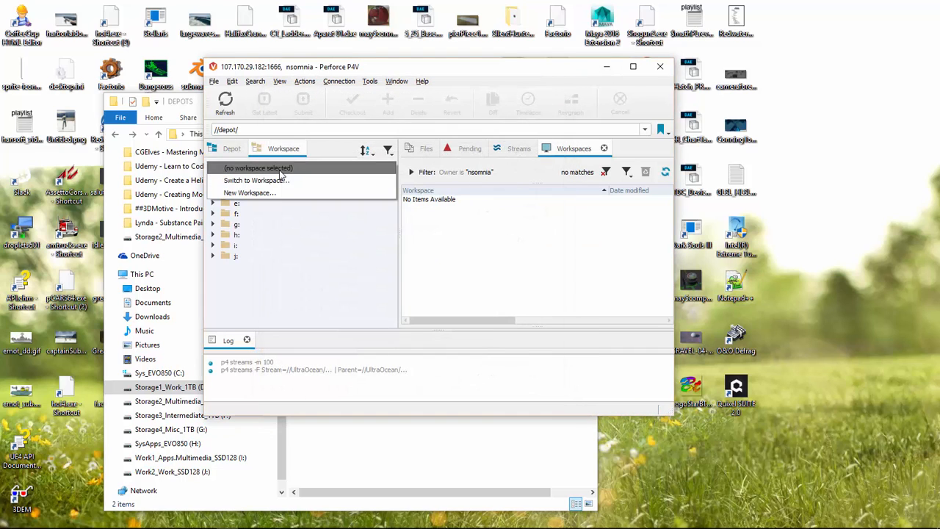
left_click(236, 150)
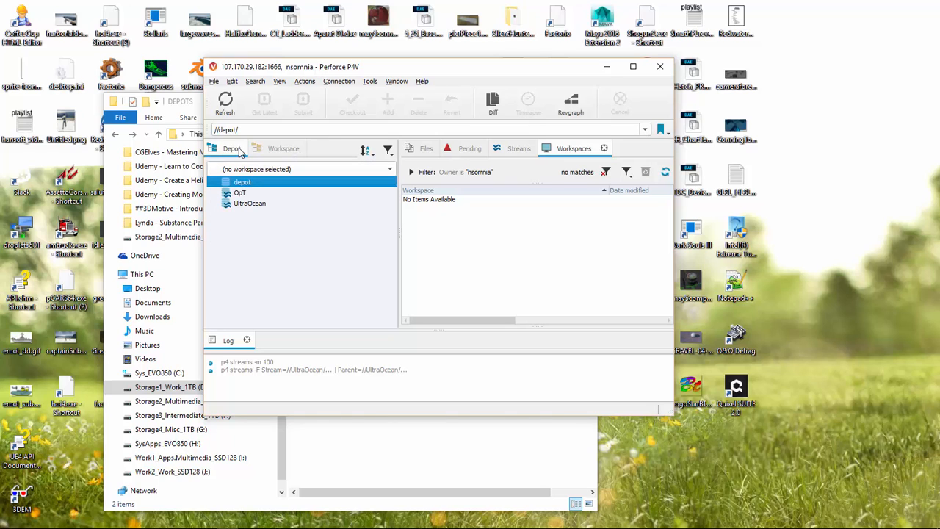
Start a new workspace from the workspaces list and include the OpT depot in its mappings
right_click(464, 235)
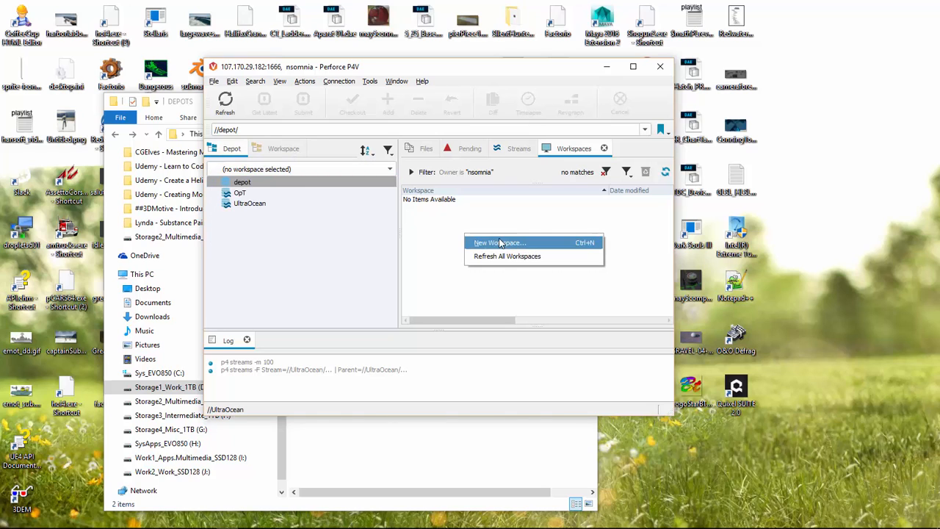
left_click(490, 242)
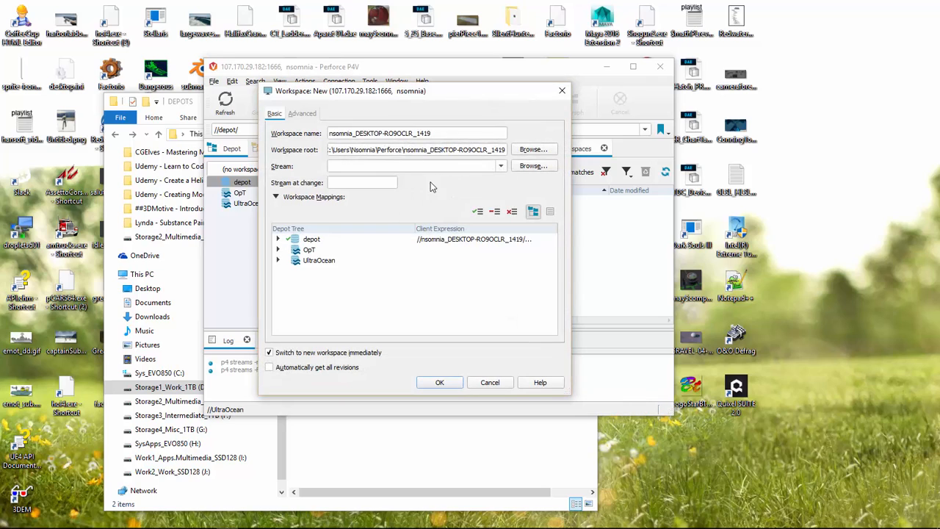
left_click(334, 253)
left_click(477, 211)
left_click(366, 241)
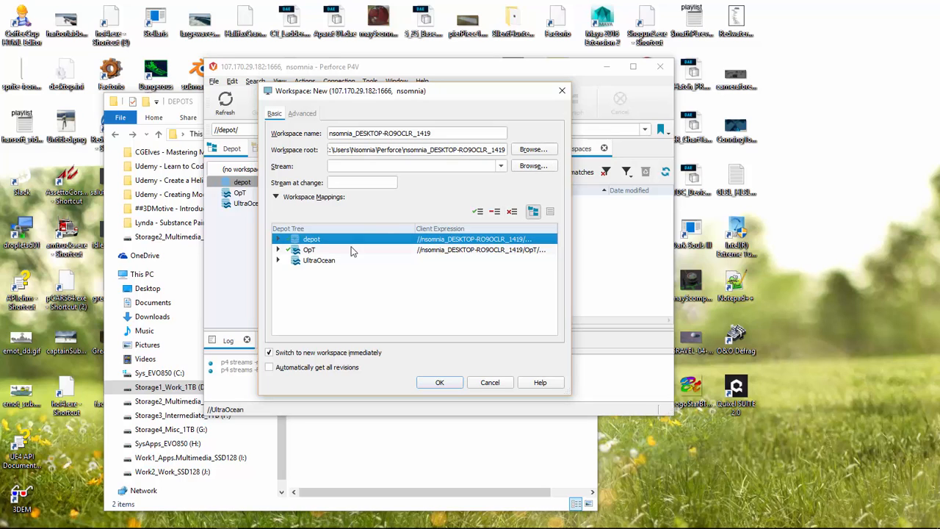
left_click(334, 261)
left_click(339, 239)
Assign the mainline stream (//OpT/mainline) to the workspace and examine its mappings as a tree and as text
left_click(536, 170)
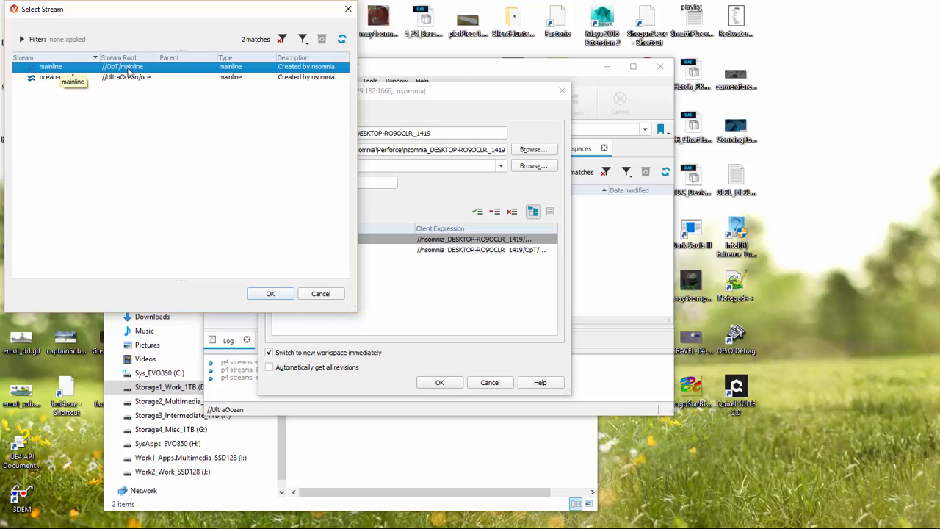
left_click(272, 293)
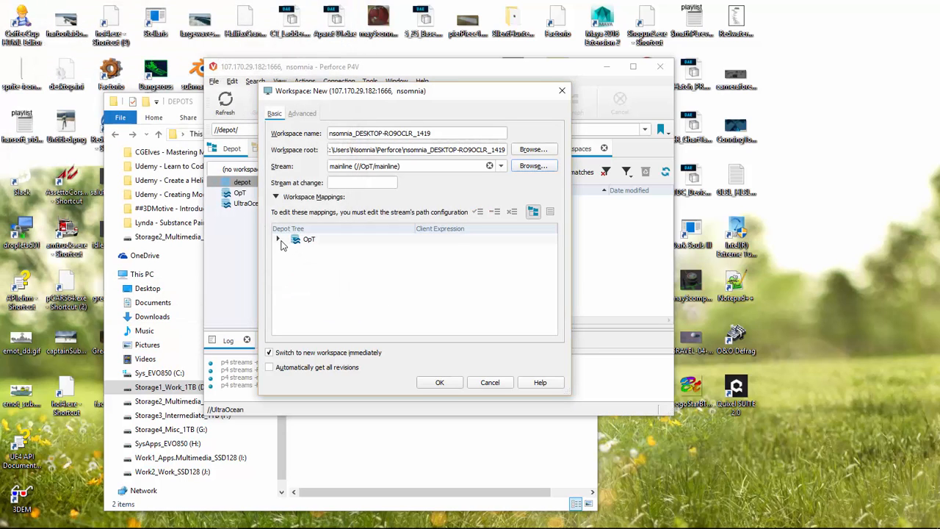
left_click(278, 240)
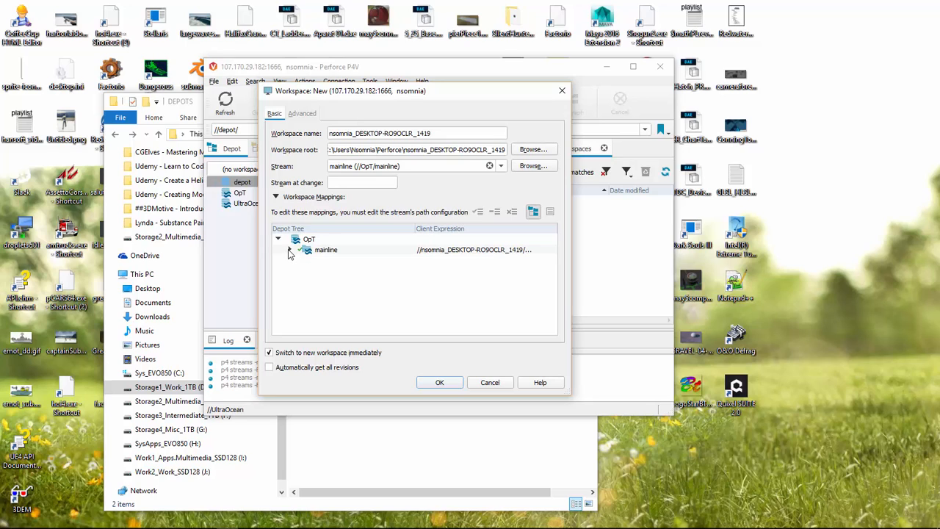
left_click(290, 251)
left_click(278, 240)
left_click(463, 242)
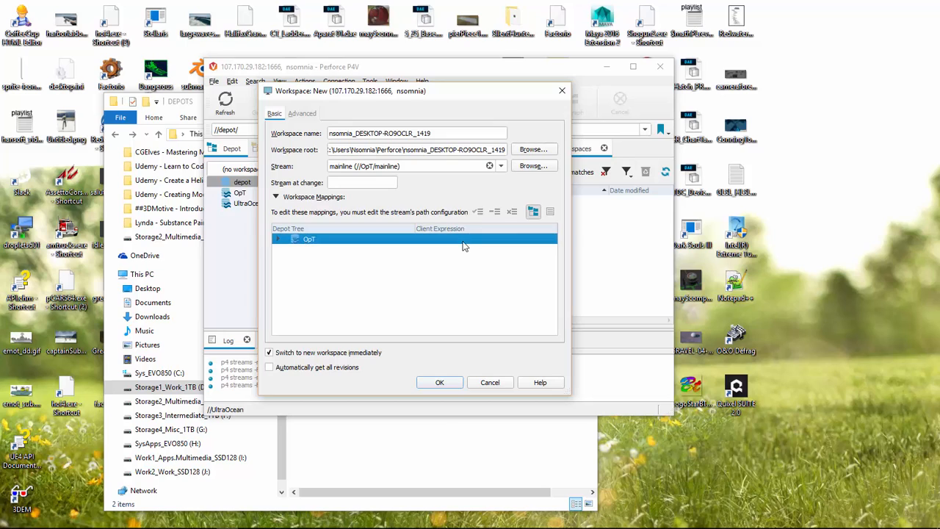
left_click(533, 213)
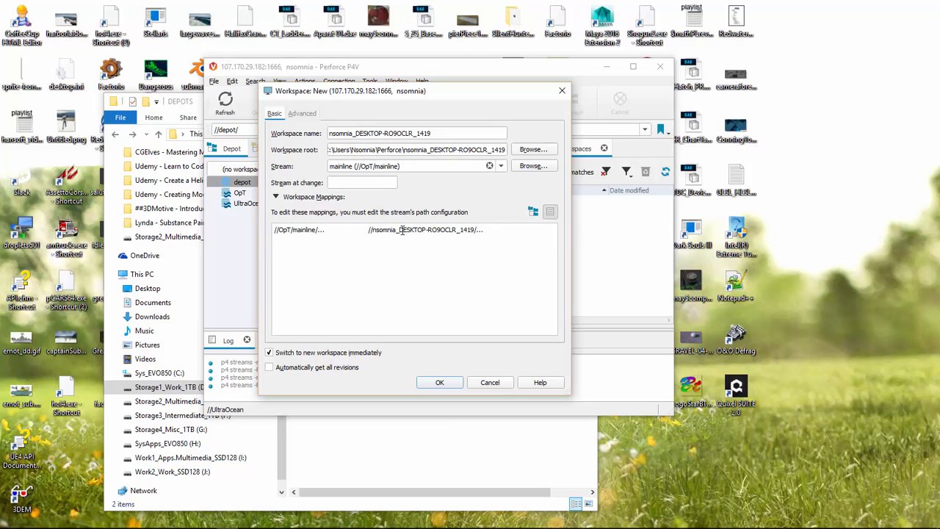
Name the new workspace nsomnia_opT-main
triple_click(458, 131)
left_click_drag(326, 229, 273, 229)
left_click_drag(462, 132, 54, 73)
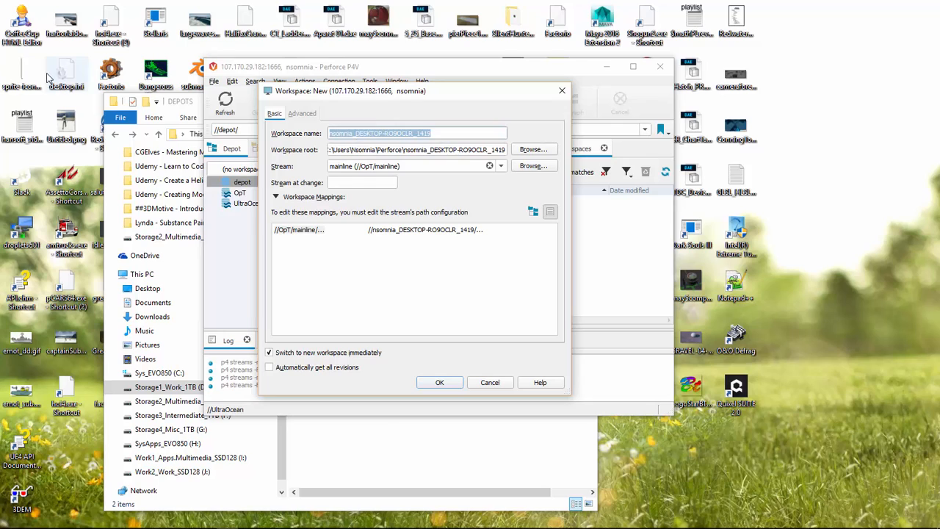
type("nsomnia_opT")
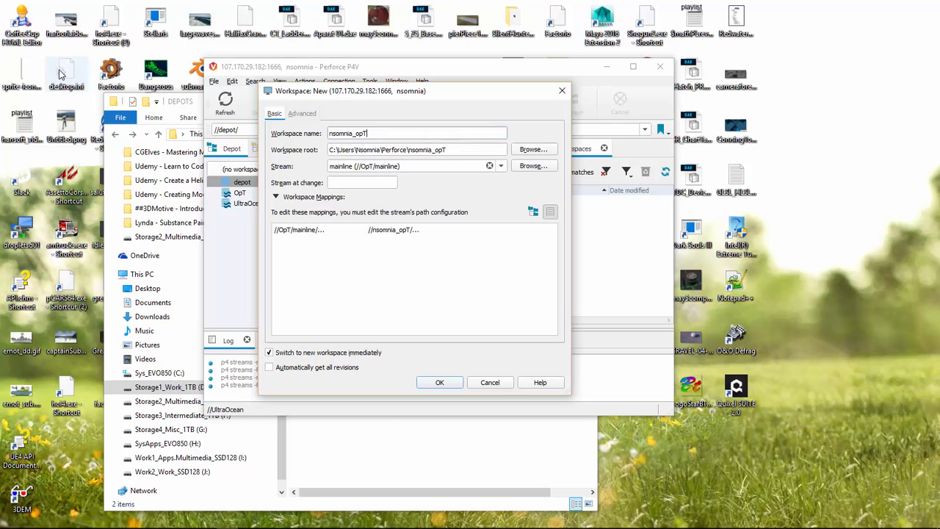
type("-main")
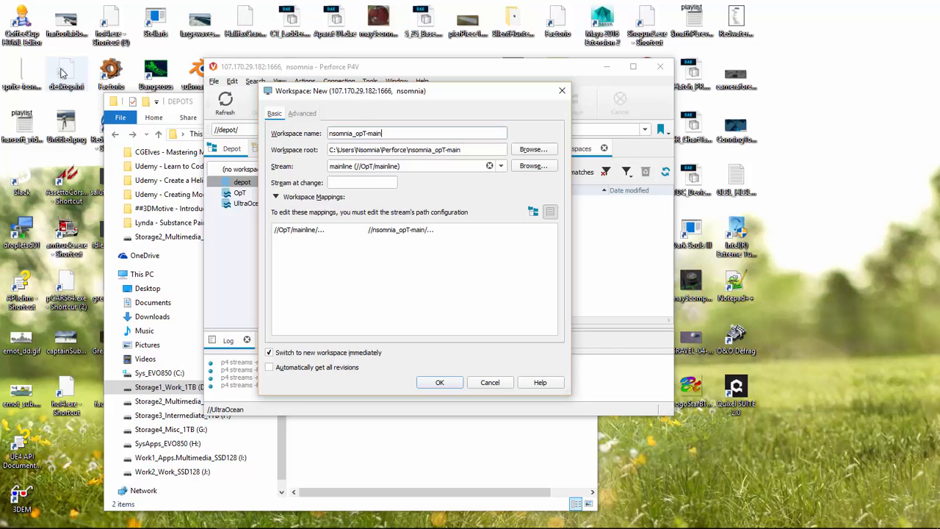
Set the workspace root to the D:\Perforce\DEPOTS\OpTProject folder
left_click(527, 149)
scroll(305, 294, "down", 3)
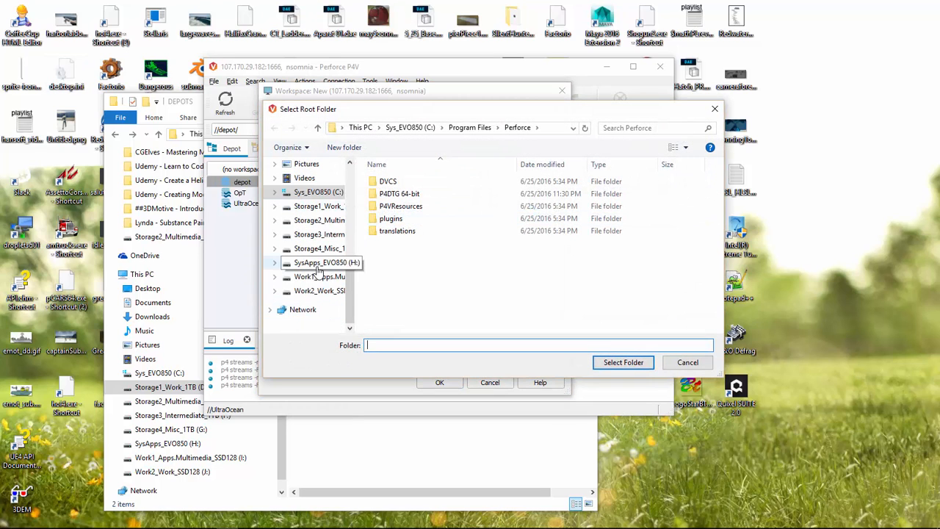
left_click(316, 235)
left_click(316, 249)
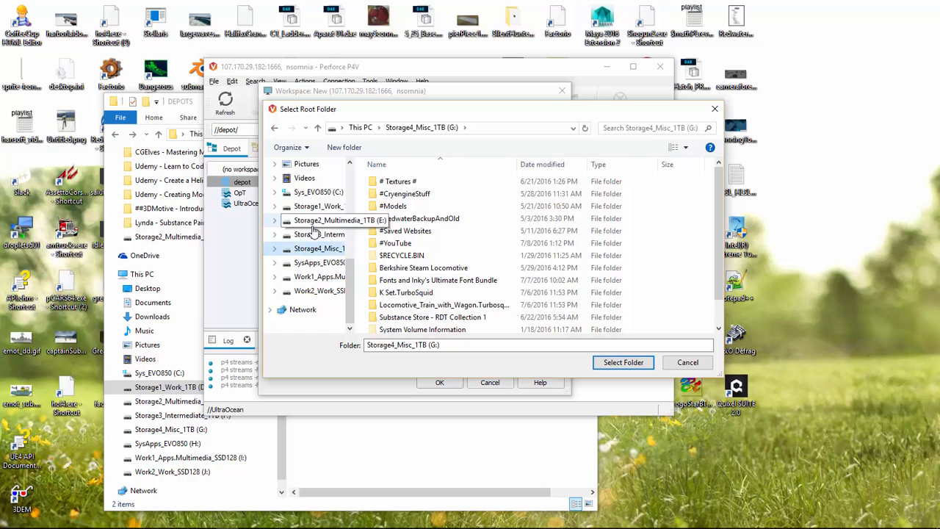
left_click(312, 235)
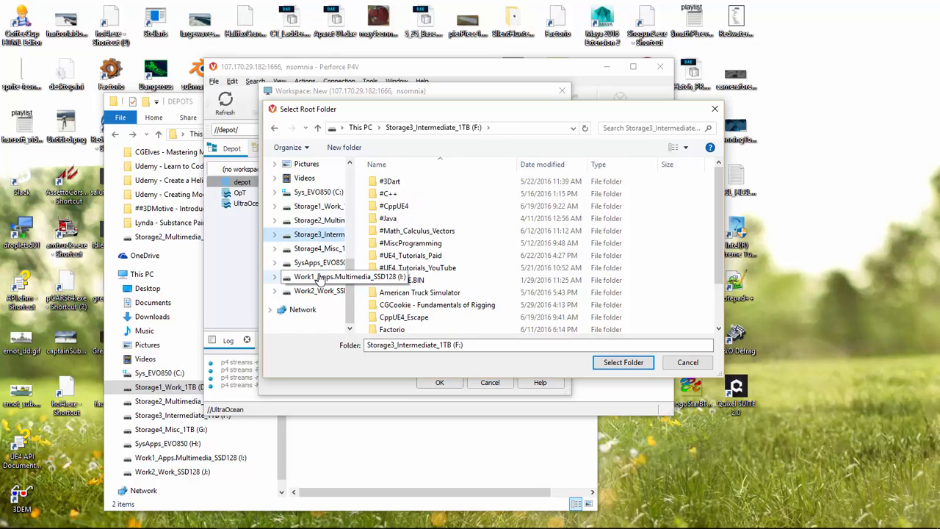
left_click(314, 221)
left_click(314, 207)
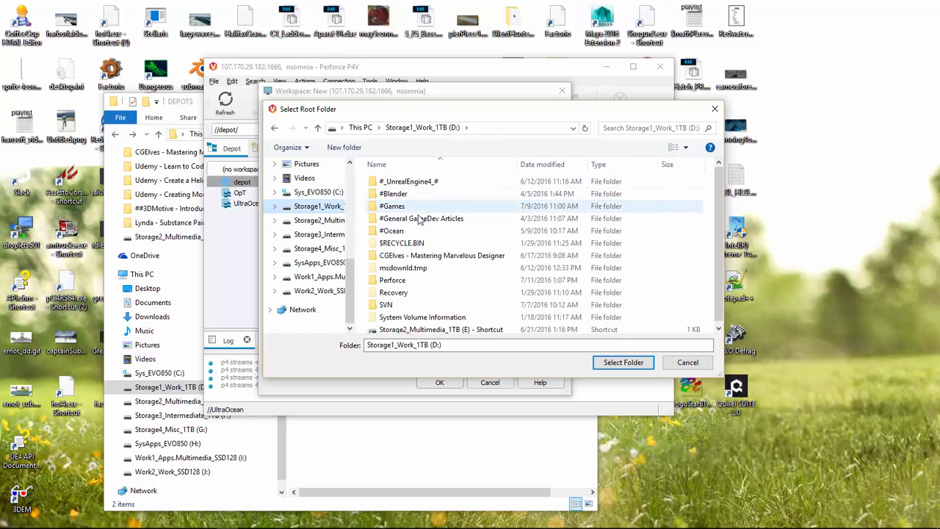
double_click(400, 280)
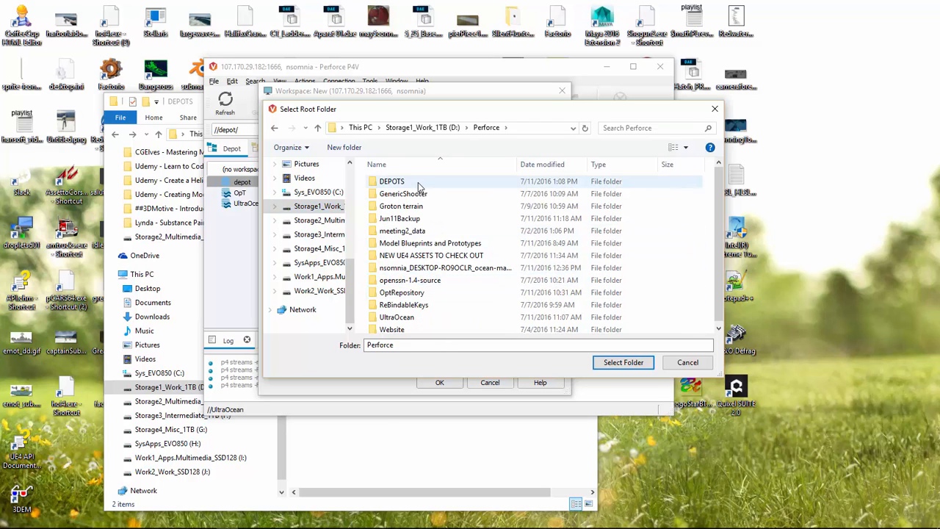
double_click(416, 181)
double_click(416, 182)
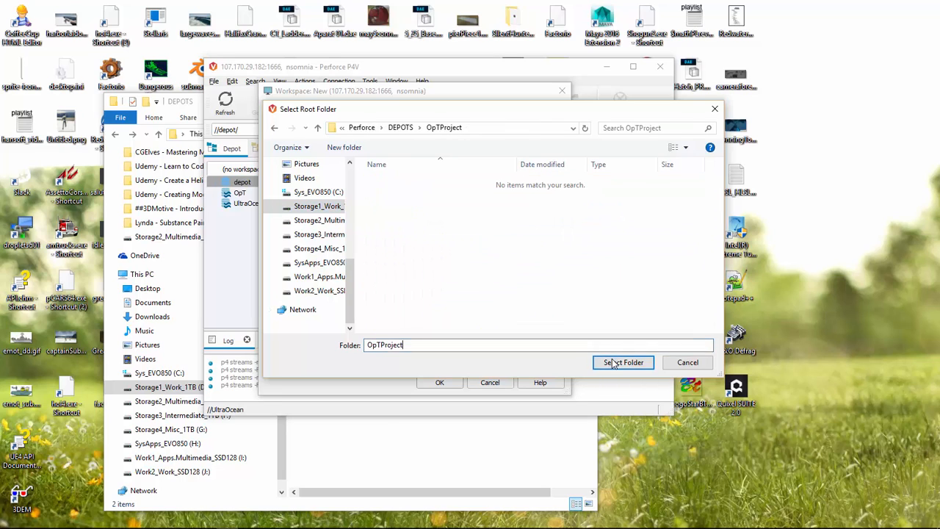
left_click(622, 362)
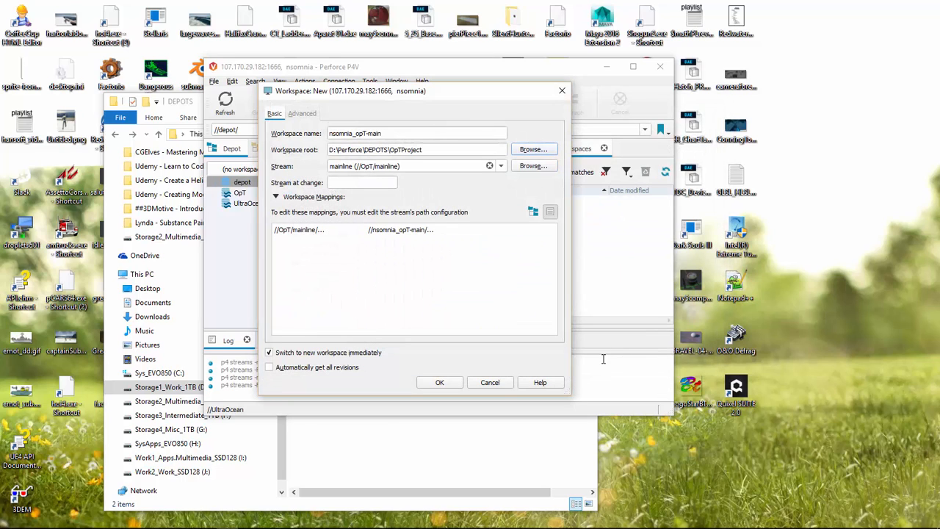
Show the mappings as a tree and create the nsomnia_opT-main workspace without populating its stream
left_click(533, 211)
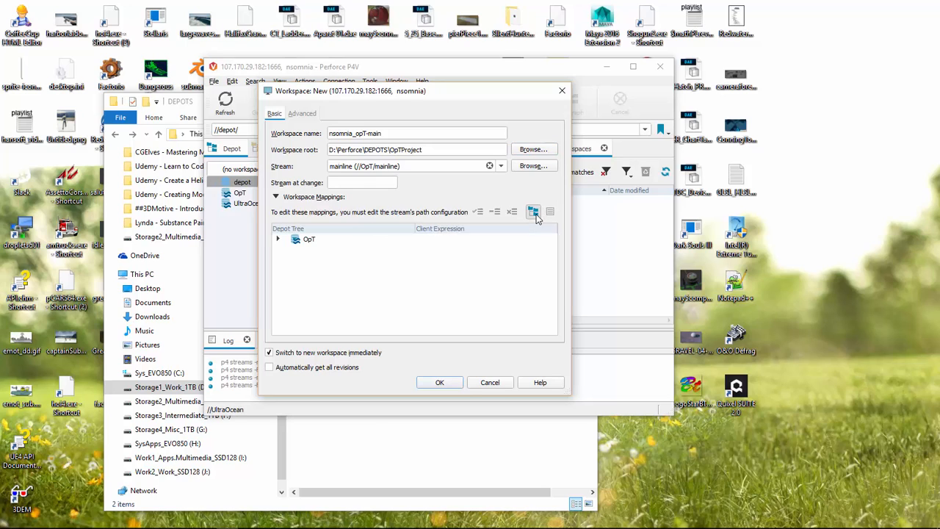
left_click(439, 382)
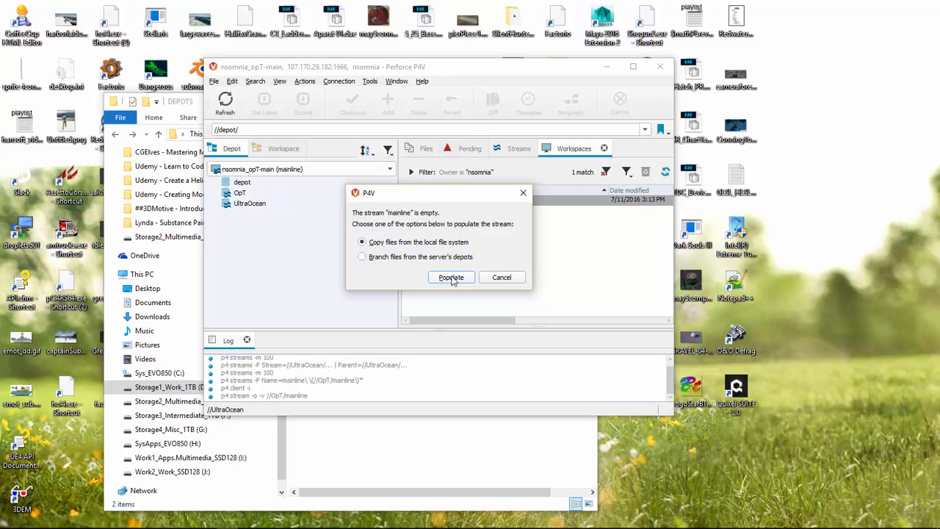
left_click(487, 277)
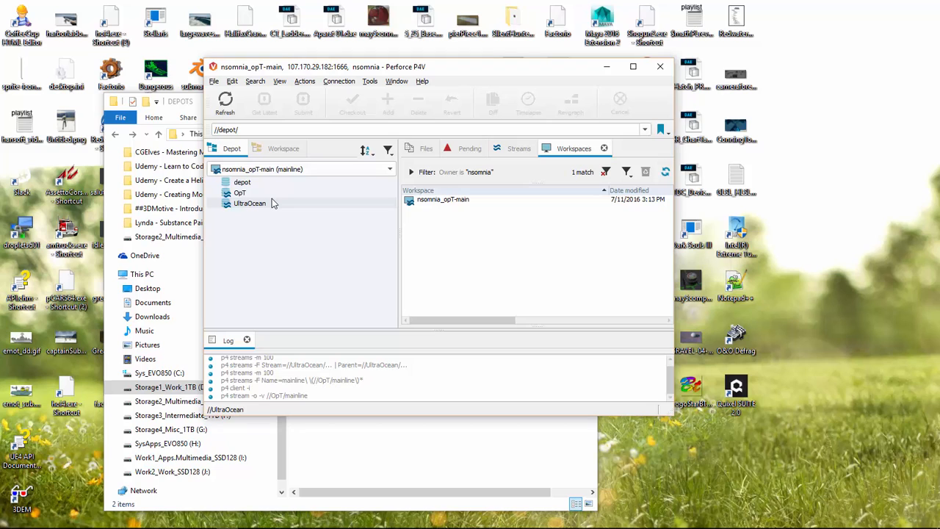
left_click(261, 193)
right_click(250, 194)
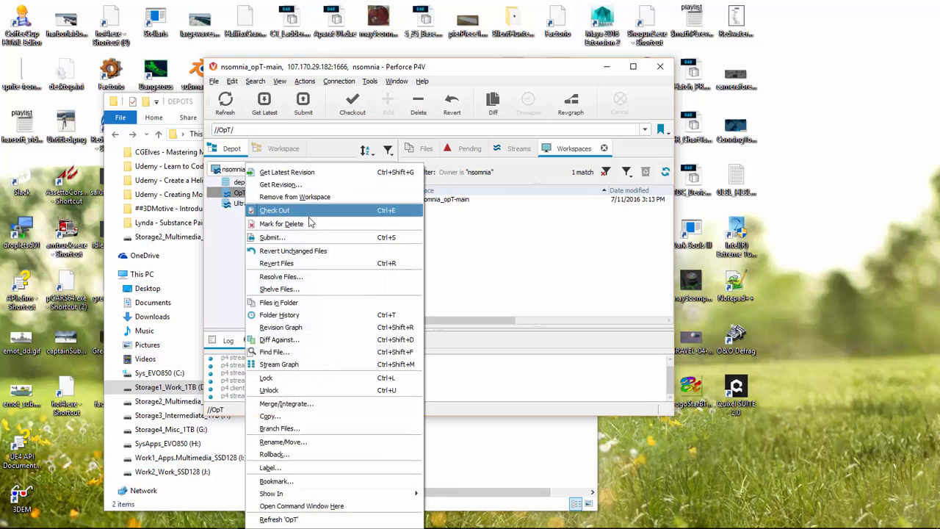
key("Escape")
Start another new workspace from the workspaces list and name it nsomnia_ultraOcean
left_click(254, 204)
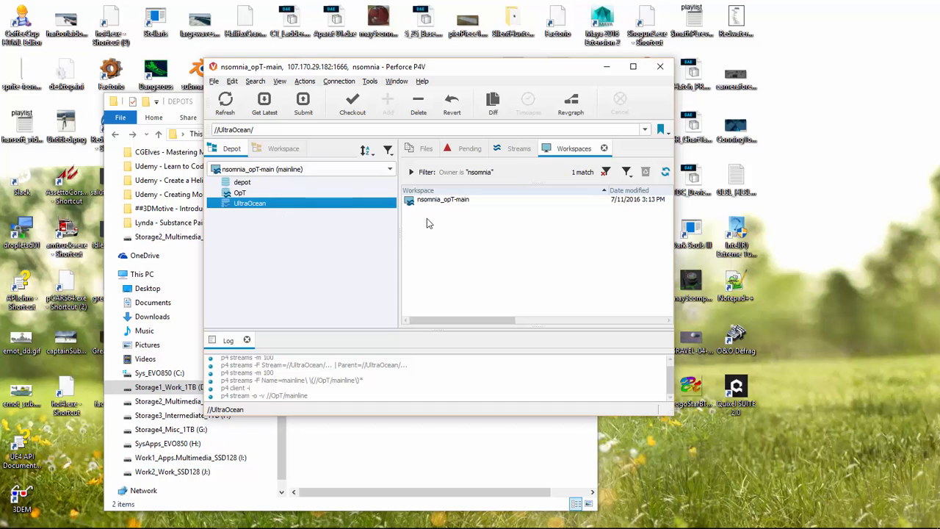
right_click(457, 213)
left_click(476, 226)
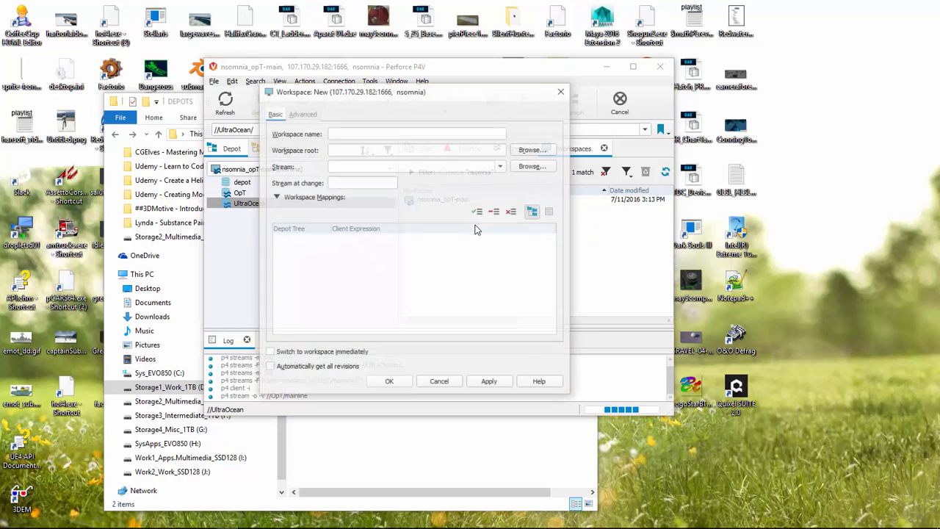
triple_click(447, 133)
type("nson")
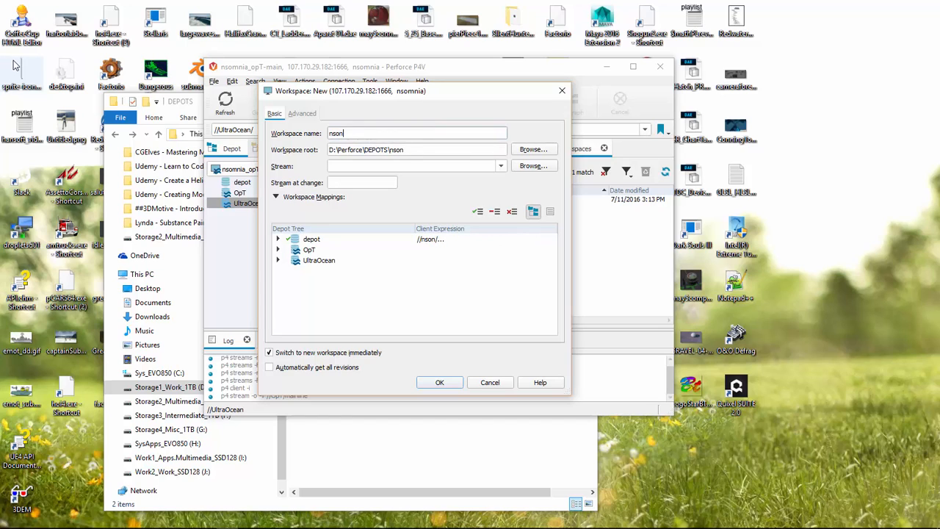
key("BackSpace")
type("mnia_ultraOcean")
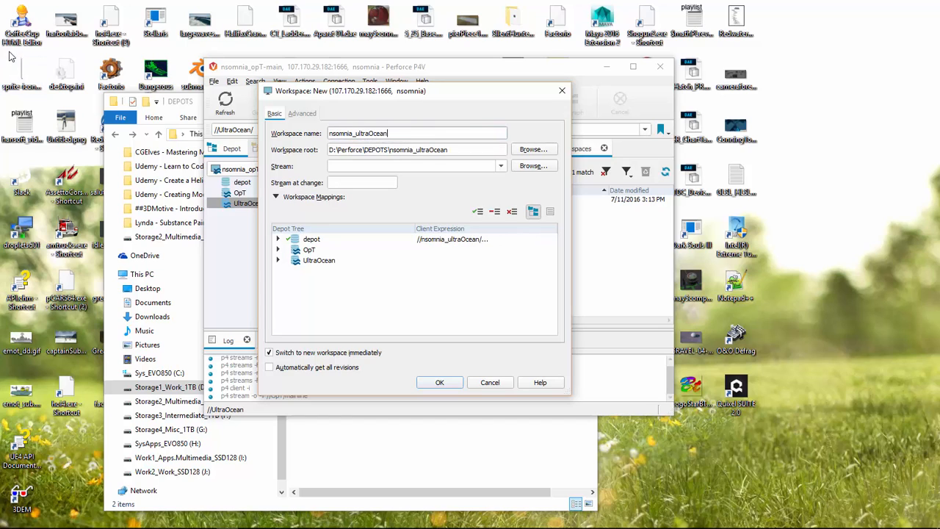
Set the new workspace's root to the D:\Perforce\DEPOTS\UltraOcean folder
left_click(541, 151)
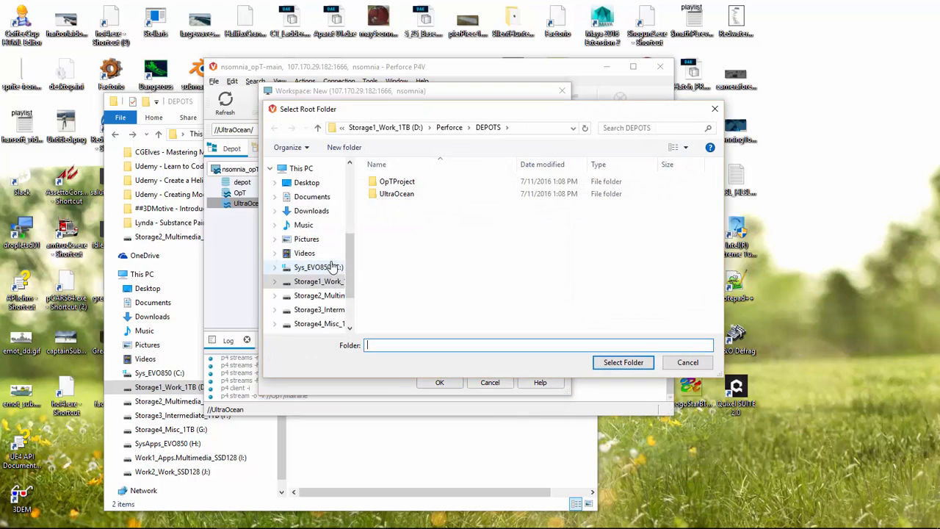
double_click(409, 197)
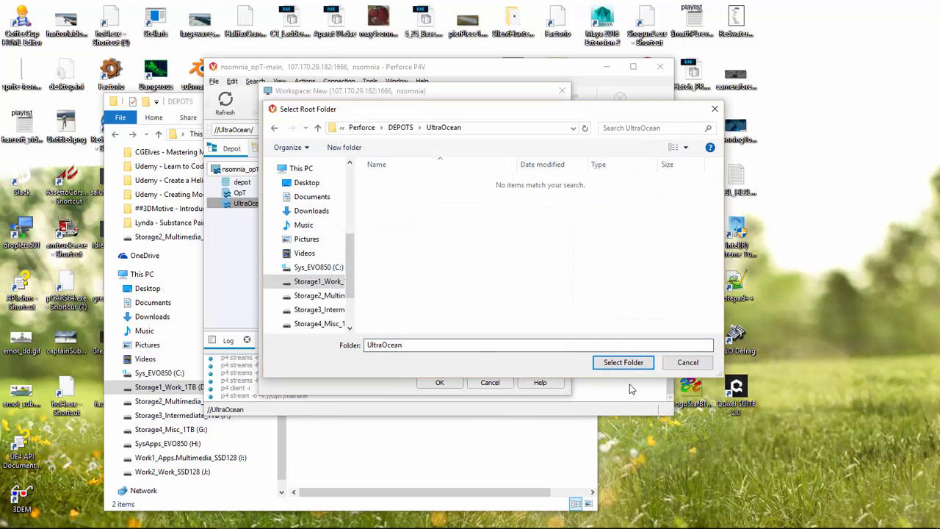
left_click(622, 362)
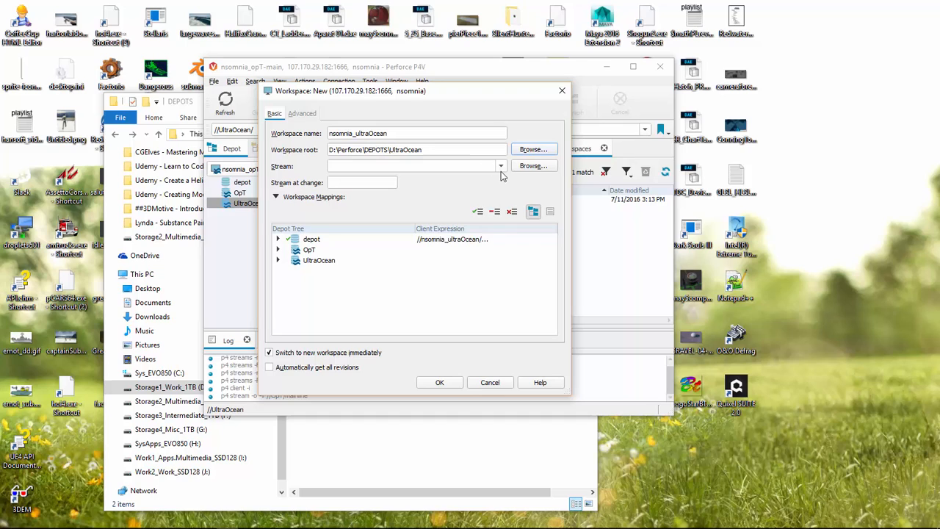
Include the UltraOcean and OpT depots in the new workspace's mappings
left_click(338, 260)
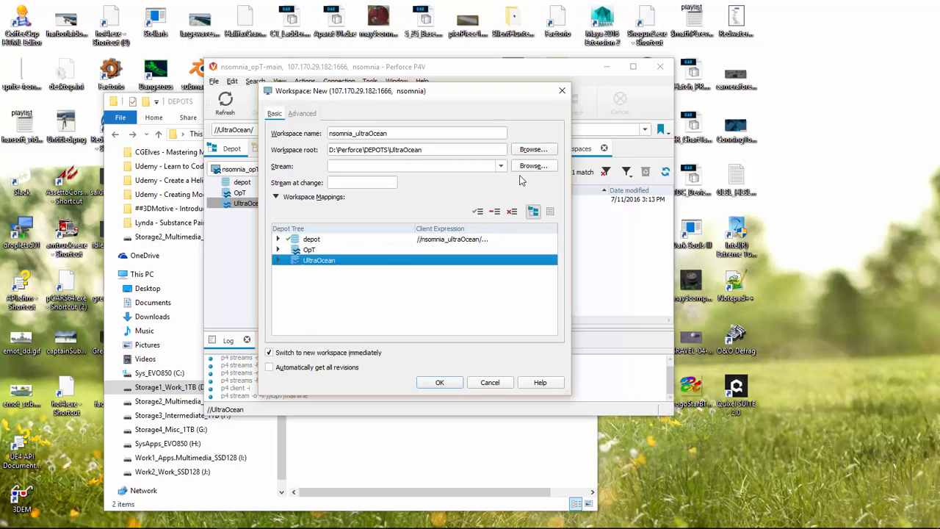
left_click(474, 212)
left_click(374, 250)
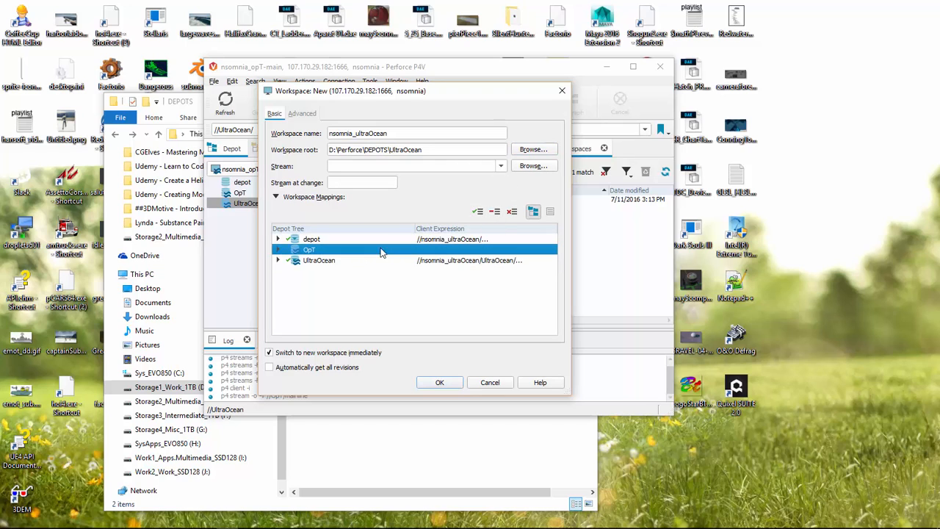
left_click(476, 212)
Assign the ocean-mainline stream (//UltraOcean/ocean-mainline) to the workspace and expand UltraOcean in its mappings tree
left_click(533, 167)
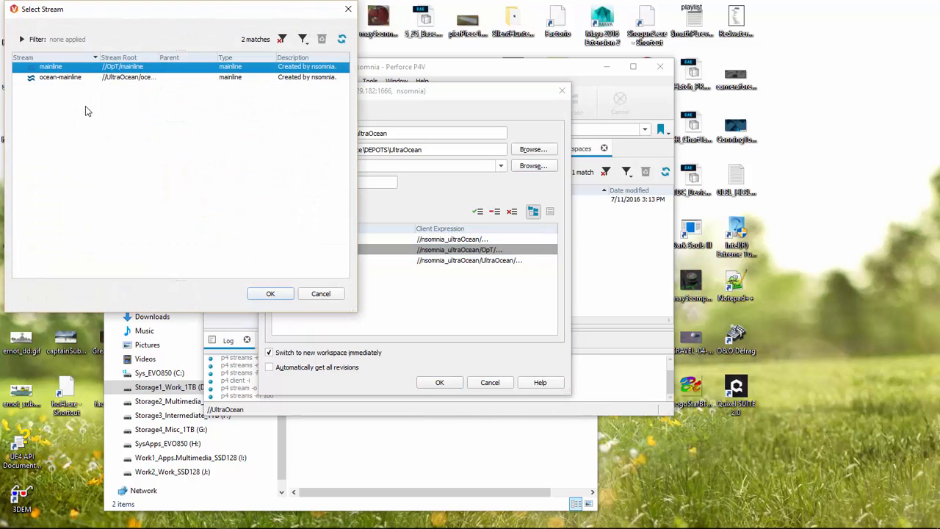
left_click(71, 77)
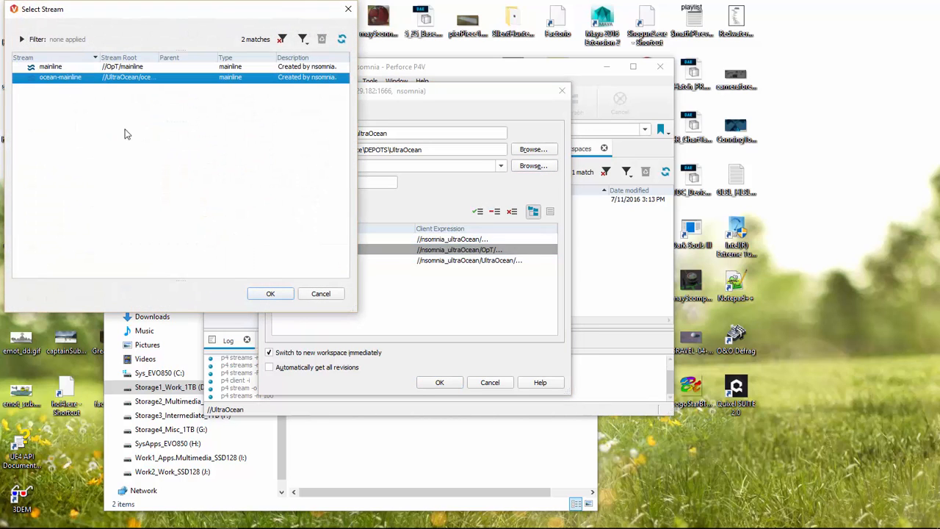
left_click(271, 295)
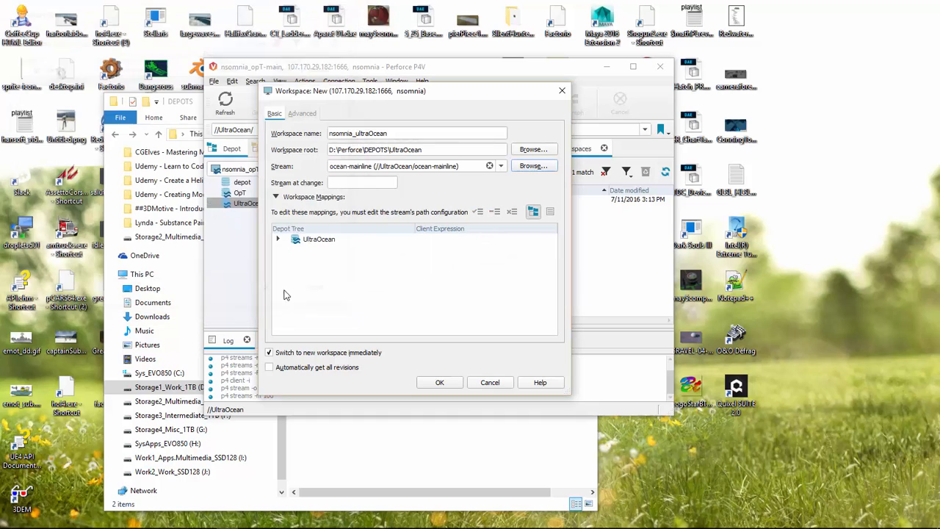
left_click(277, 240)
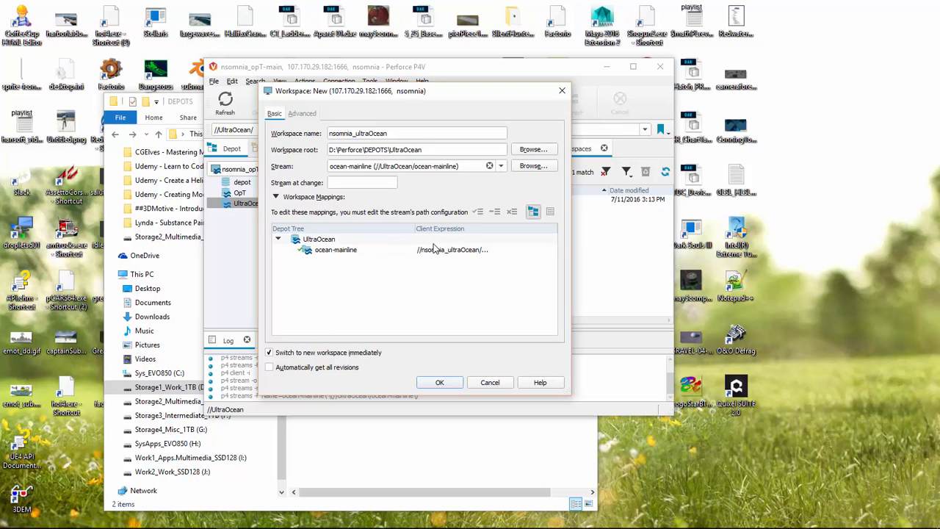
Create the nsomnia_ultraOcean workspace without populating its stream and display its local folder tree
left_click(439, 382)
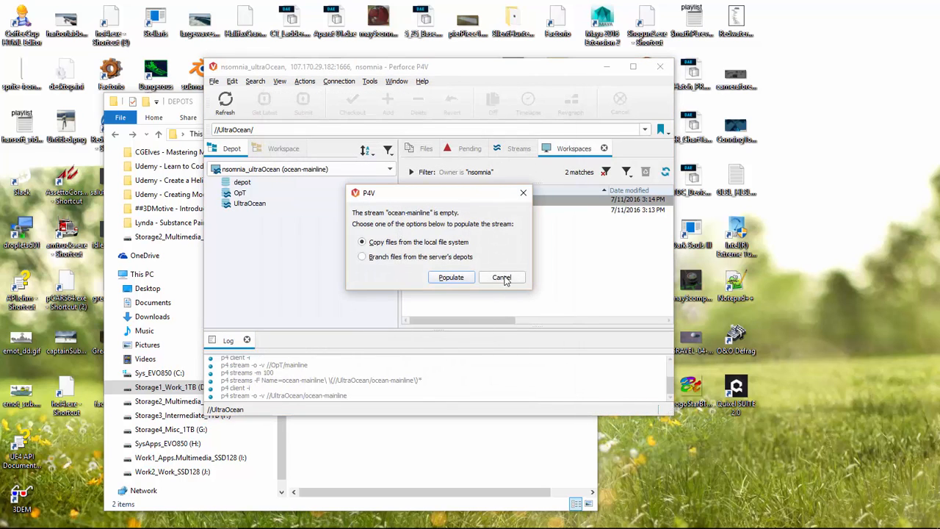
left_click(500, 276)
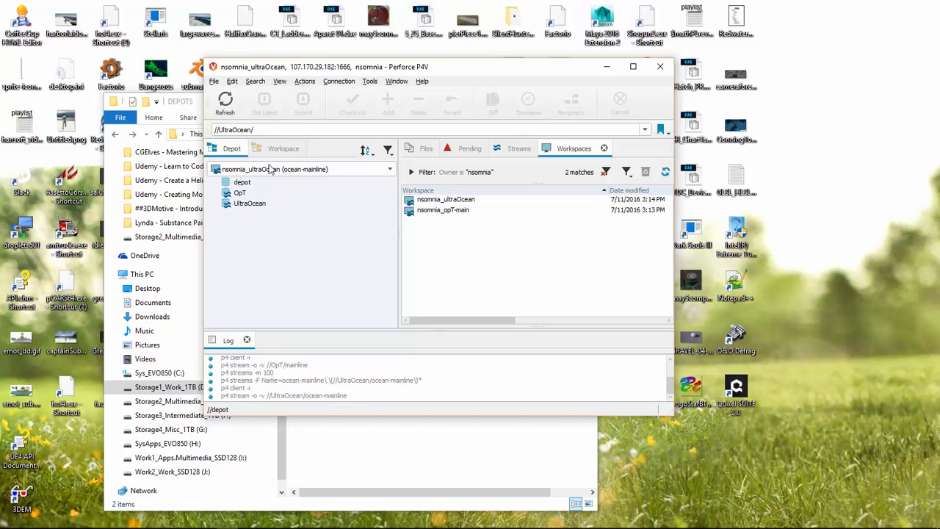
left_click(285, 148)
left_click(282, 183)
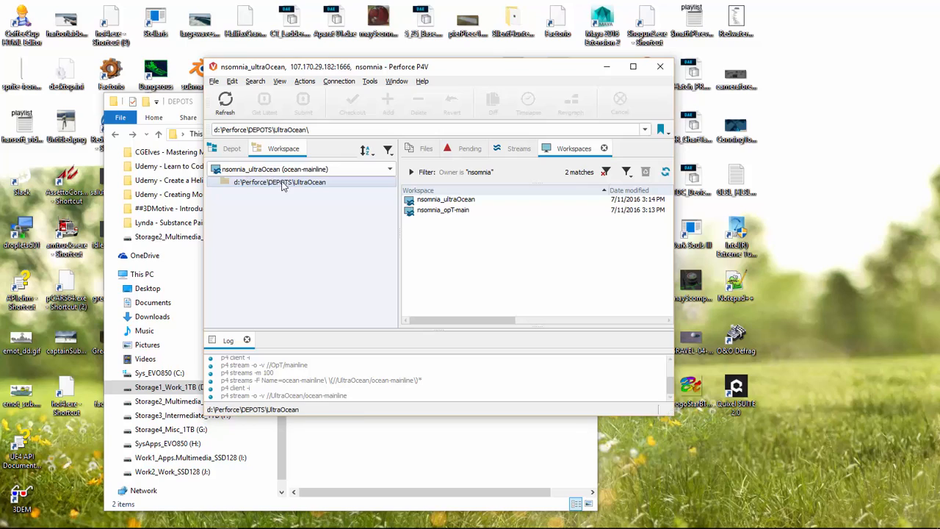
left_click(237, 183)
Switch to File Explorer and look inside the UltraOcean folder under DEPOTS
left_click(380, 435)
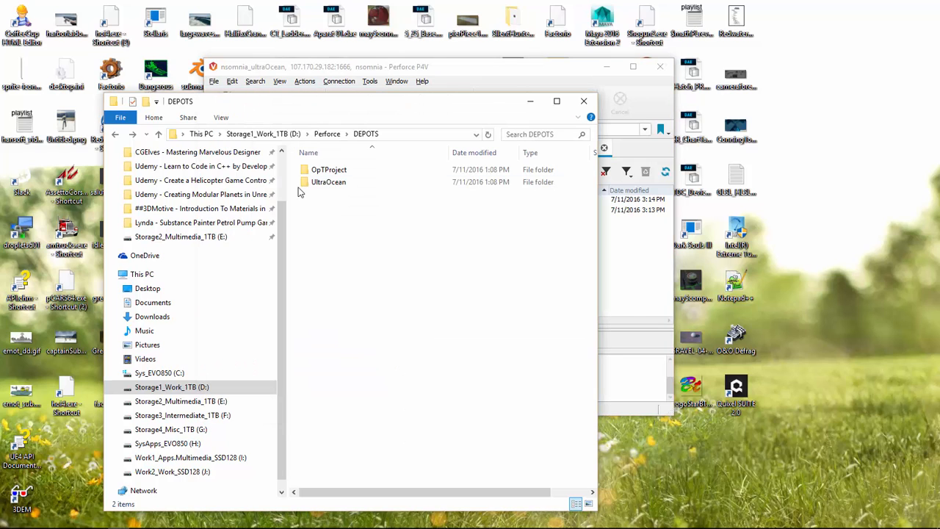
left_click(319, 184)
double_click(320, 184)
right_click(477, 440)
Open the existing UltraOcean project folder in D:\Perforce and select all of its files and folders
left_click(193, 387)
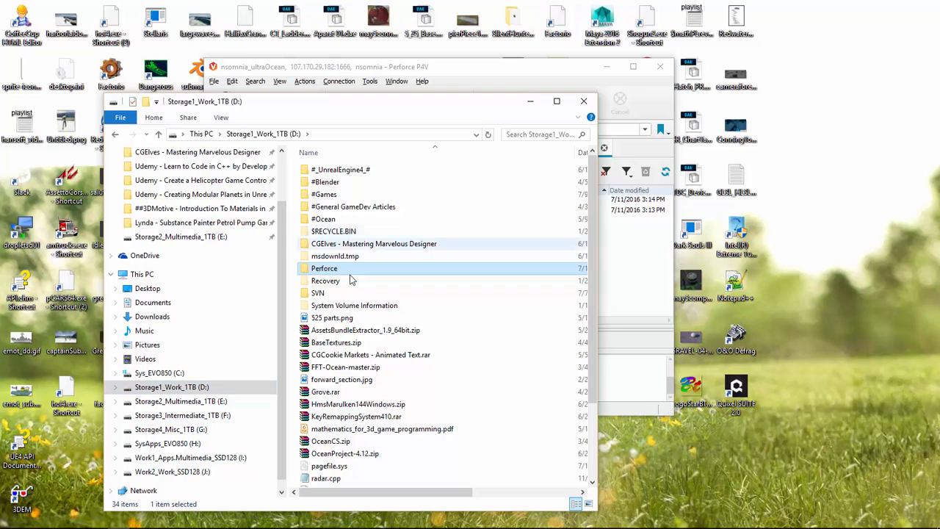
left_click(355, 270)
left_click(356, 270)
double_click(357, 270)
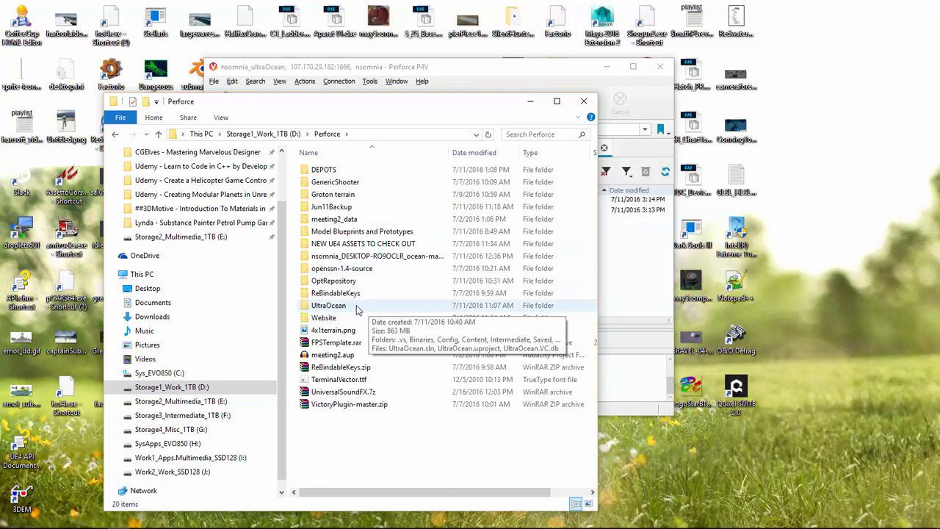
left_click(357, 307)
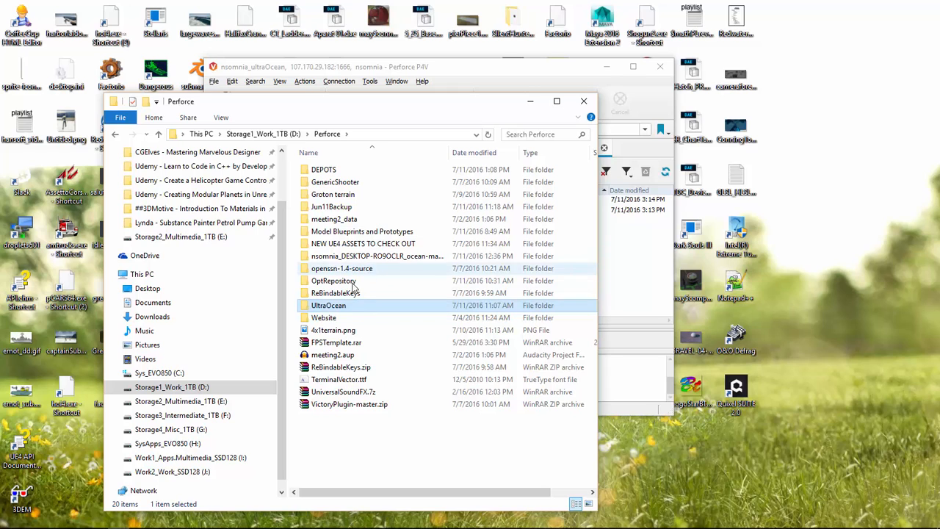
double_click(348, 308)
key("ctrl+a")
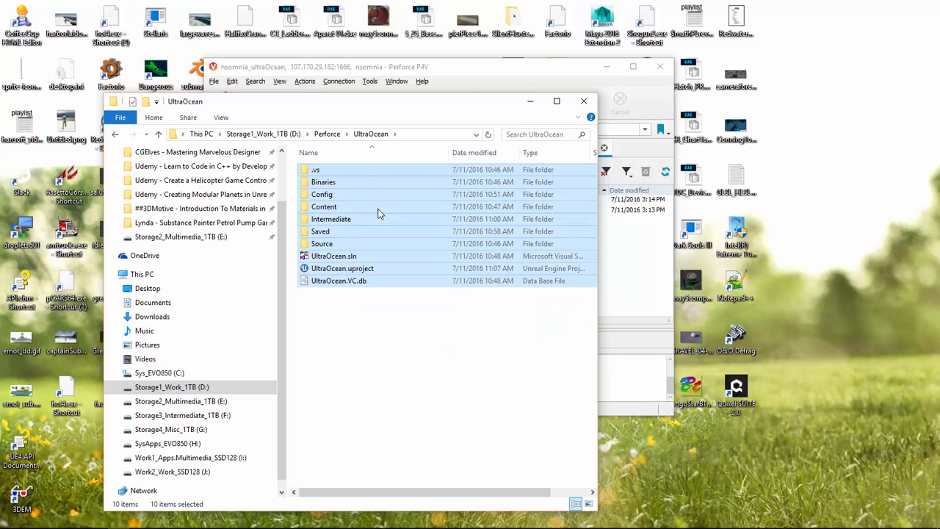
left_click(327, 134)
double_click(345, 306)
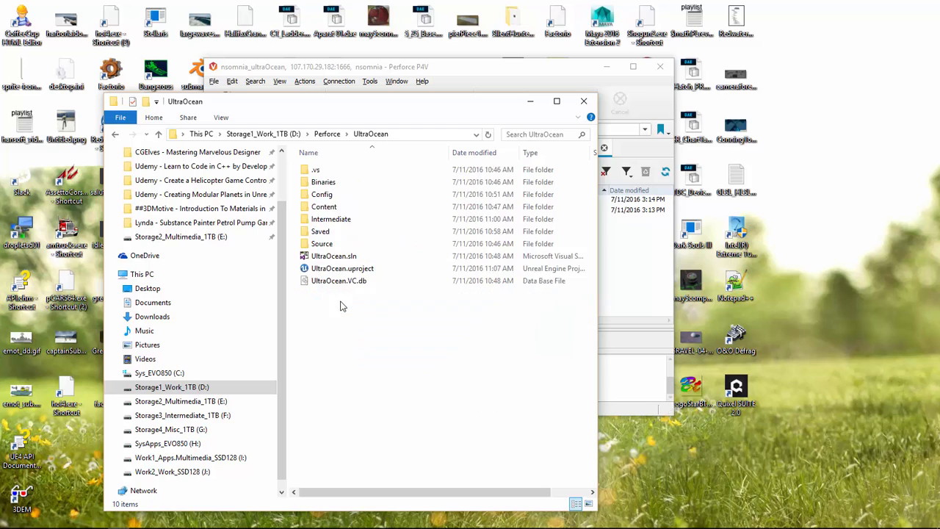
key("ctrl+a")
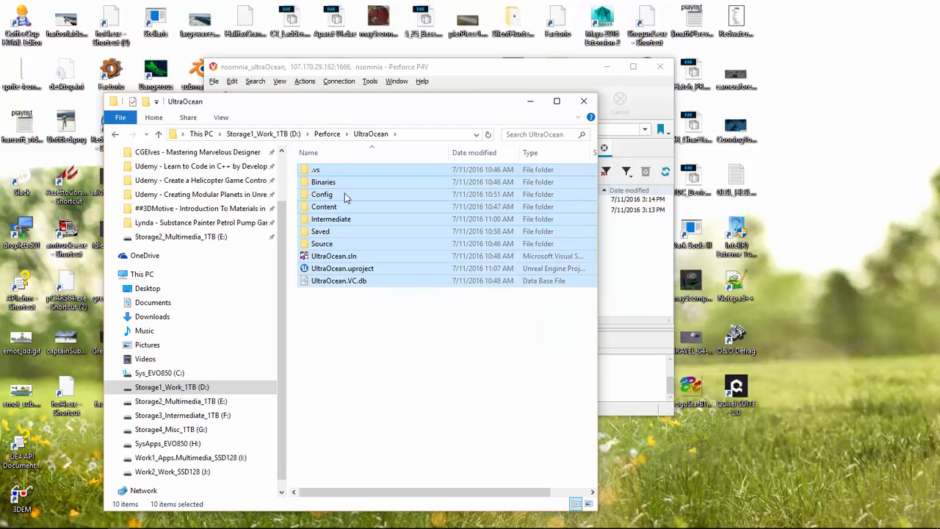
Copy the selected UltraOcean project files into the UltraOcean folder under D:\Perforce\DEPOTS
left_click(334, 135)
double_click(337, 171)
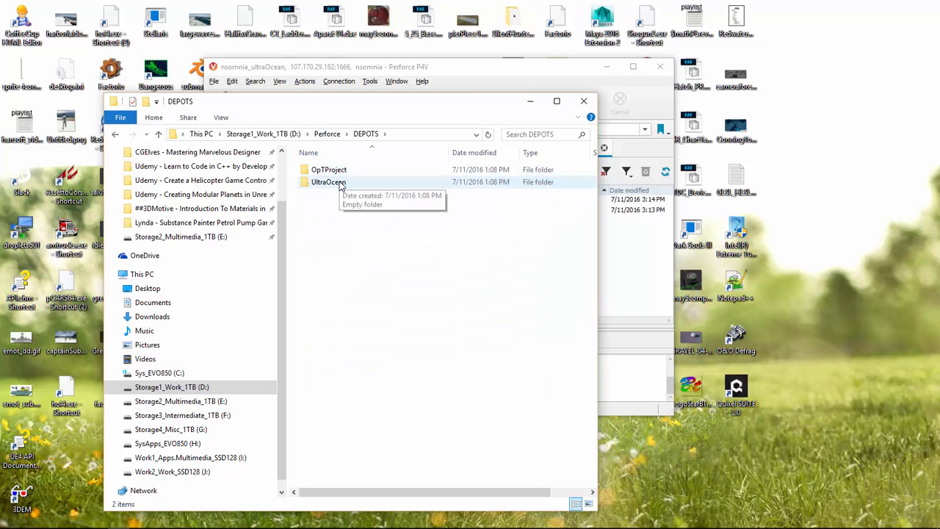
double_click(340, 183)
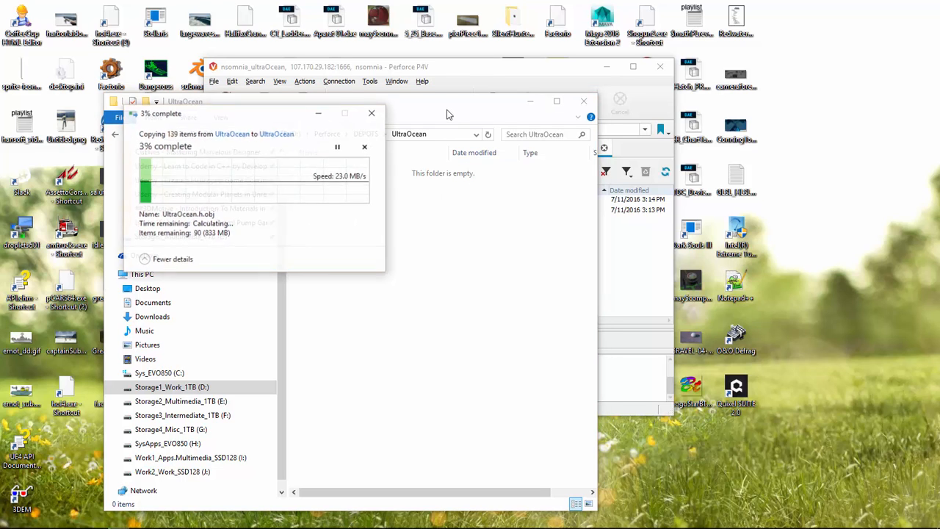
key("ctrl+v")
Switch to P4V, refresh the nsomnia_ultraOcean workspace tree and check the depot tree before returning to the workspace tree
left_click_drag(447, 68, 601, 105)
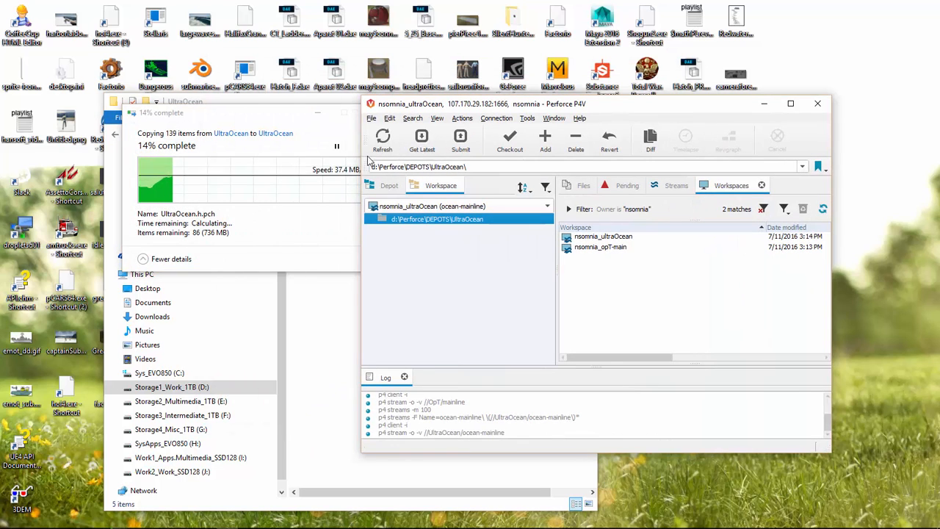
left_click(380, 141)
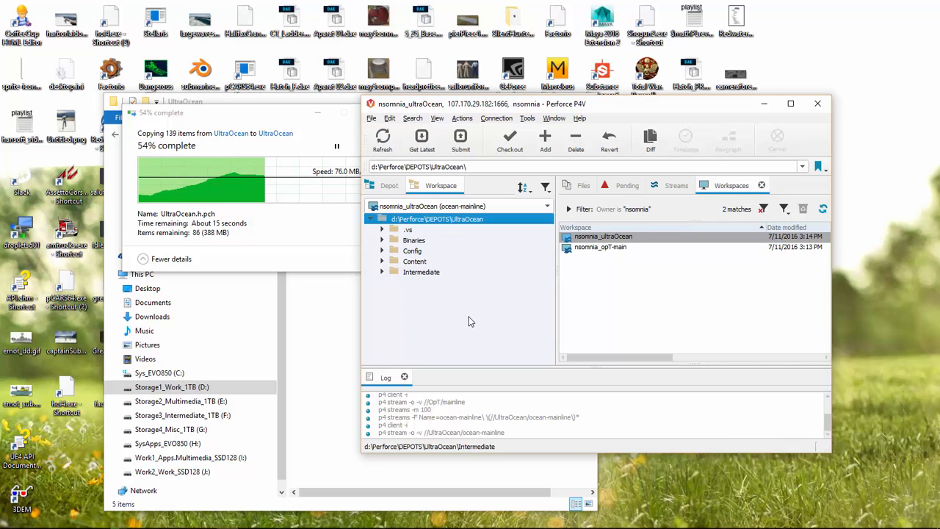
left_click(386, 185)
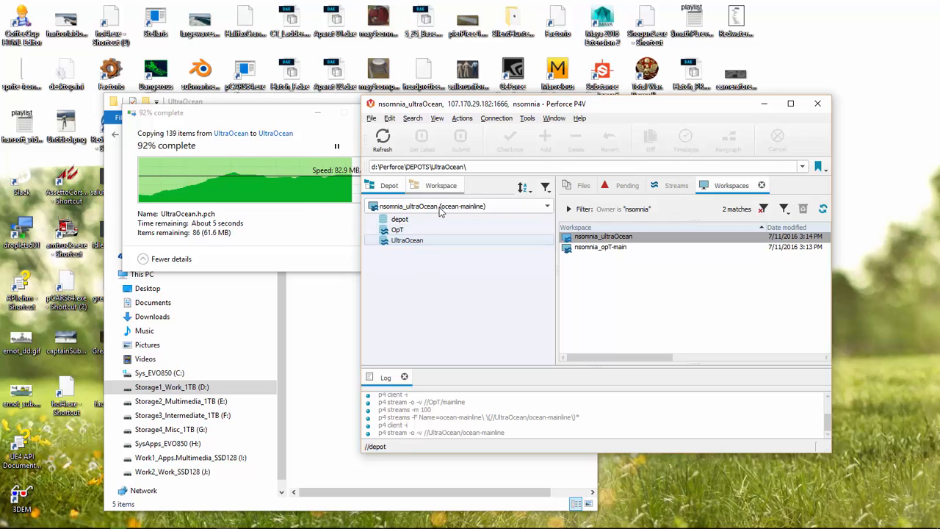
left_click(440, 185)
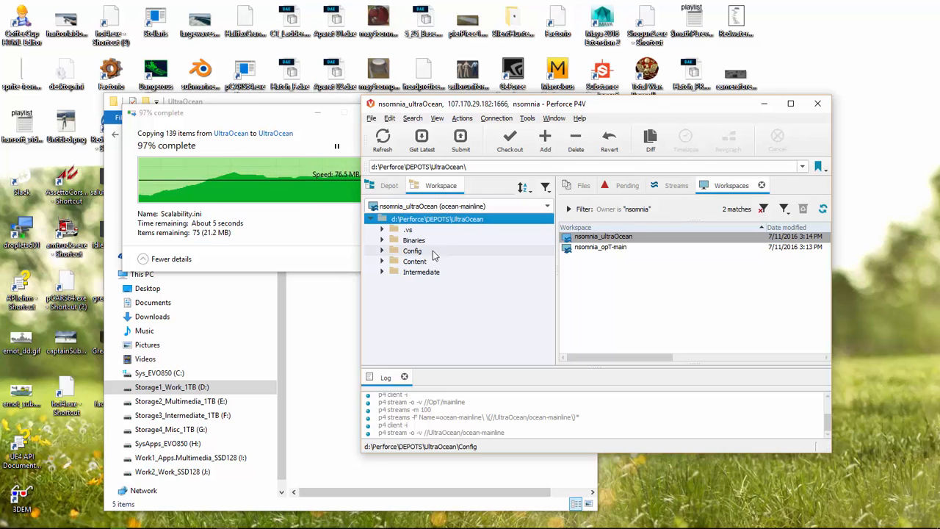
Switch to the nsomnia_opT-main workspace and select its OpTProject root folder
left_click(439, 207)
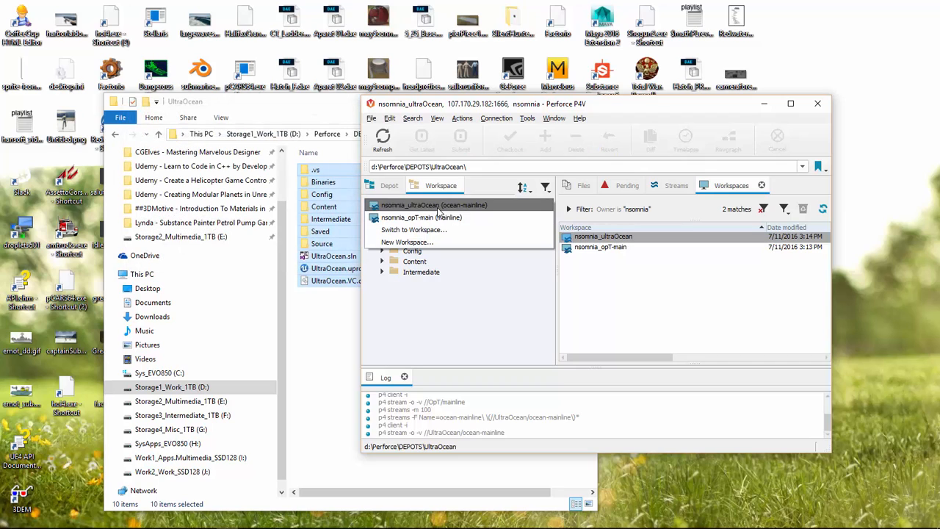
left_click(441, 217)
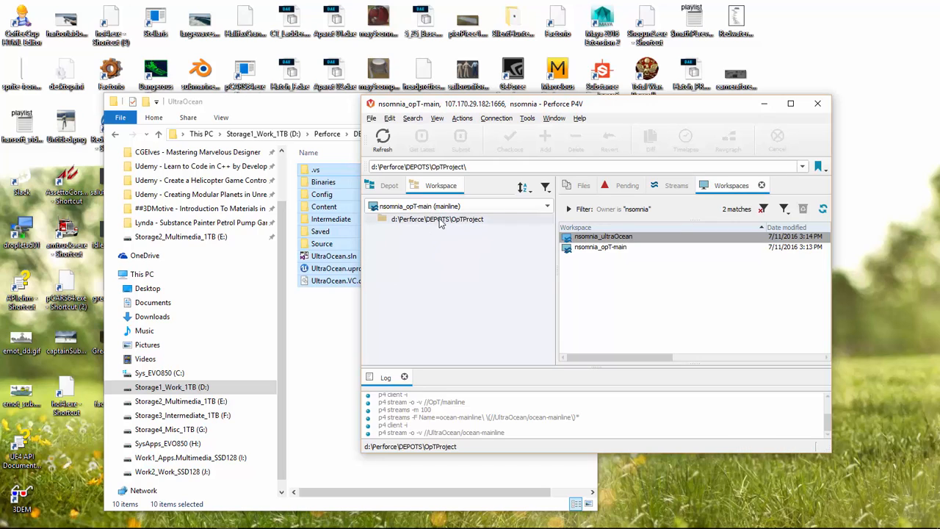
left_click(440, 220)
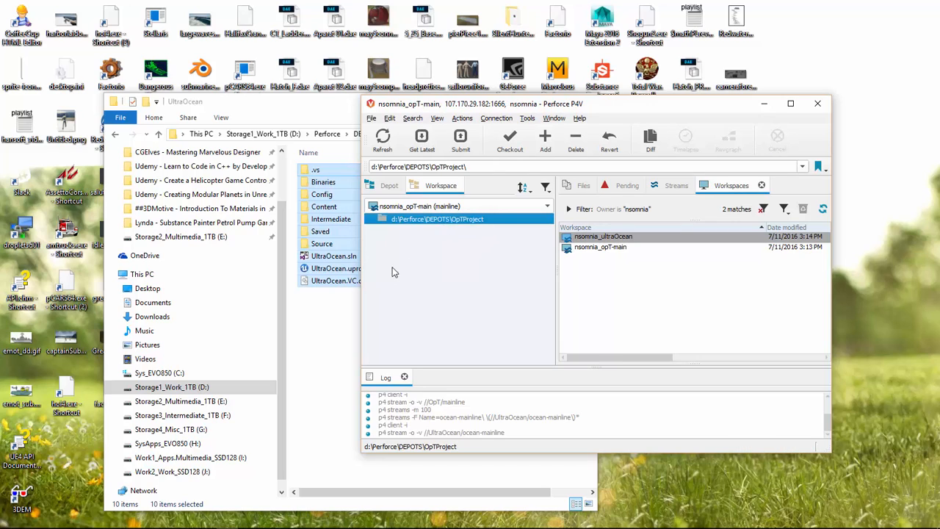
Switch to File Explorer and create a new text document in the OpTProject folder under DEPOTS
left_click(320, 340)
double_click(328, 170)
left_click(519, 377)
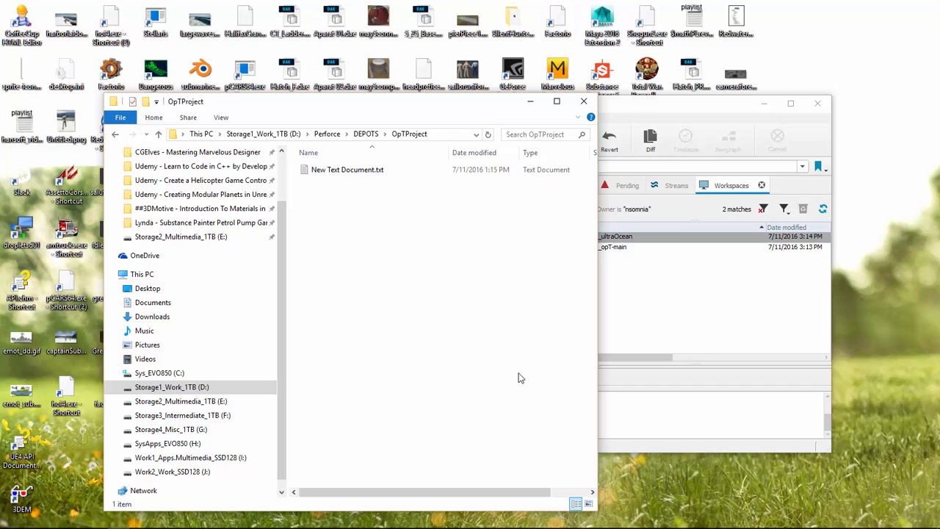
Rename the new text document, including its extension, as OPTRIDENTPROEJCT.fake
left_click(357, 169)
key("F2")
type("OPTR")
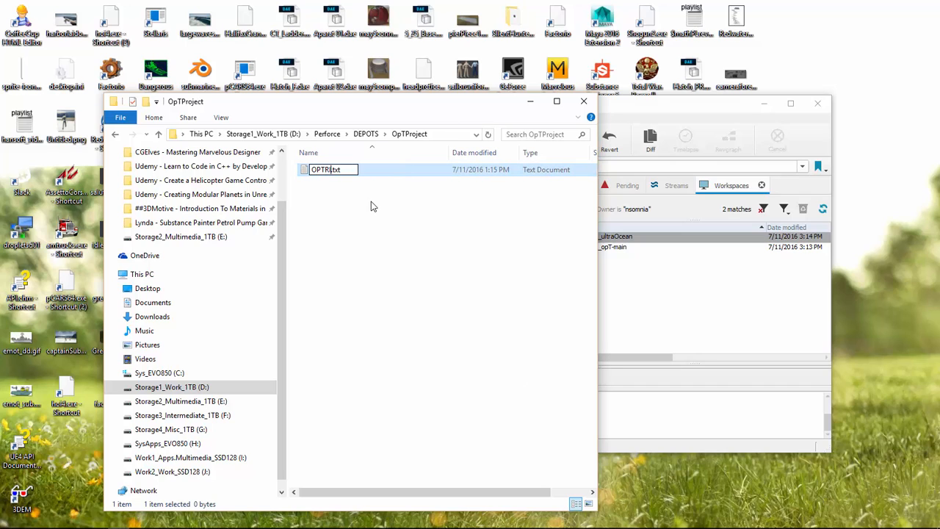
type("IDENTPROJECT")
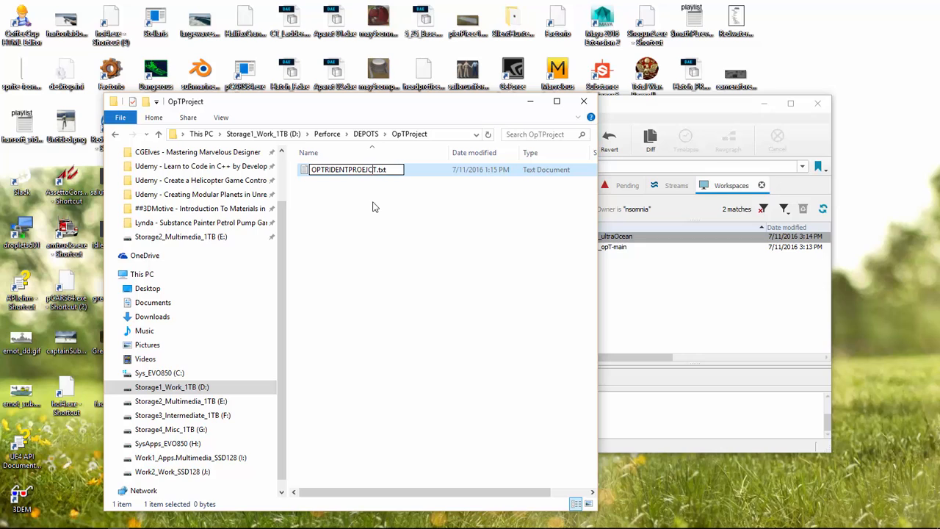
key("BackSpace")
key("BackSpace")
key("BackSpace")
type("fake")
key("Return")
key("Return")
Return to P4V, view the OpTProject workspace contents and switch back to the nsomnia_ultraOcean workspace
left_click(701, 326)
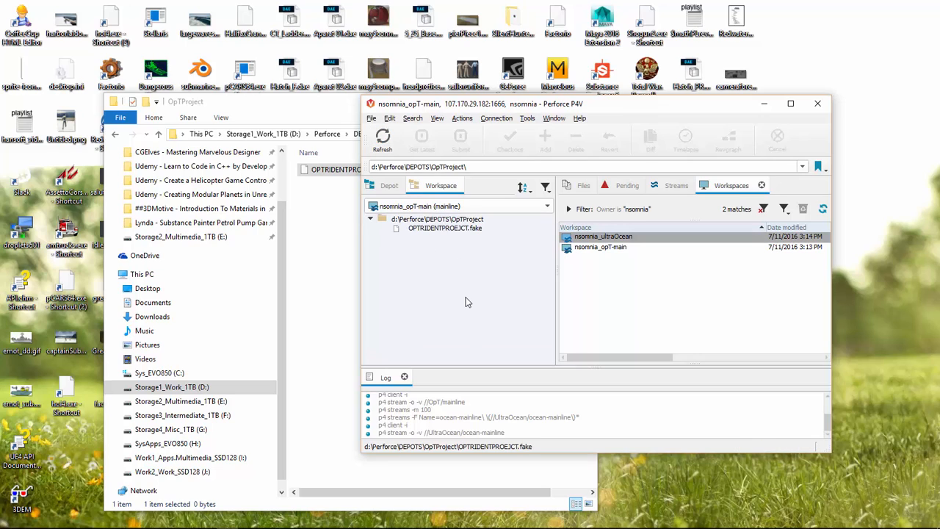
left_click(446, 207)
left_click(451, 217)
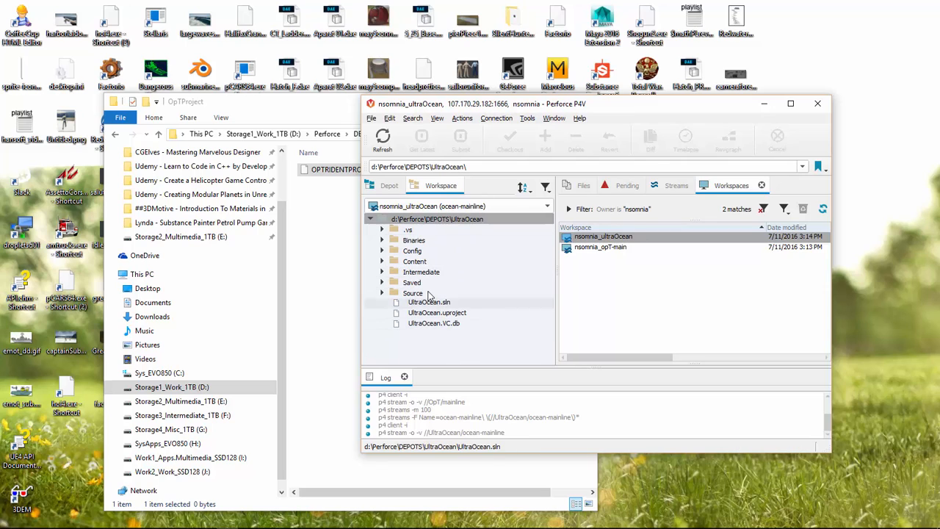
Mark UltraOcean.cpp and UltraOcean.h in the Source\UltraOcean folder for add
left_click(383, 293)
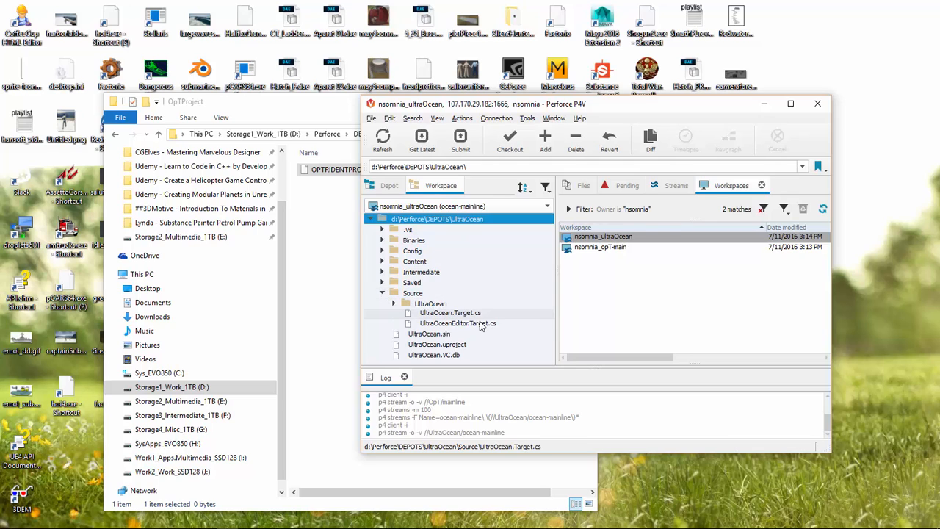
left_click(394, 303)
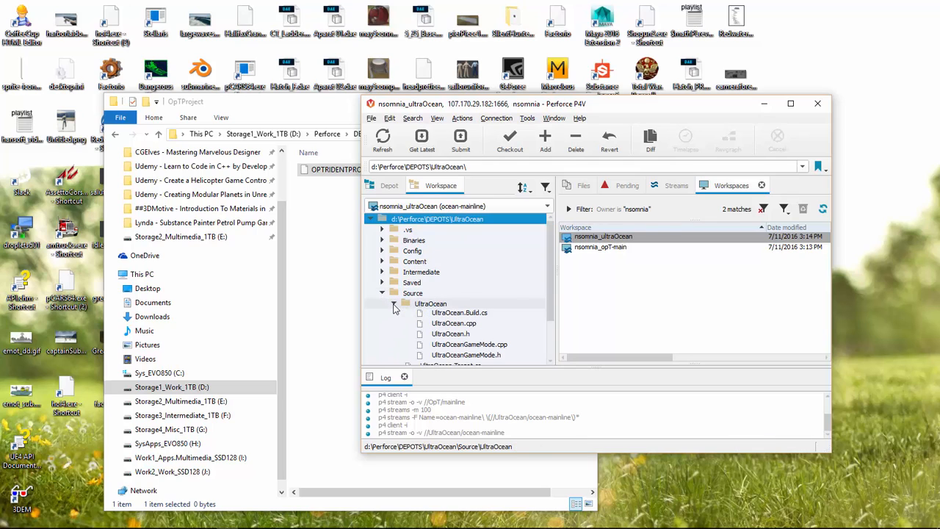
scroll(478, 317, "down", 2)
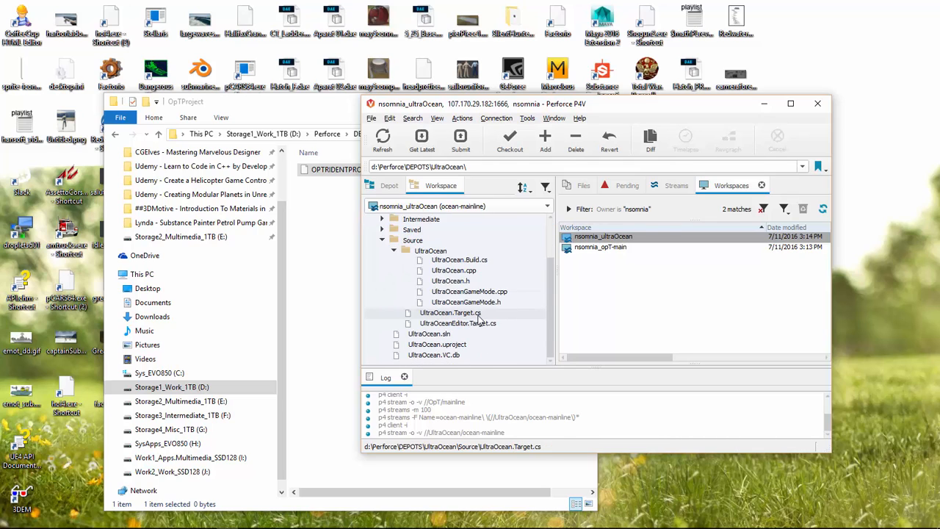
left_click(477, 272)
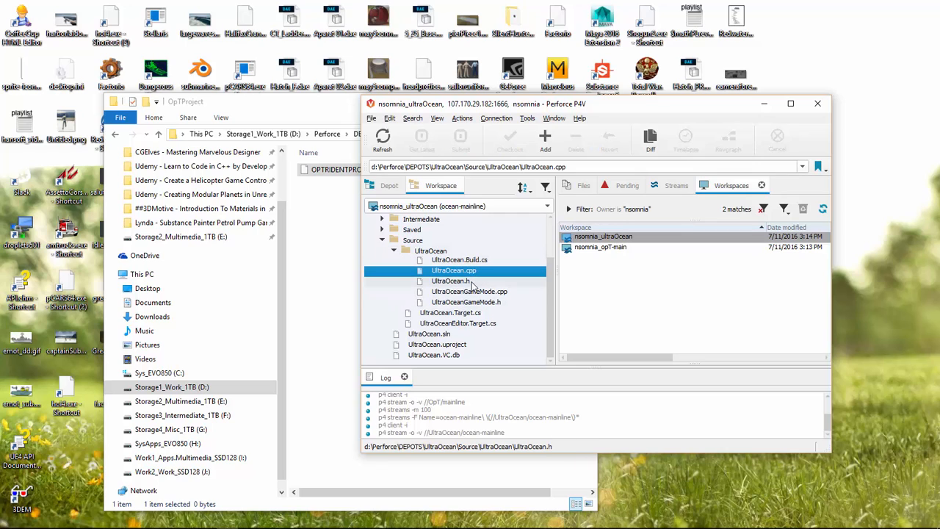
left_click(474, 282, "ctrl")
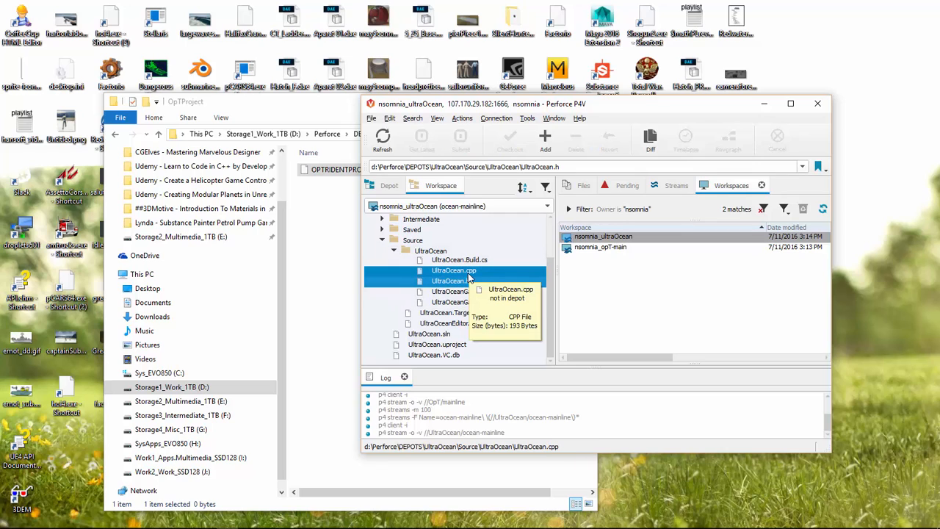
right_click(467, 272)
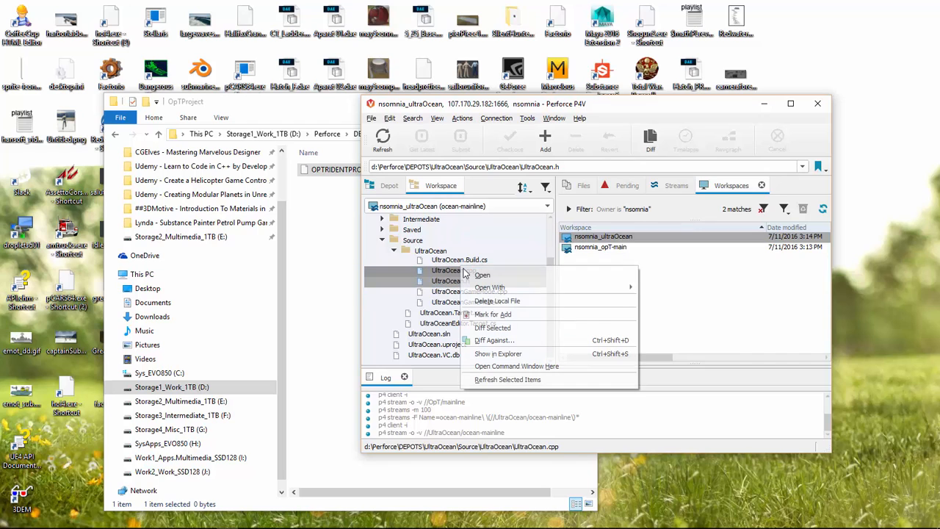
left_click(535, 318)
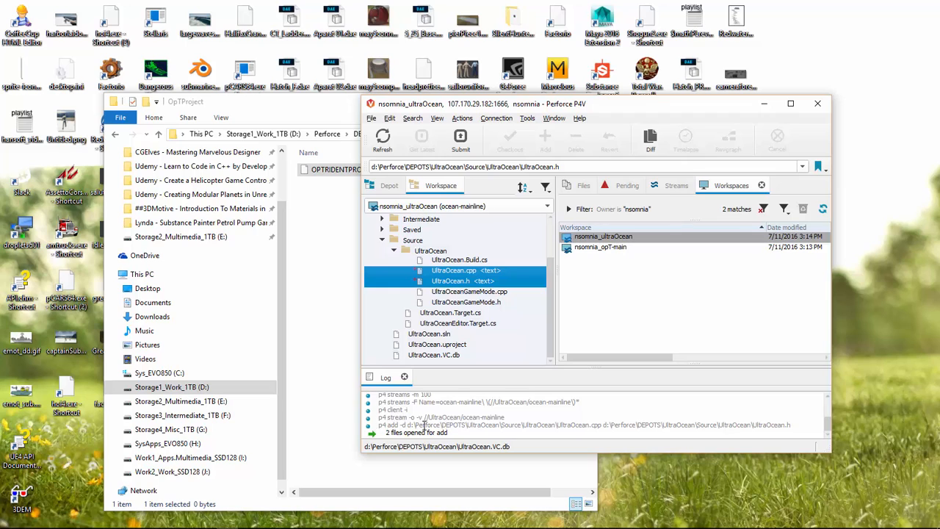
Inspect the p4 add command in the log and highlight the //UltraOcean/ocean-mainline stream path
left_click_drag(404, 425, 749, 425)
left_click(742, 432)
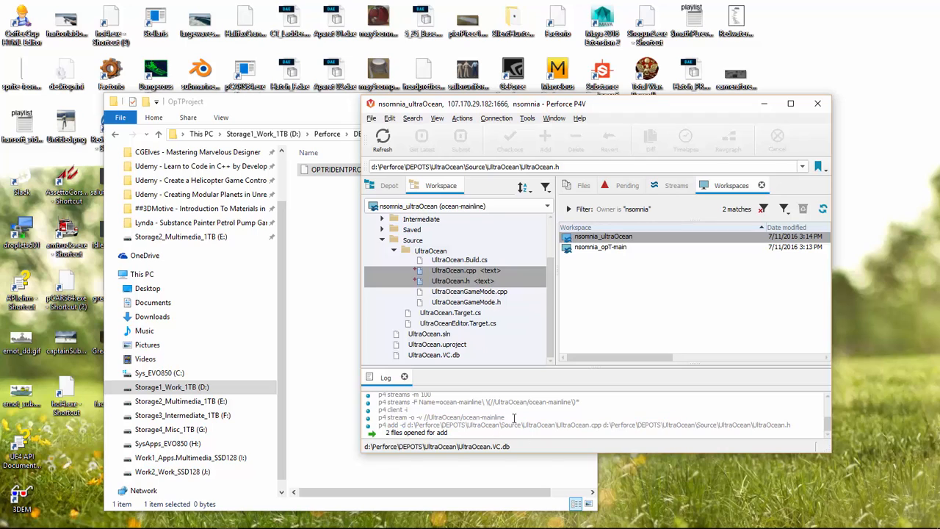
left_click_drag(514, 417, 424, 417)
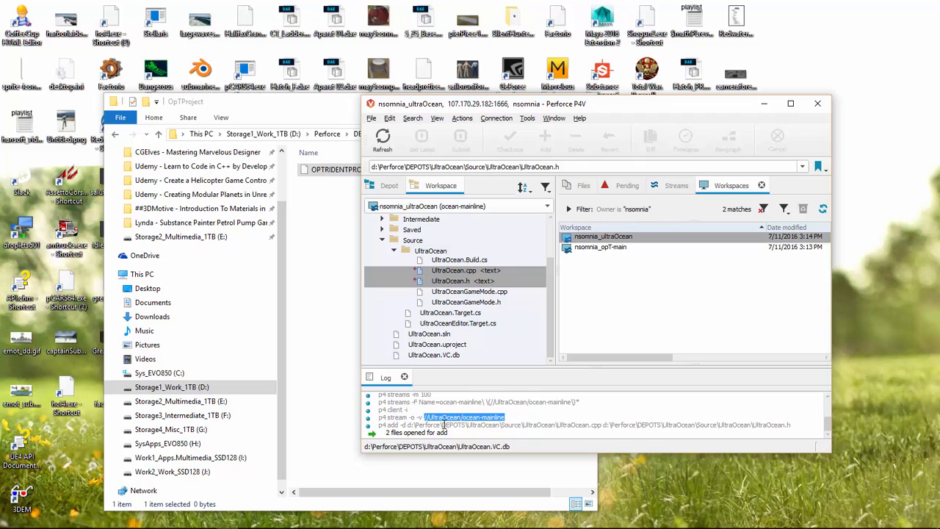
left_click(483, 418)
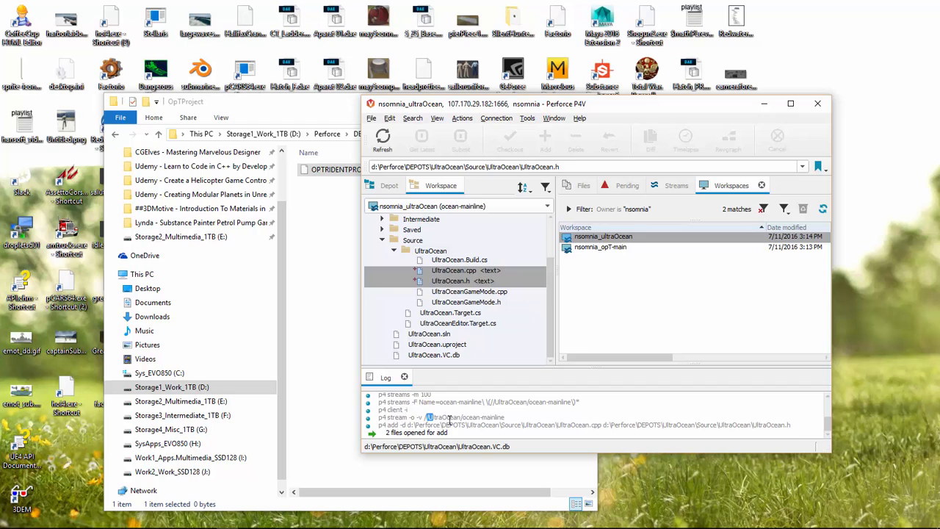
double_click(449, 418)
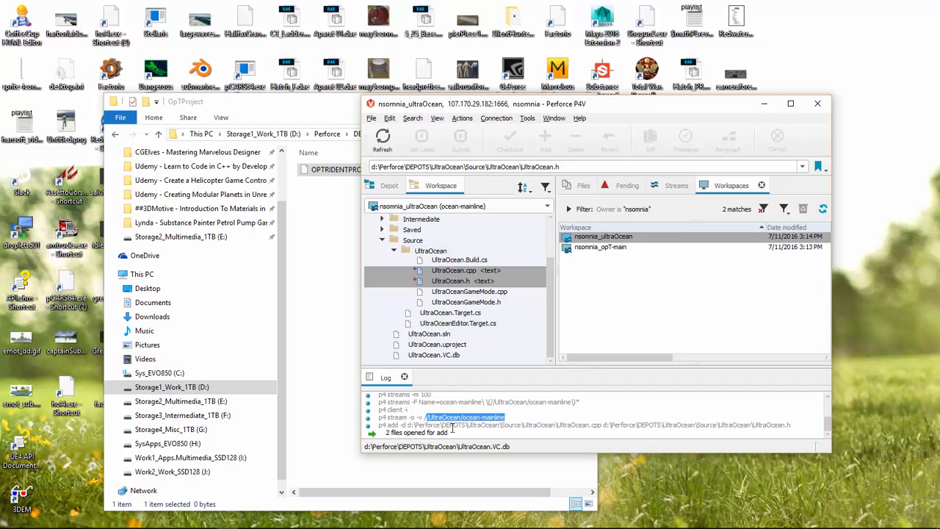
Collapse the Source folder and mark UltraOcean.uproject, the Source folder and the Content folder for add
left_click(416, 283)
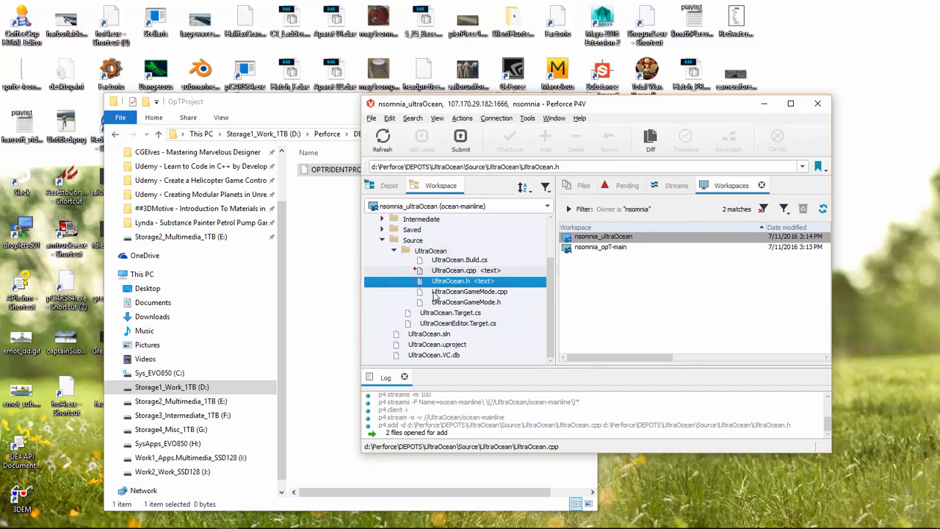
scroll(448, 293, "up", 2)
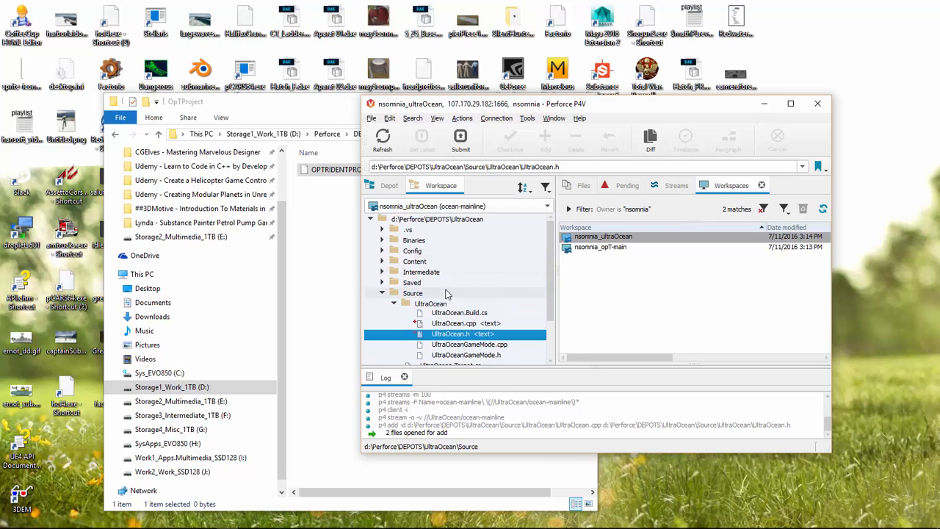
left_click(382, 292)
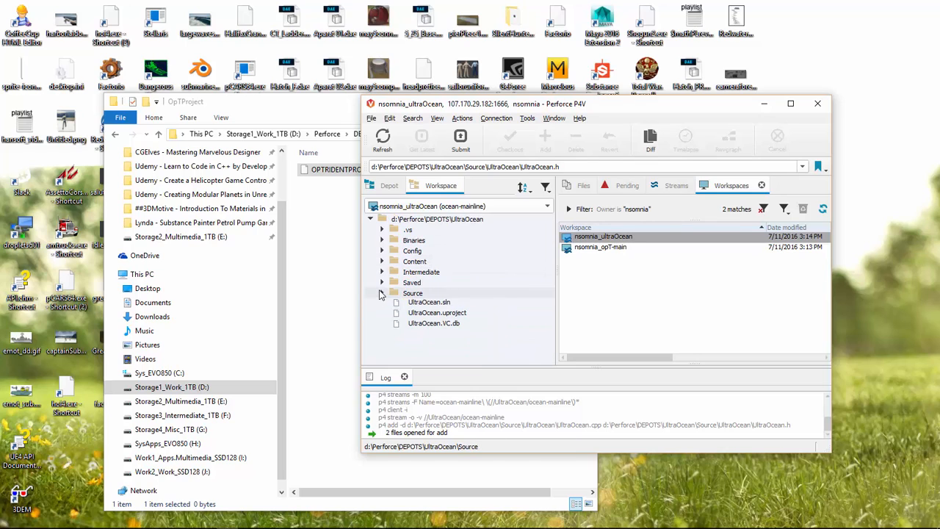
left_click(435, 314)
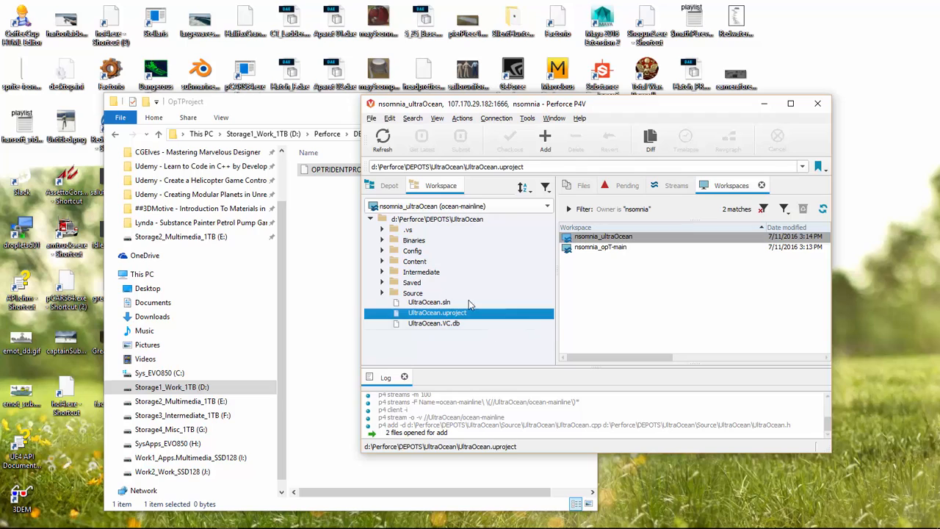
left_click(416, 295, "ctrl")
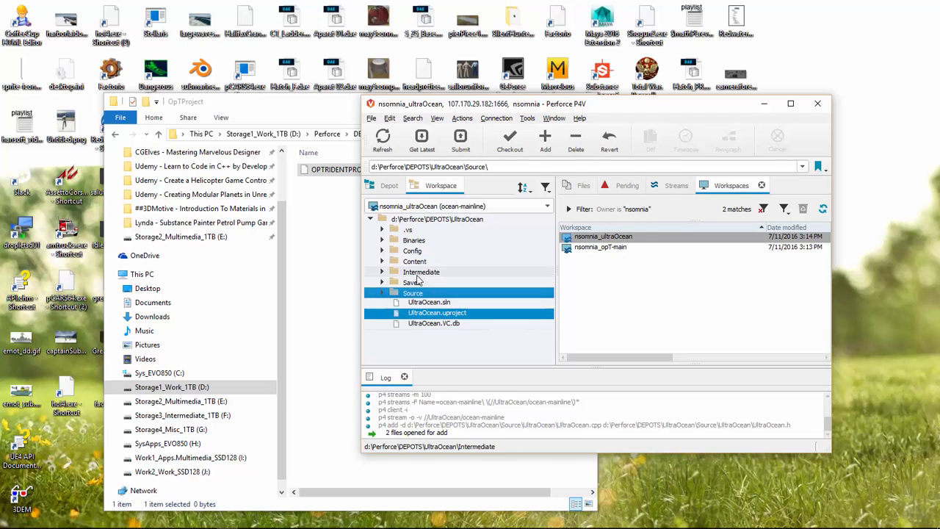
left_click(413, 262, "ctrl")
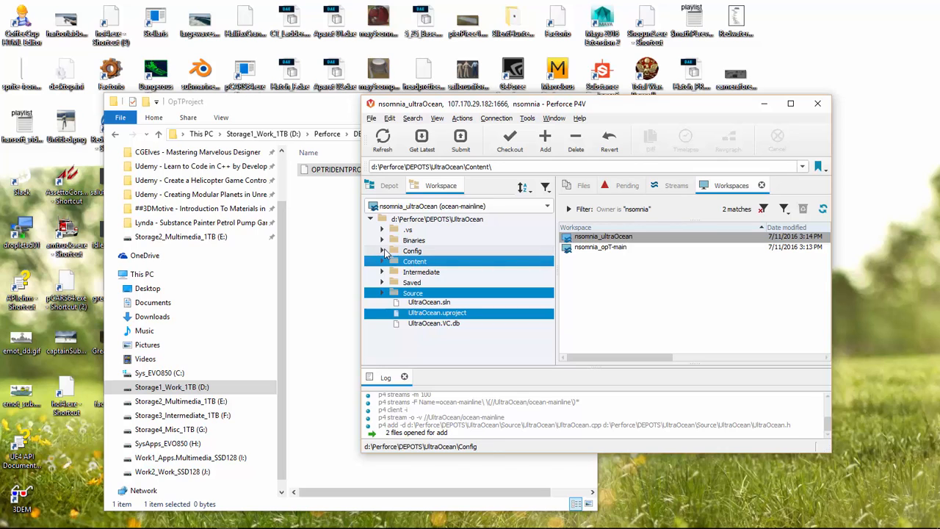
right_click(420, 261)
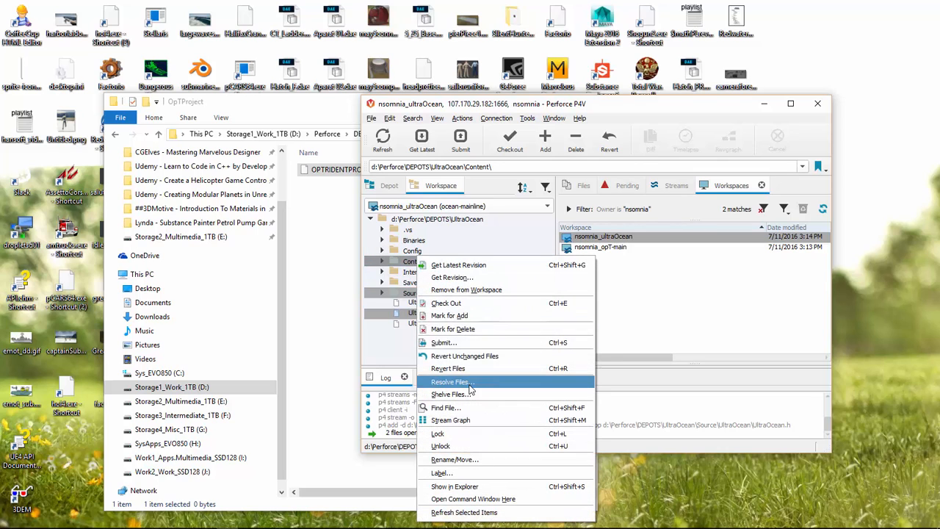
left_click(466, 316)
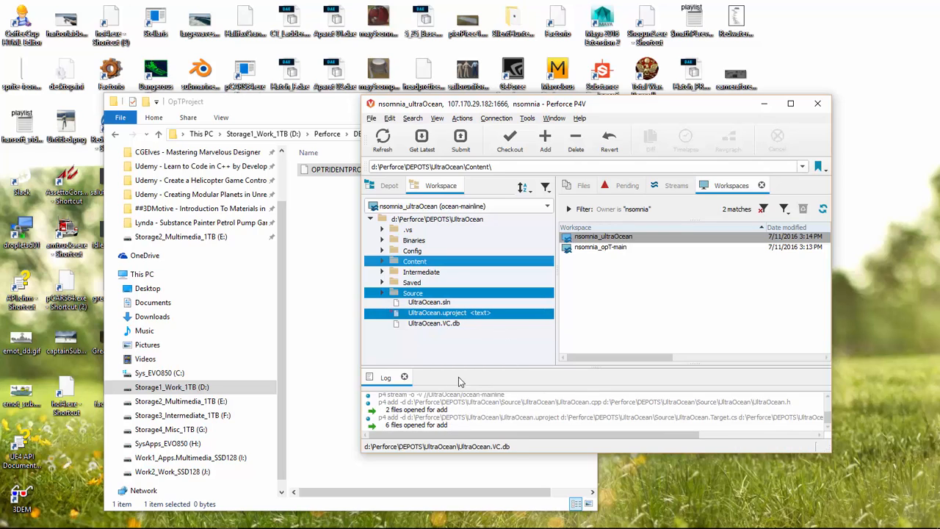
List the files in the default pending changelist and expand the Config folder in the workspace tree
left_click(606, 185)
left_click(549, 237)
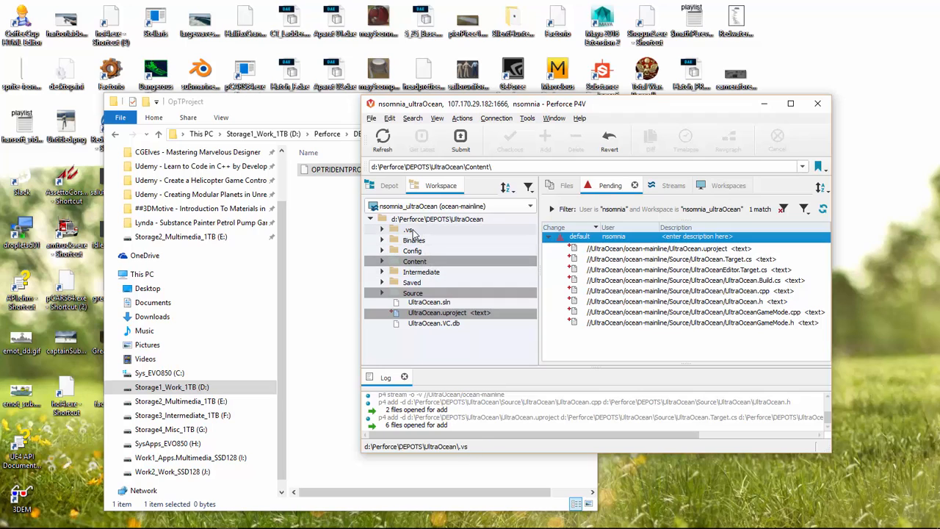
left_click(381, 251)
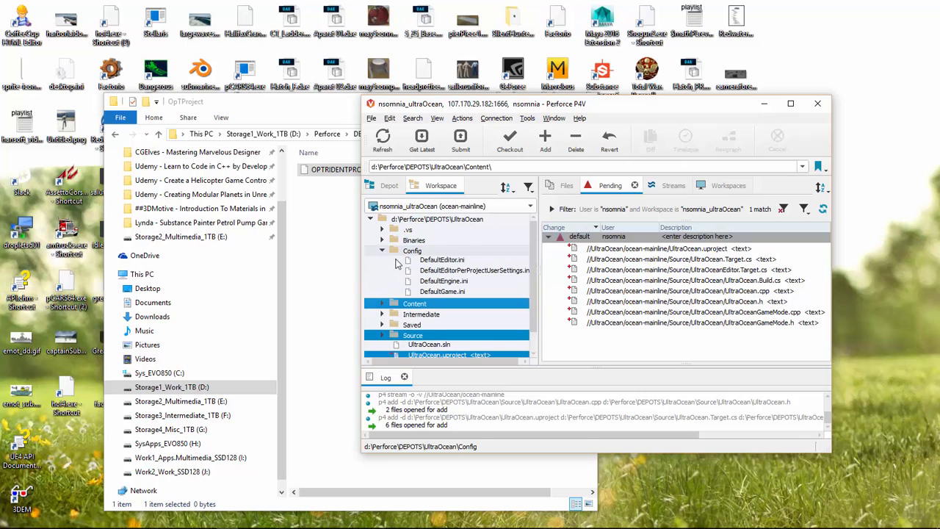
Mark DefaultEngine.ini and DefaultGame.ini in the Config folder for add and collapse the folder
left_click(473, 261)
left_click(476, 270, "ctrl")
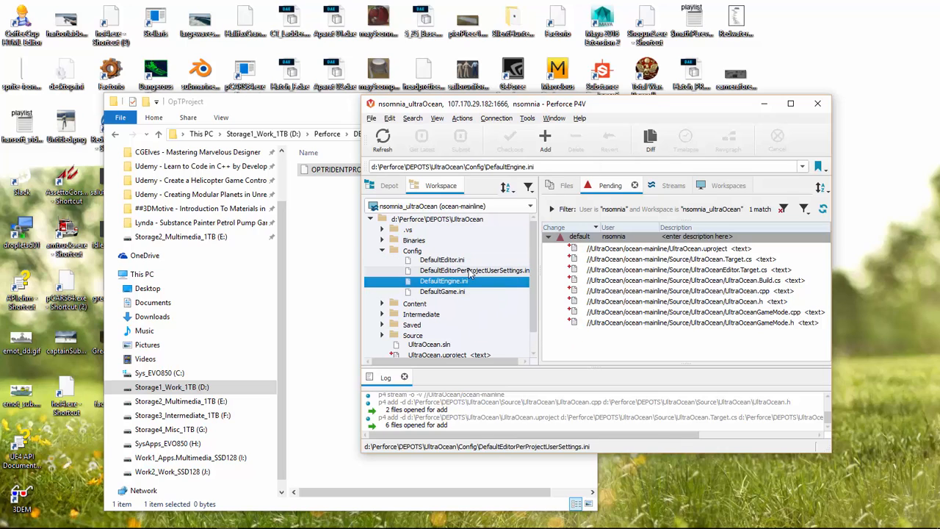
left_click(469, 261)
left_click(470, 281)
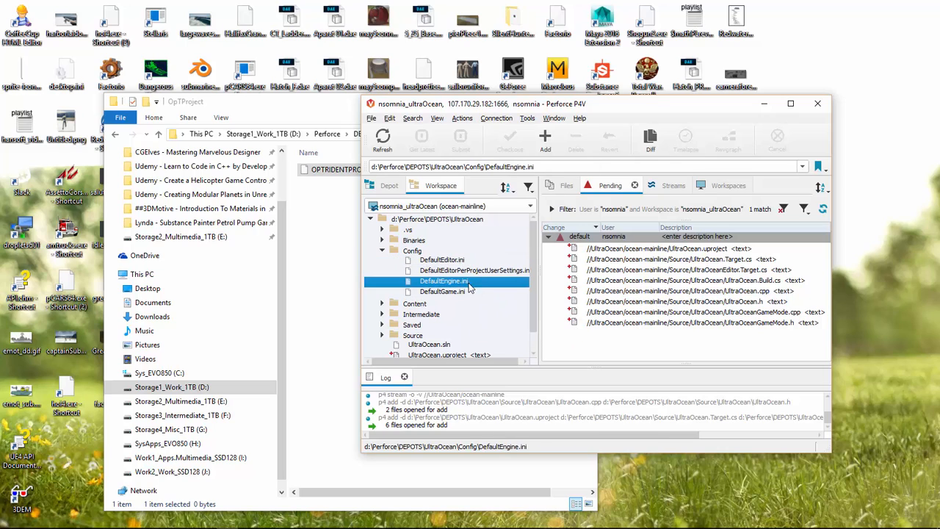
left_click(464, 293, "shift")
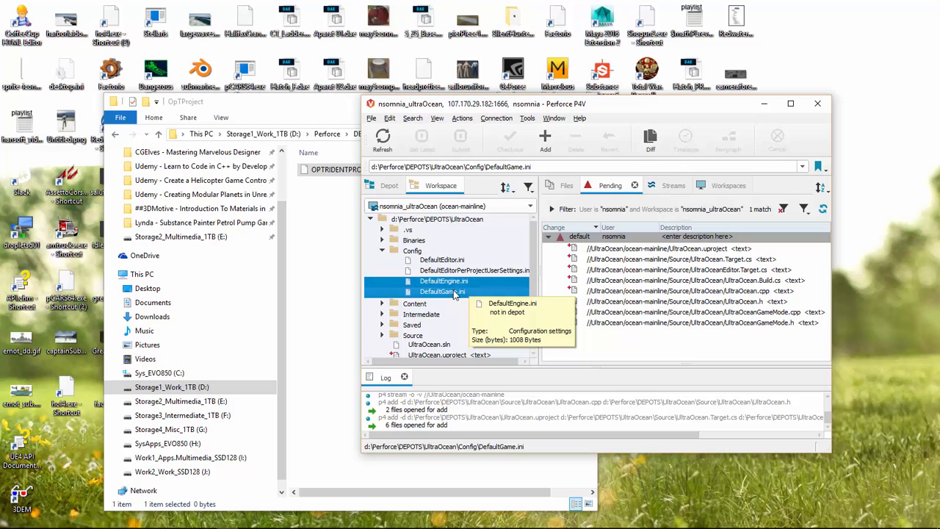
right_click(453, 287)
left_click(503, 333)
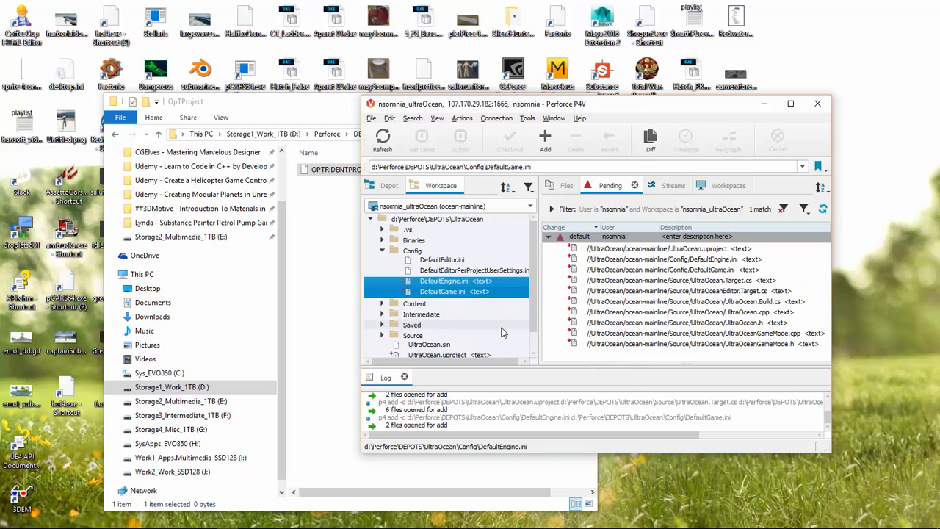
left_click(381, 251)
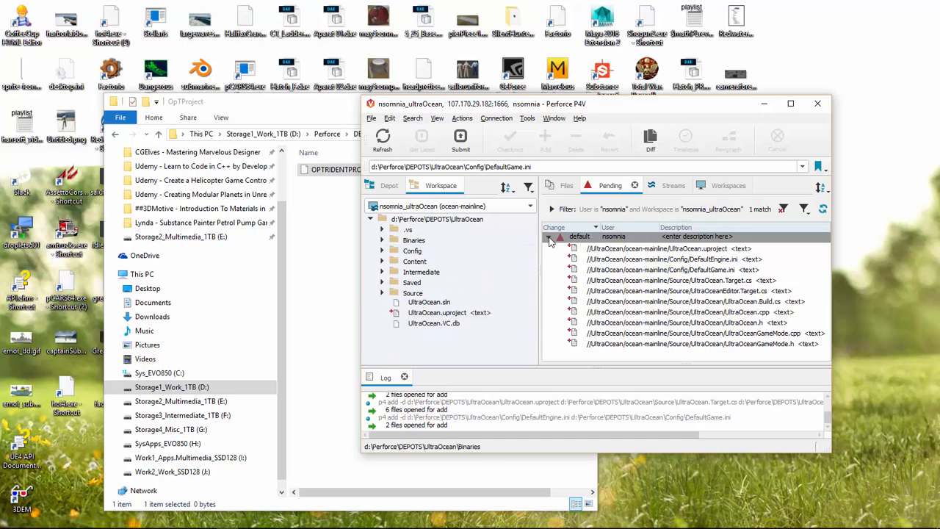
Collapse the default pending changelist, then switch to the opT-main (mainline) workspace and select OPTRIDENTPROEJCT.fake
double_click(555, 237)
left_click(430, 209)
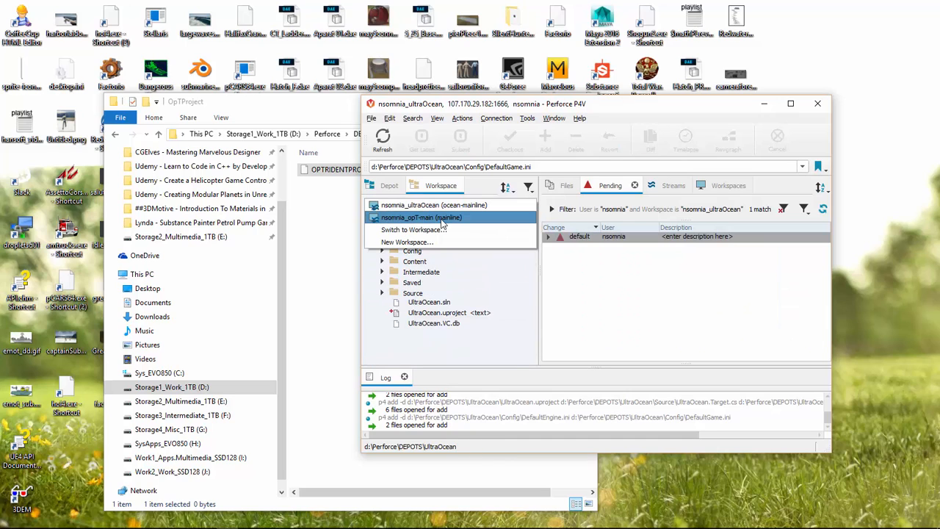
left_click(456, 219)
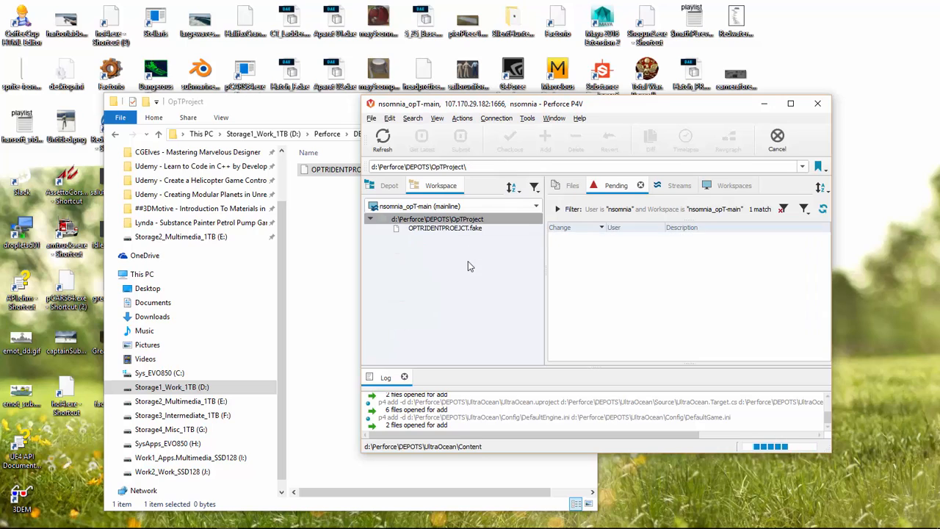
left_click(450, 230)
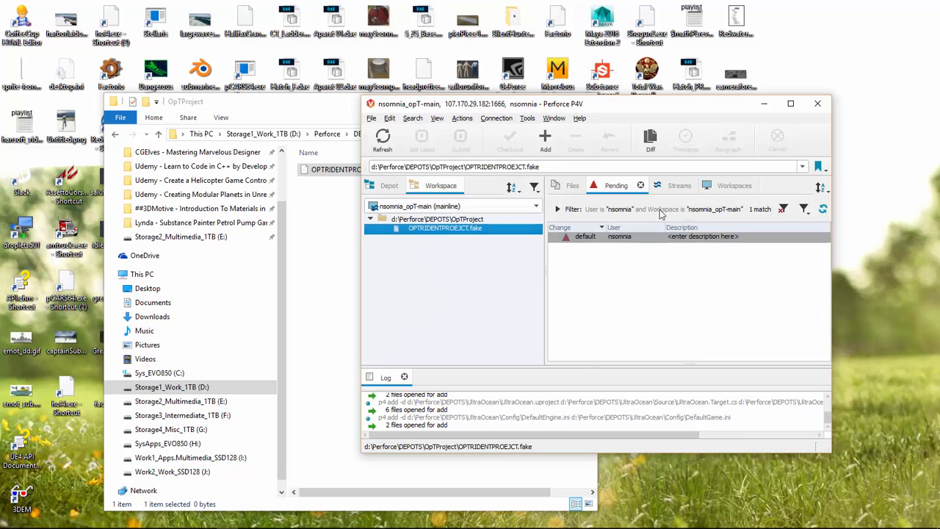
Maximize the P4V window and clear the user and workspace filter on the pending changelists
left_click(790, 104)
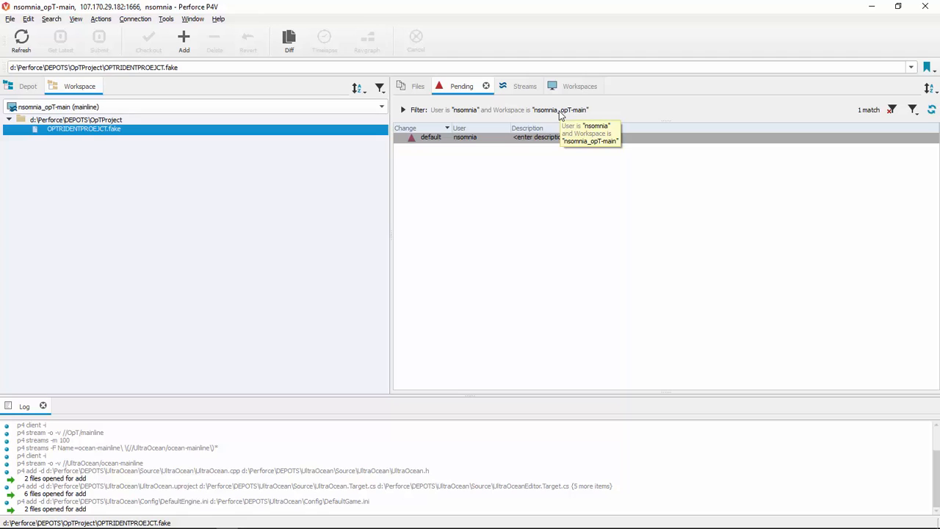
left_click(891, 110)
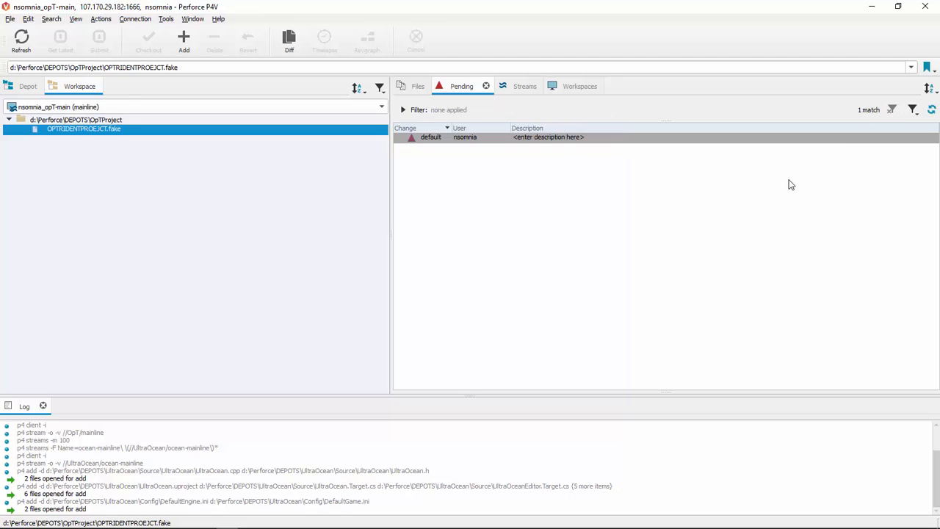
left_click(913, 109)
Mark OPTRIDENTPROEJCT.fake in the OpTProject folder for add
left_click(78, 138)
left_click(68, 128)
right_click(65, 123)
left_click(57, 130)
right_click(55, 126)
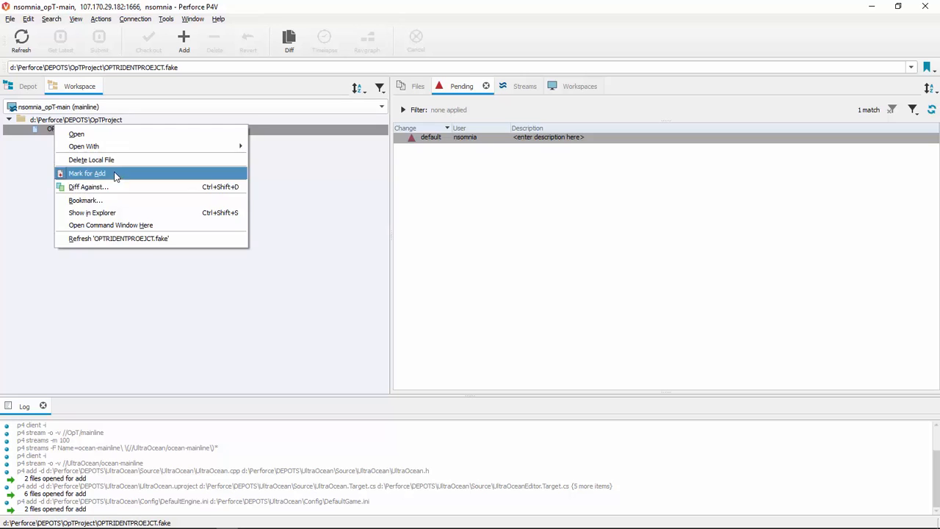
left_click(114, 173)
left_click(97, 43)
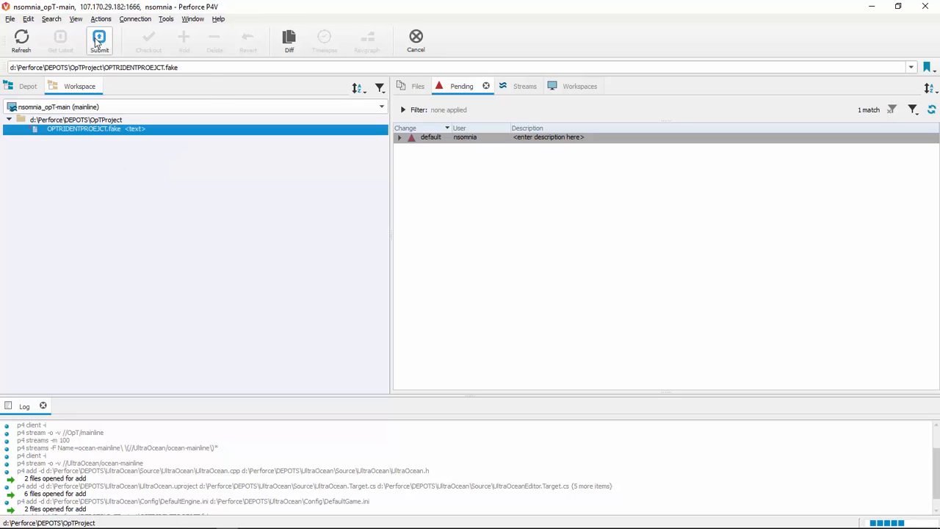
type("I")
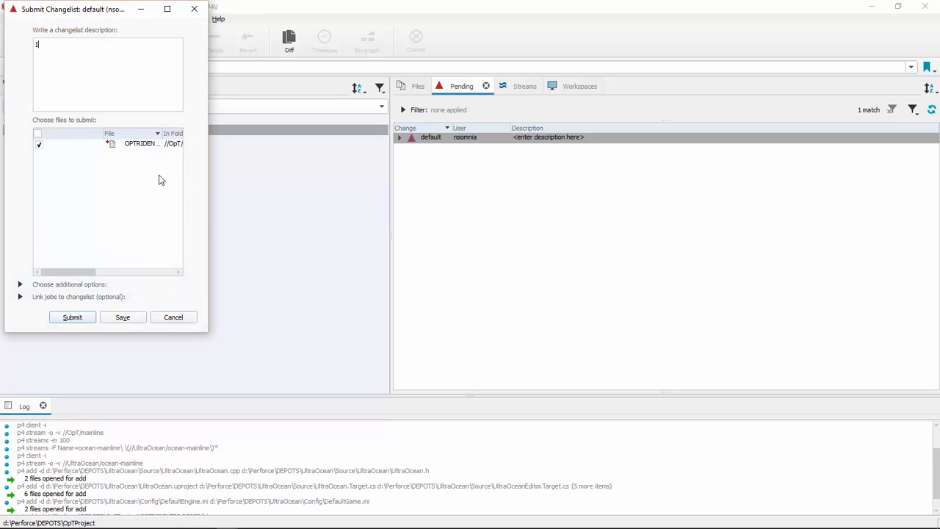
type("nital test")
left_click(190, 13)
left_click(154, 187)
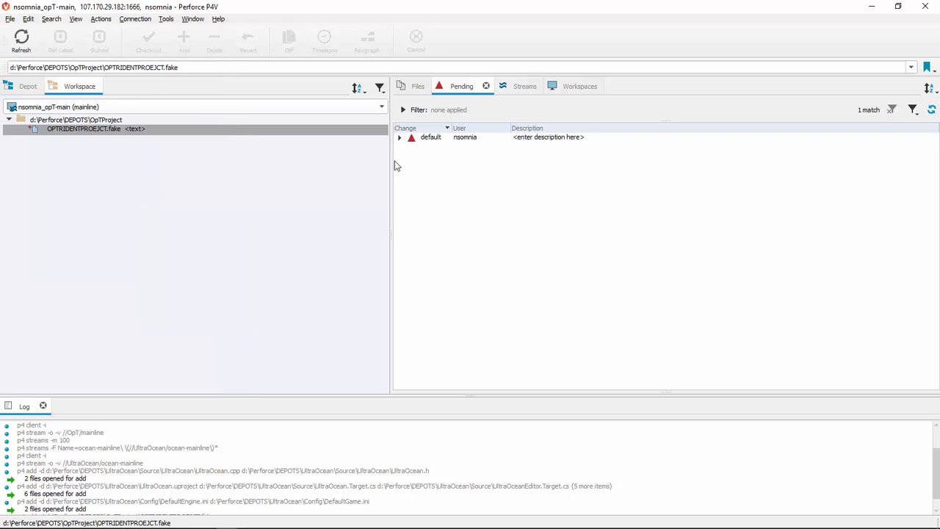
key("alt+Tab")
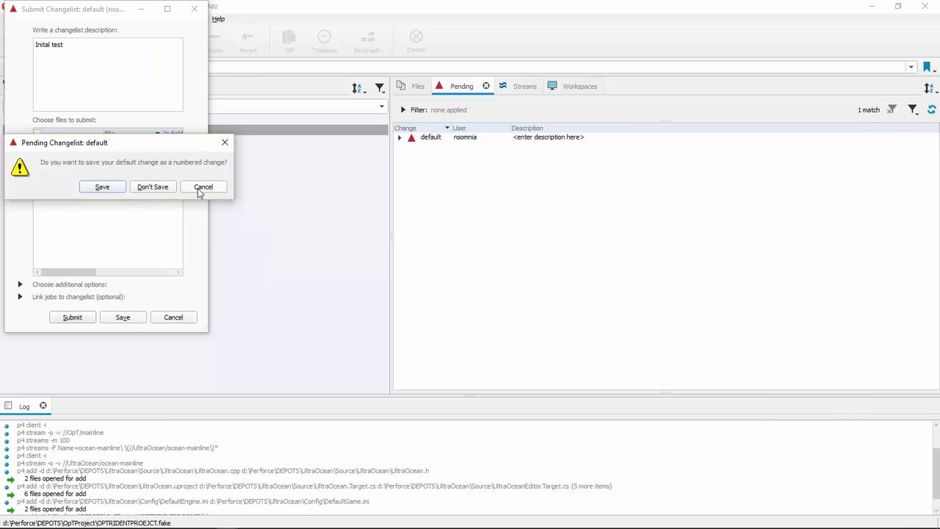
left_click(200, 188)
left_click(174, 317)
Expand the default pending changelist and compare its contents with the file in the OpTProject workspace folder
left_click(456, 138)
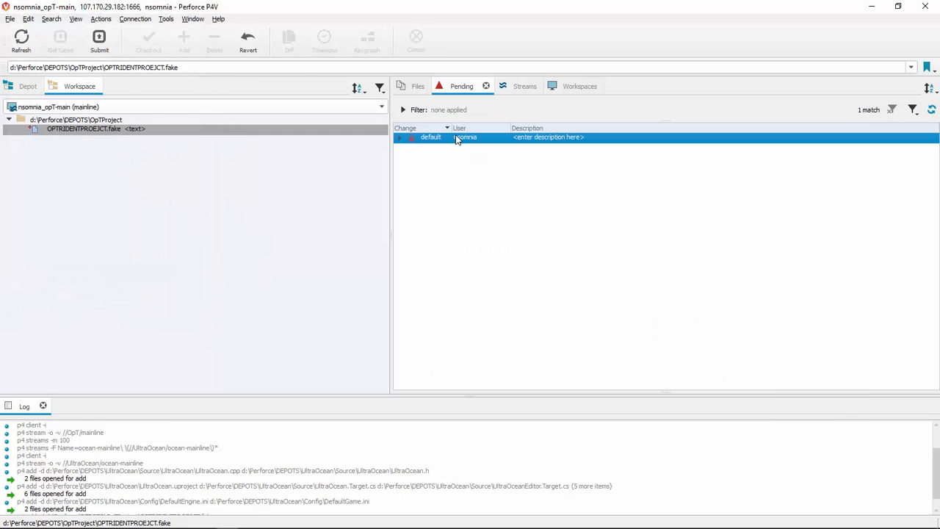
left_click(400, 138)
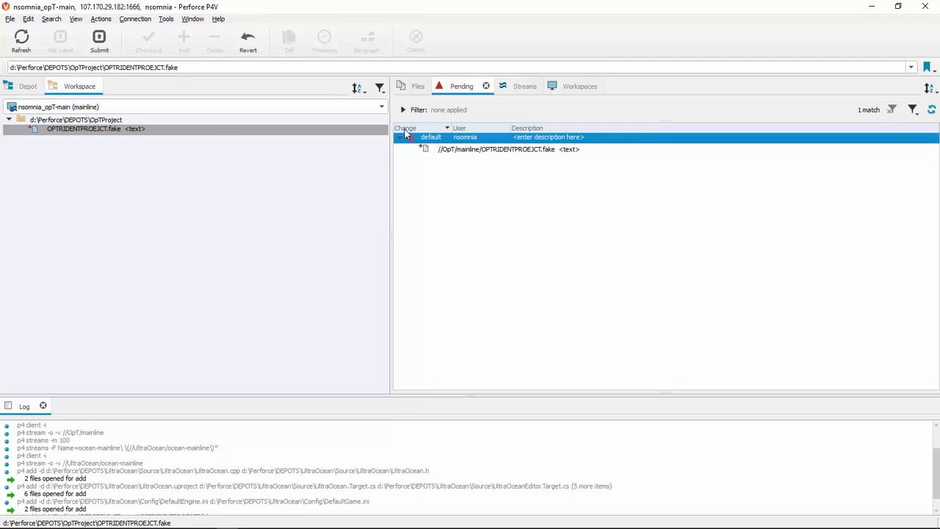
left_click(64, 132)
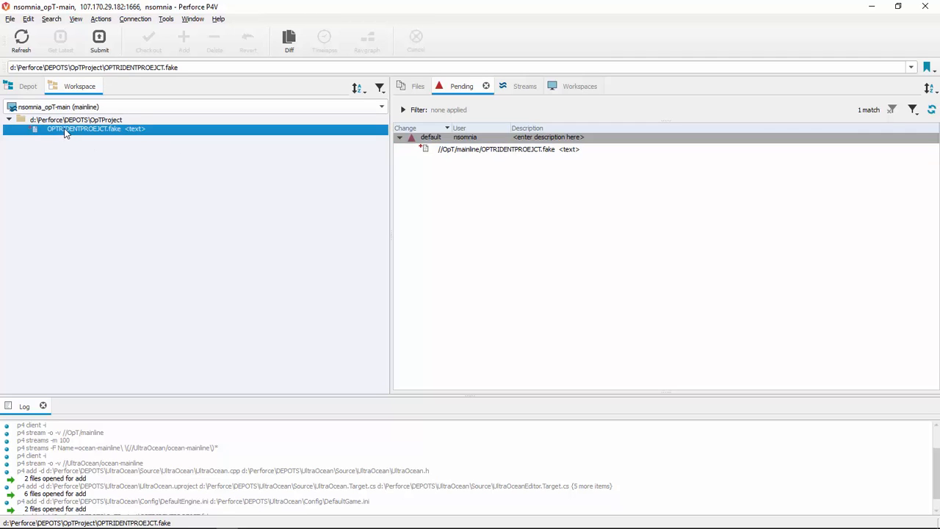
left_click(63, 120)
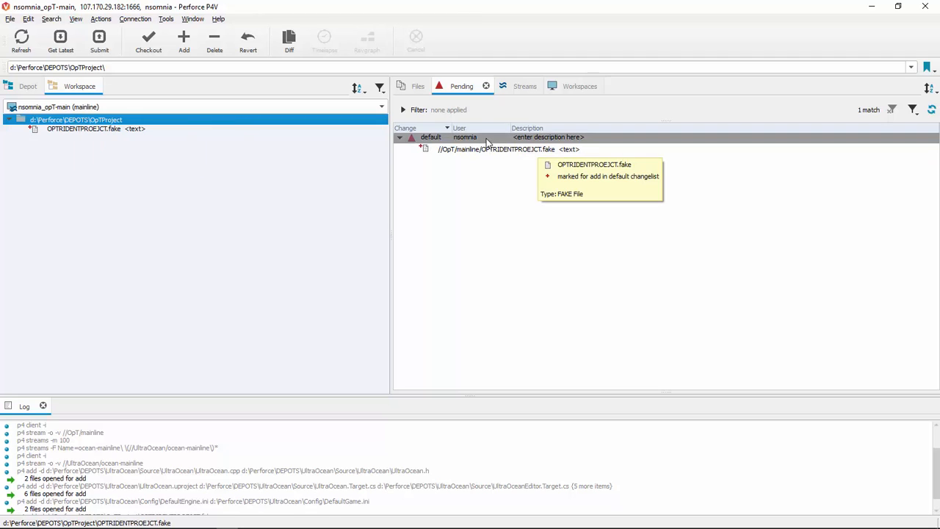
left_click(92, 133)
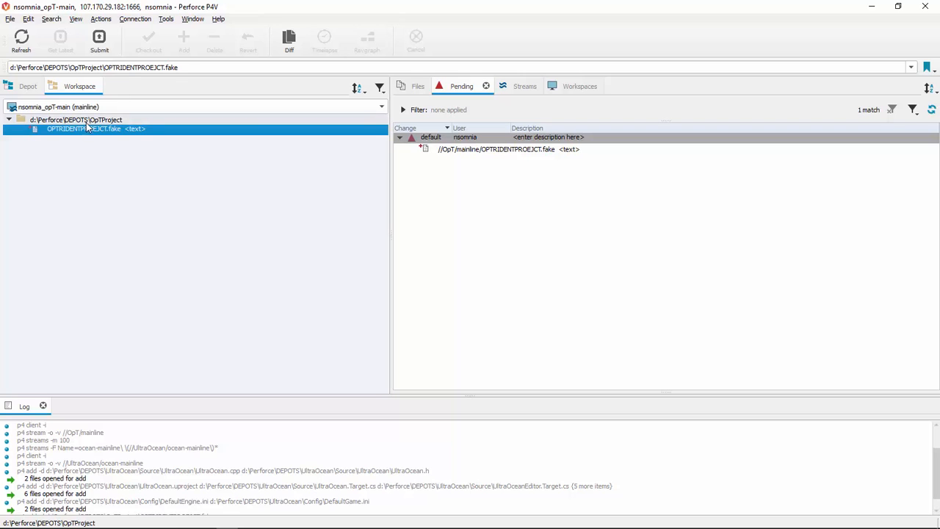
Submit the OpTProject folder's default changelist with the description "Inital test commit for OPT main project"
left_click(86, 122)
left_click(100, 41)
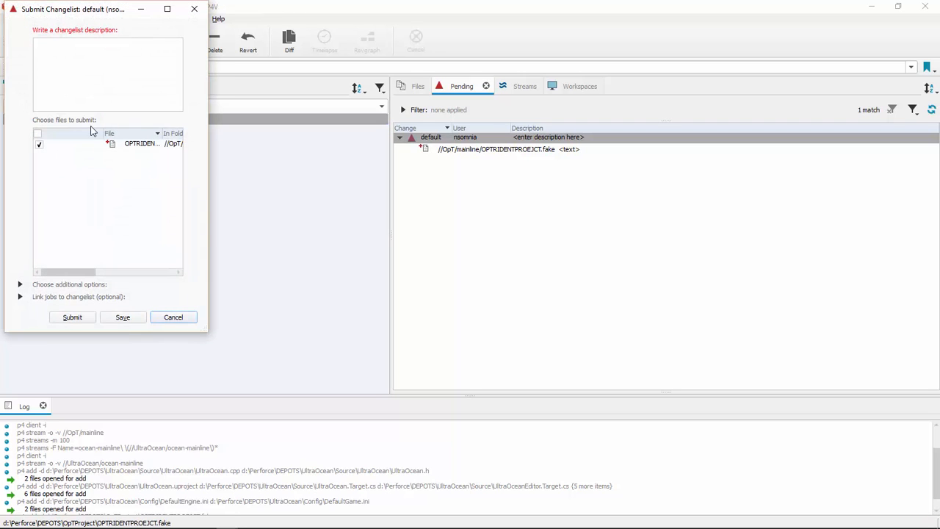
type("Inital test co")
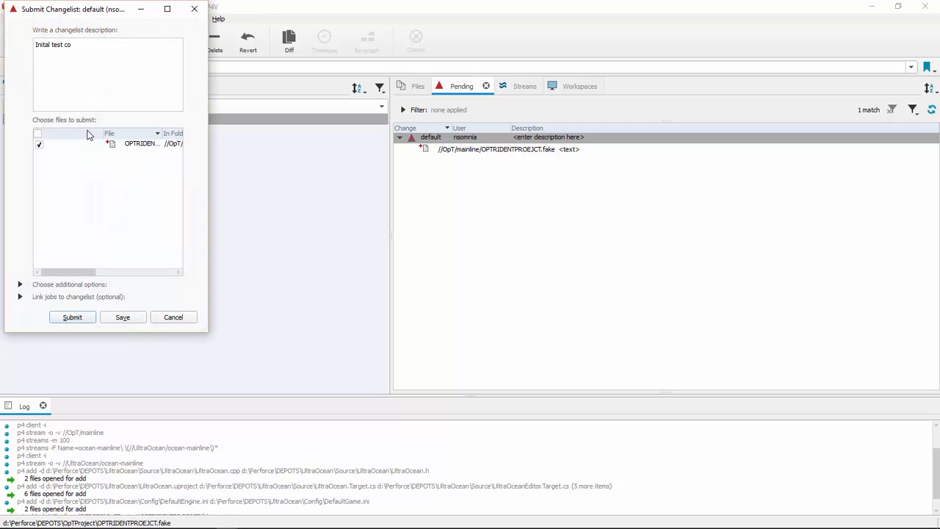
type("mmit for OPT main project")
left_click(72, 320)
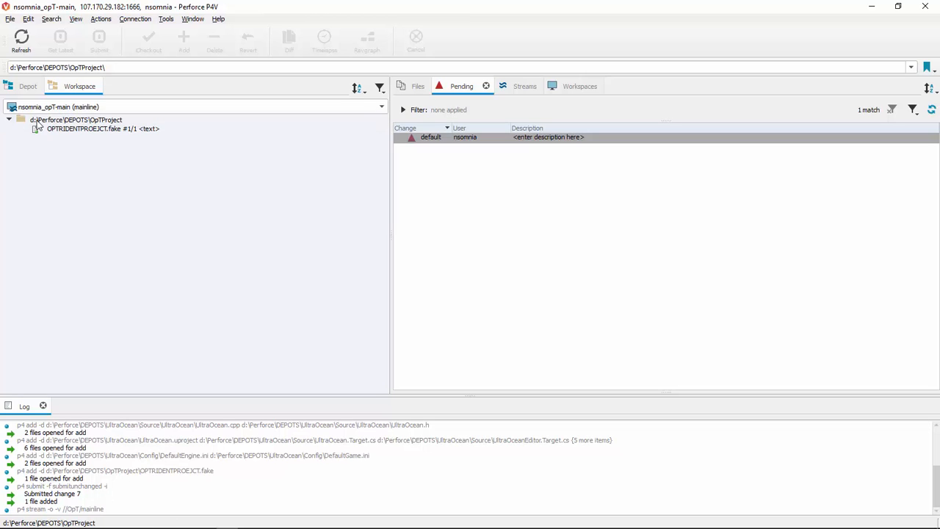
Check the depot tree for OPTRIDENTPROEJCT.fake in the OpT mainline stream and select the UltraOcean depot
left_click(28, 86)
left_click(21, 140)
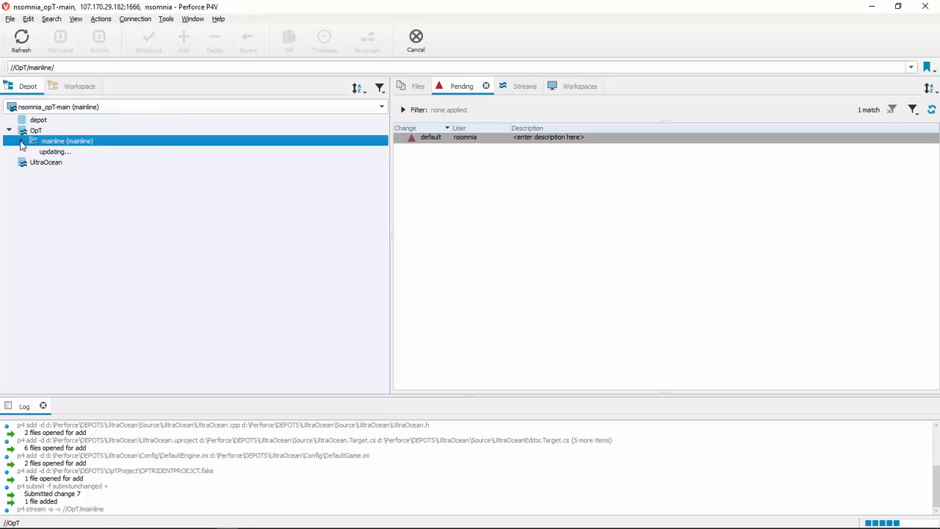
left_click(93, 153)
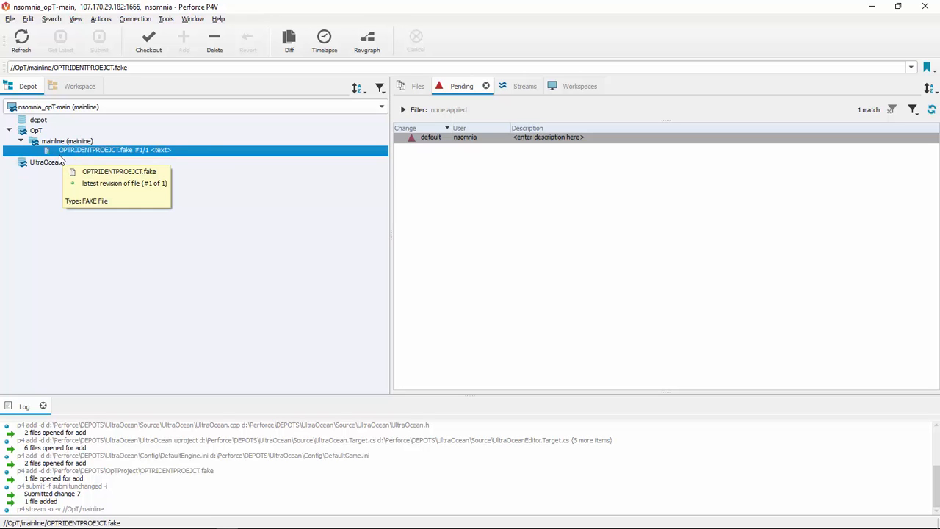
left_click_drag(83, 152, 44, 167)
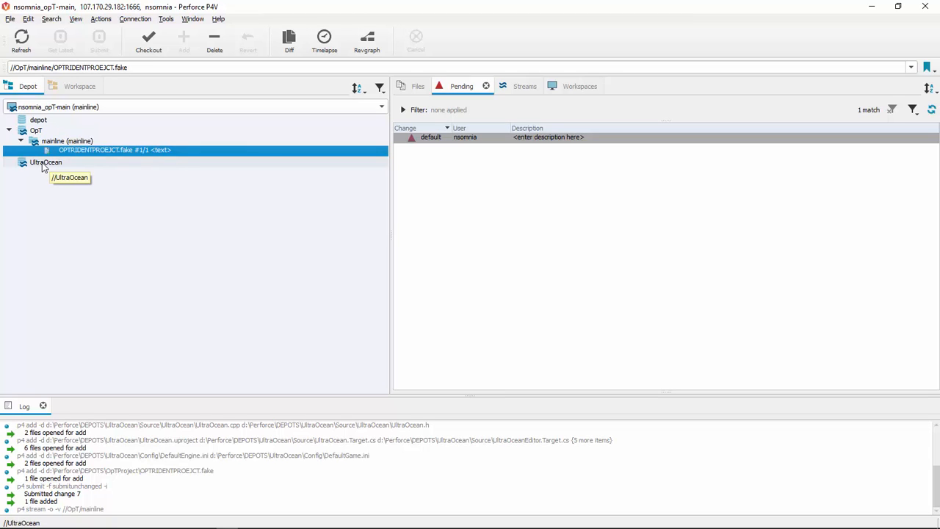
left_click(42, 163)
Switch to the ultraOcean (ocean-mainline) workspace and list the files in its default pending changelist
left_click(73, 88)
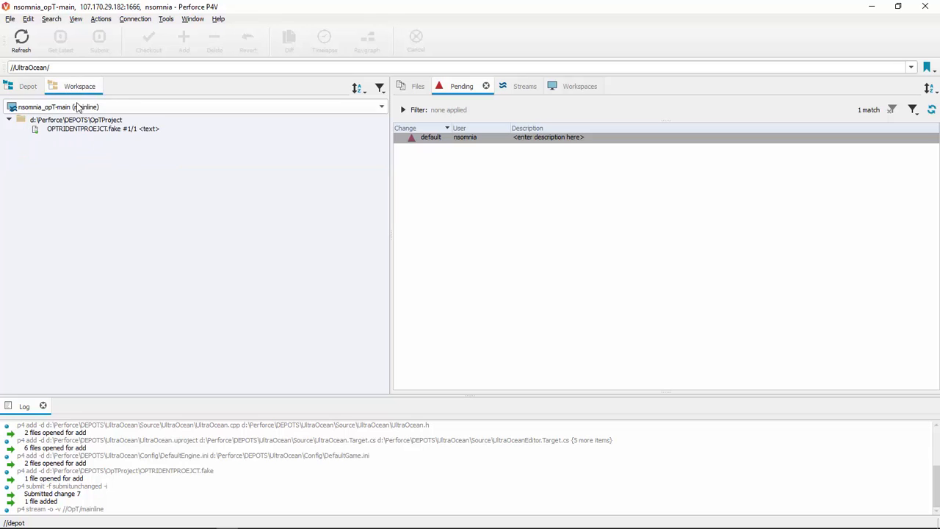
left_click(77, 106)
left_click(108, 119)
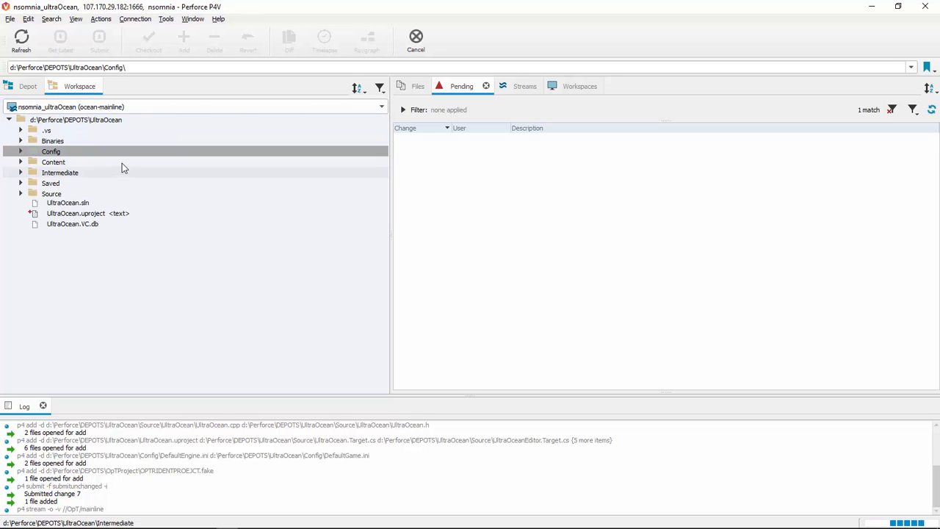
left_click(399, 138)
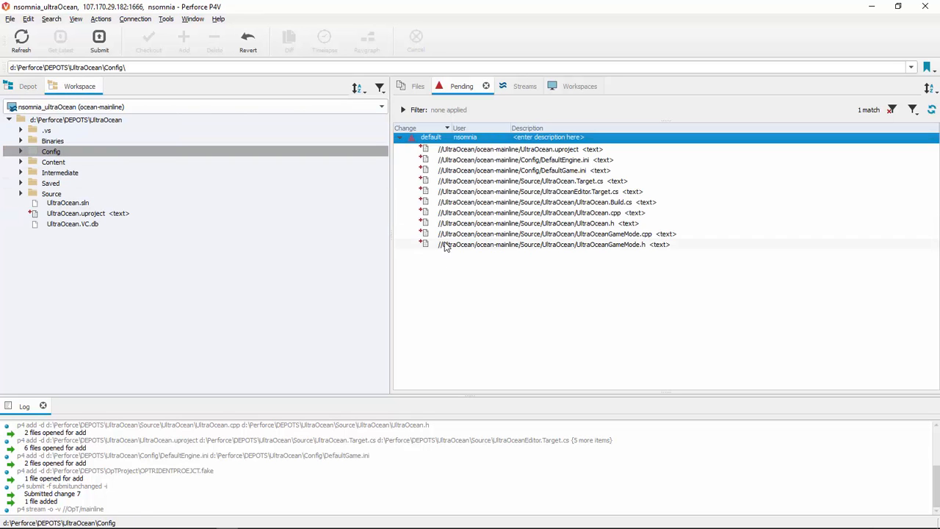
left_click(178, 279)
left_click(576, 183)
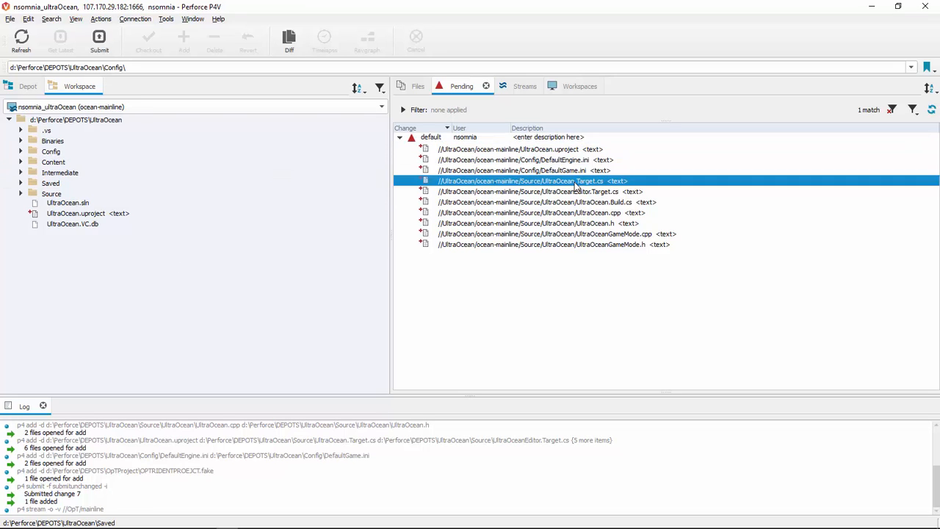
Submit the UltraOcean Source folder's files with a changelist description naming the ocean project and "INITAL COMMIT - black c++ ue4 project"
left_click(66, 193)
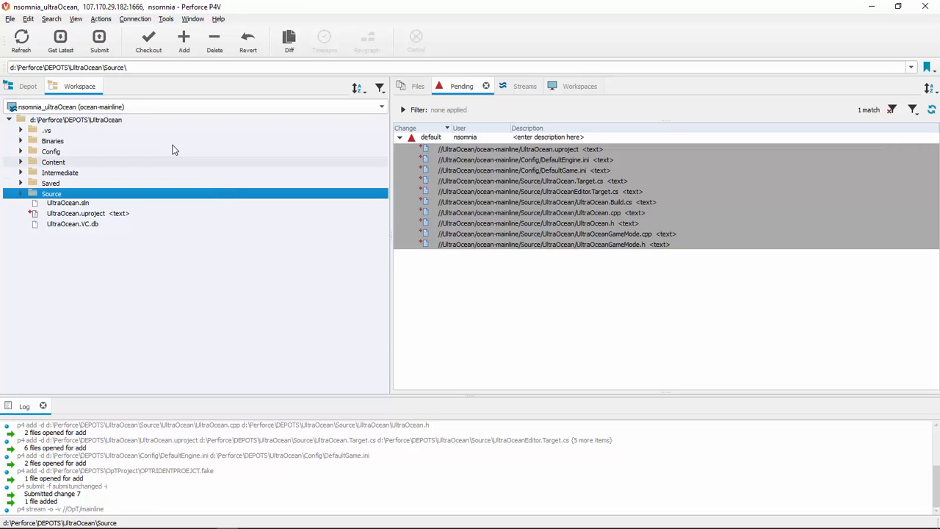
left_click(98, 46)
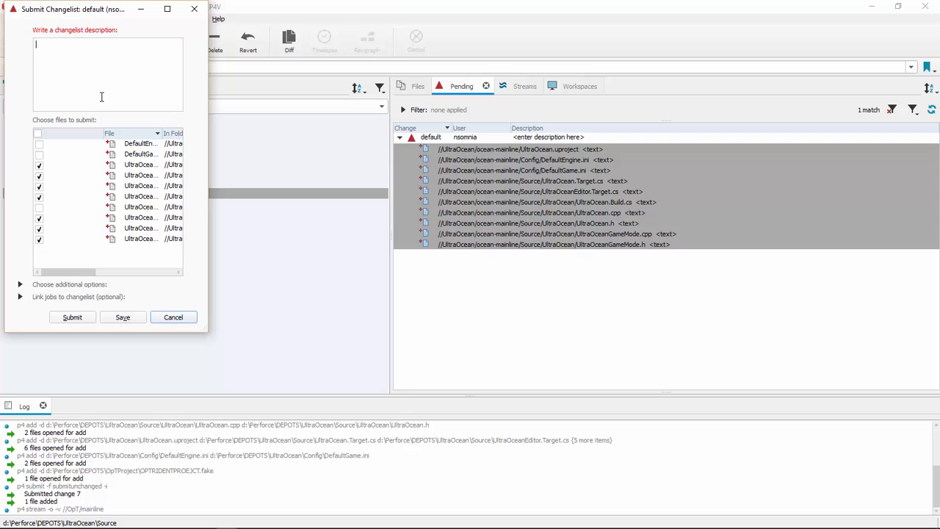
type("UltraOcean roby/aaron ocean pr")
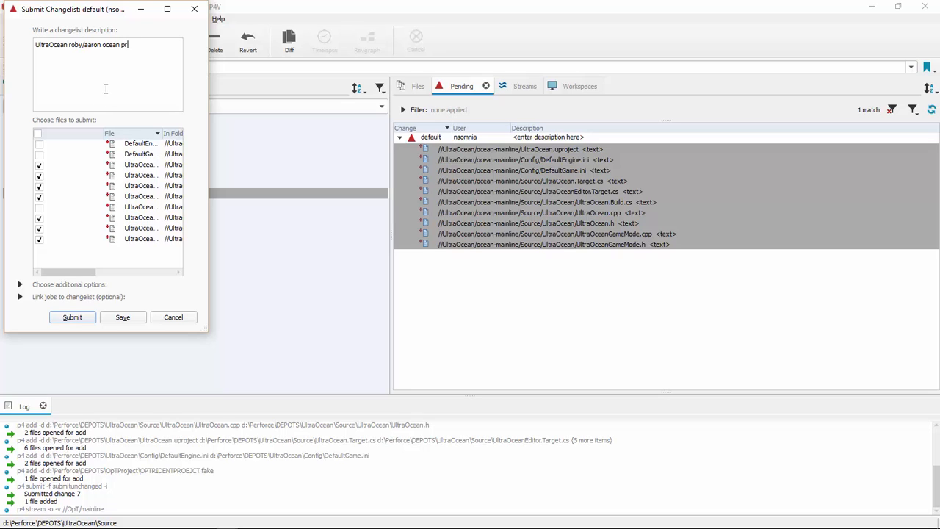
type("ect - INITAL COMMIT - black c++ ue4 project")
left_click(72, 316)
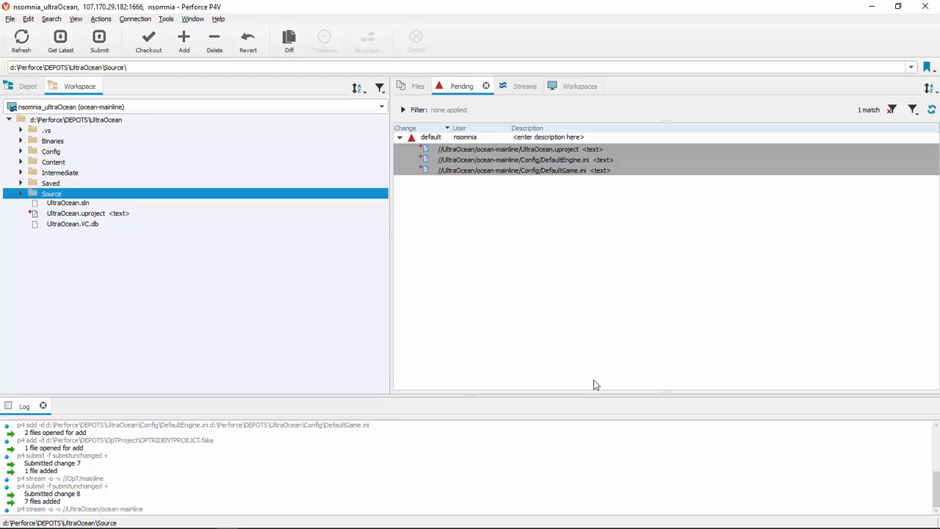
Examine the ocean-mainline stream and its Source folder in the depot tree
left_click(27, 86)
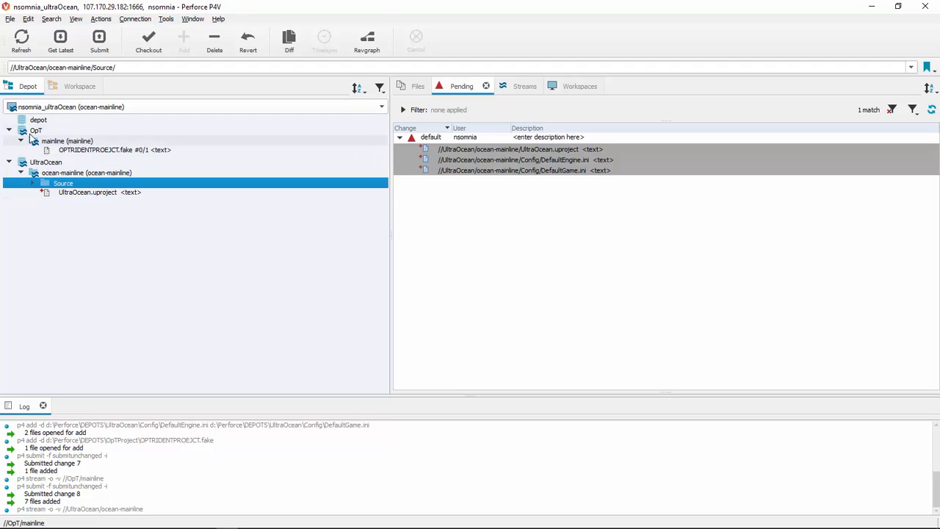
Examine UltraOcean.uproject and the OpT mainline stream in the depot tree, including the actions available for OPTRIDENTPROEJCT.fake
left_click(42, 132)
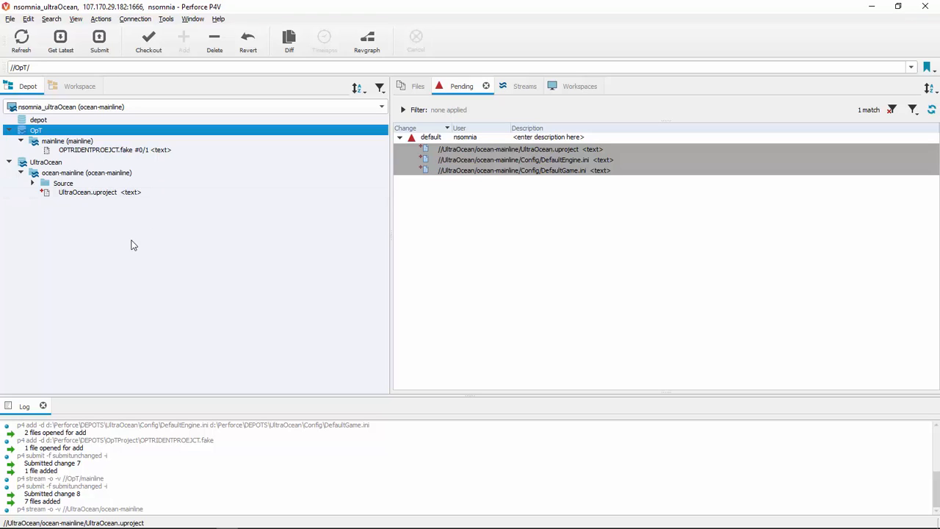
left_click(92, 194)
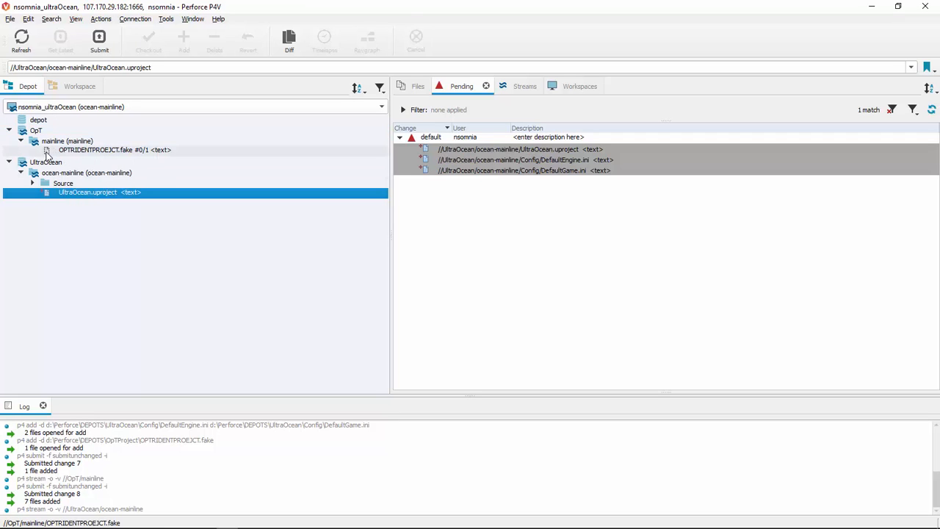
left_click(21, 141)
left_click(21, 142)
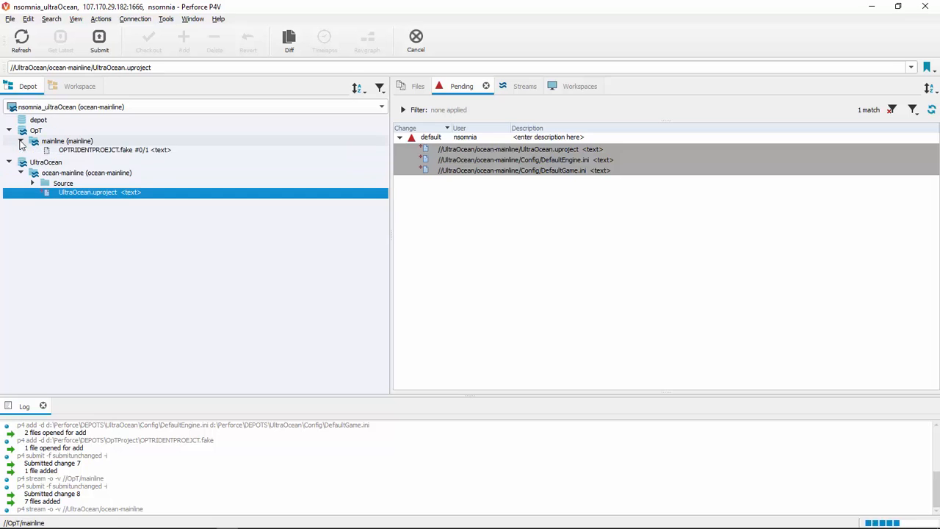
left_click(44, 151)
right_click(42, 148)
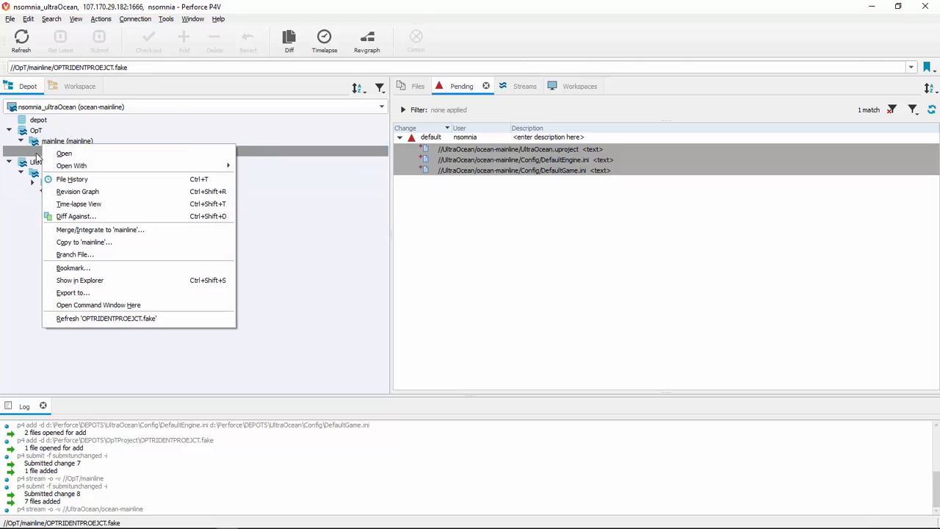
left_click(33, 262)
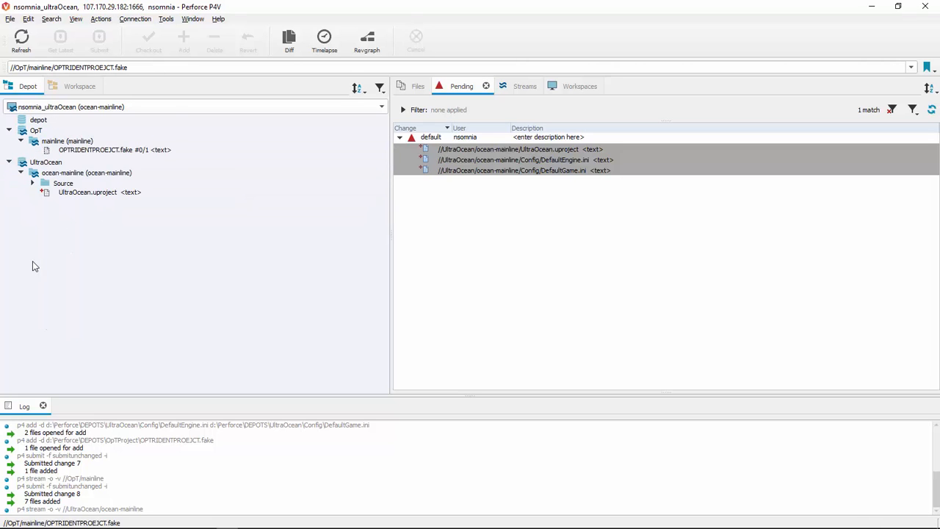
Switch to the opT-main (mainline) workspace, show its local files and list the existing workspaces
left_click(114, 109)
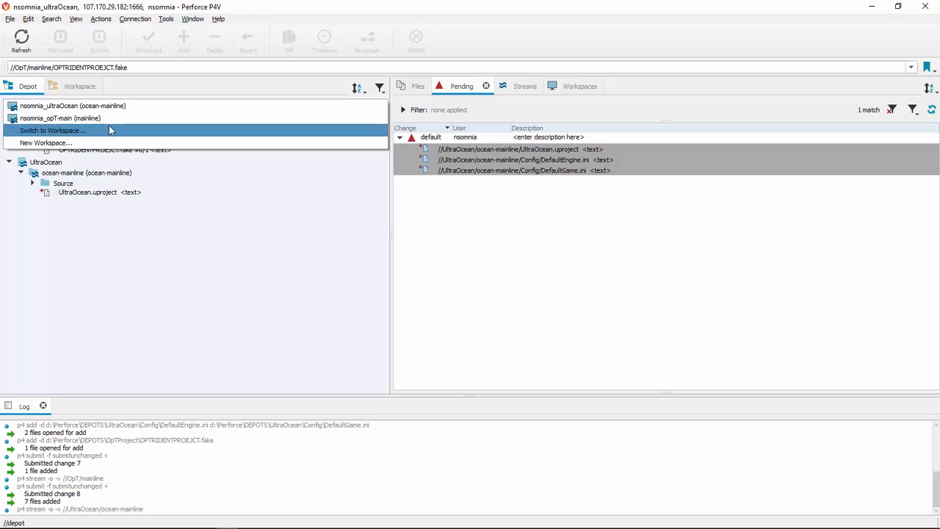
left_click(89, 119)
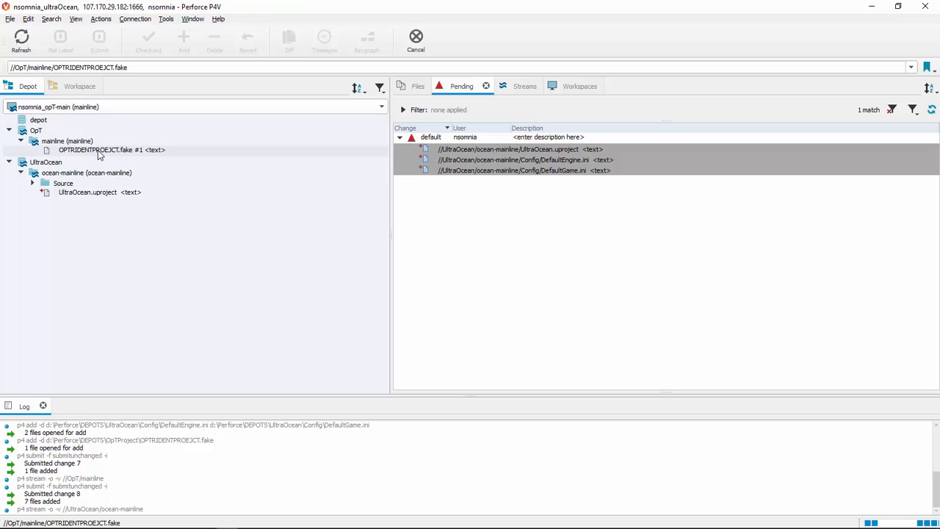
left_click(32, 184)
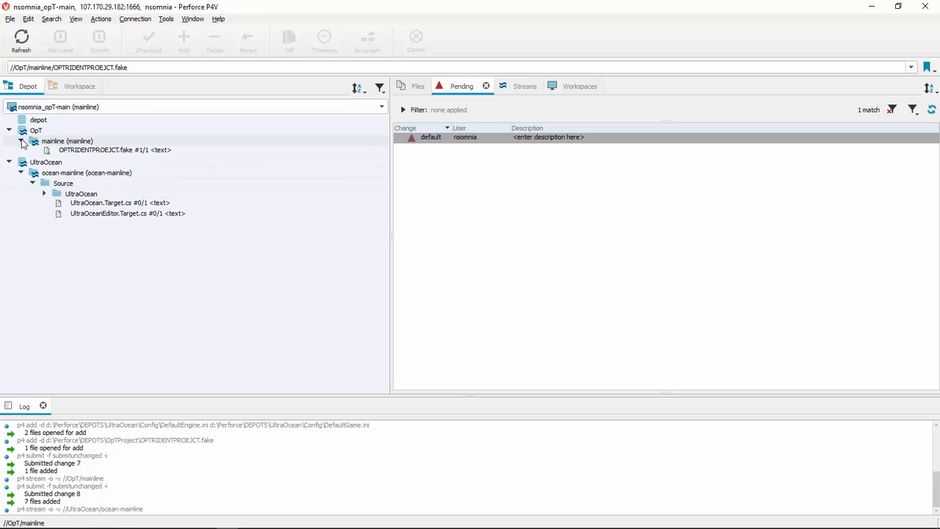
left_click(79, 88)
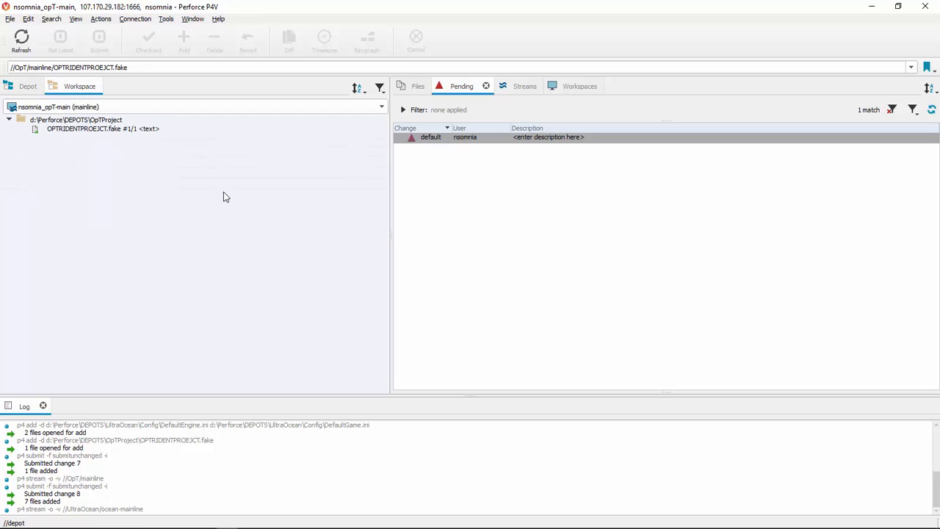
left_click(568, 86)
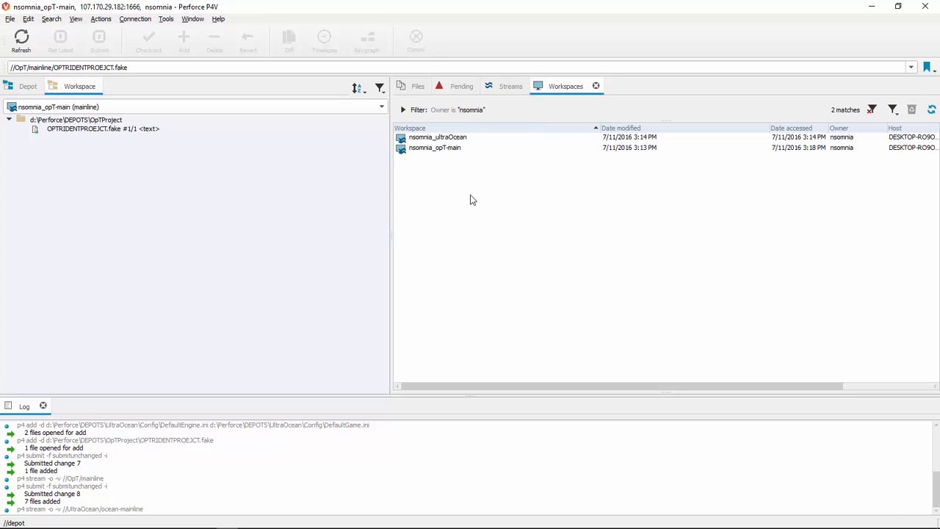
right_click(441, 147)
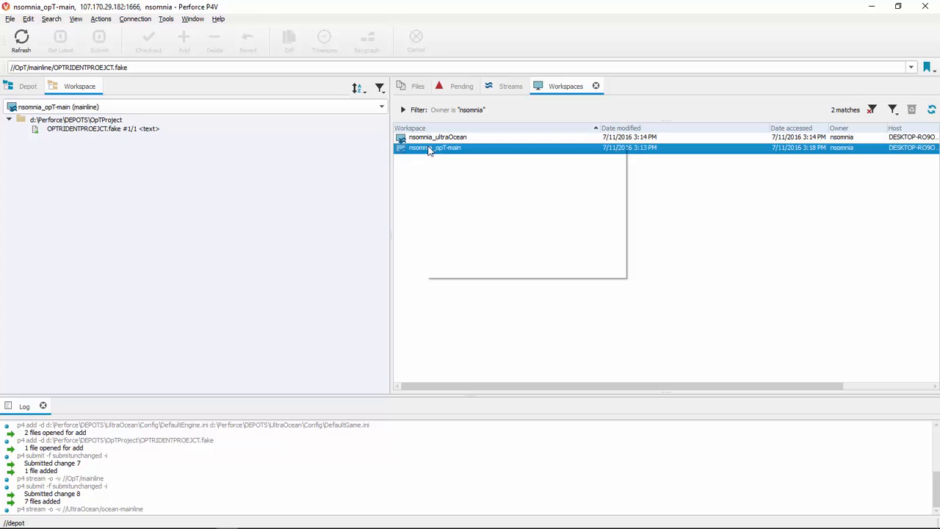
left_click(474, 217)
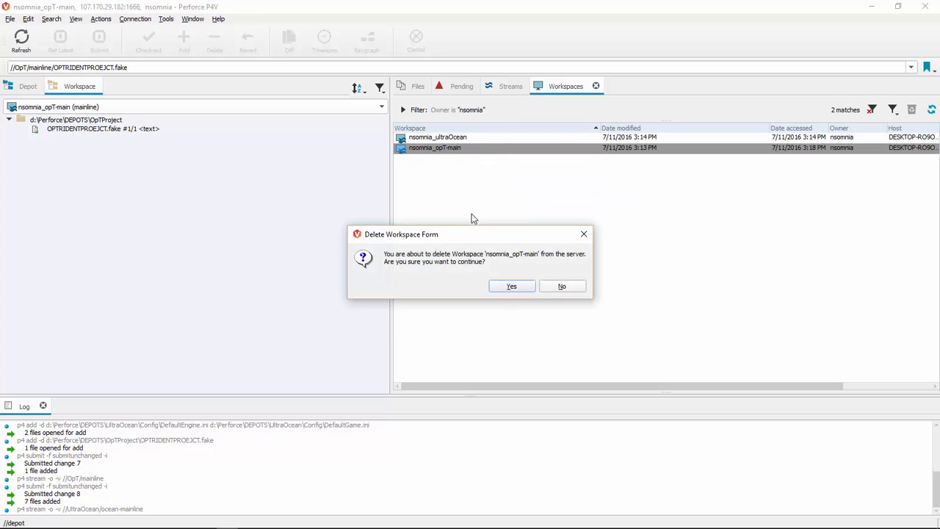
left_click(563, 288)
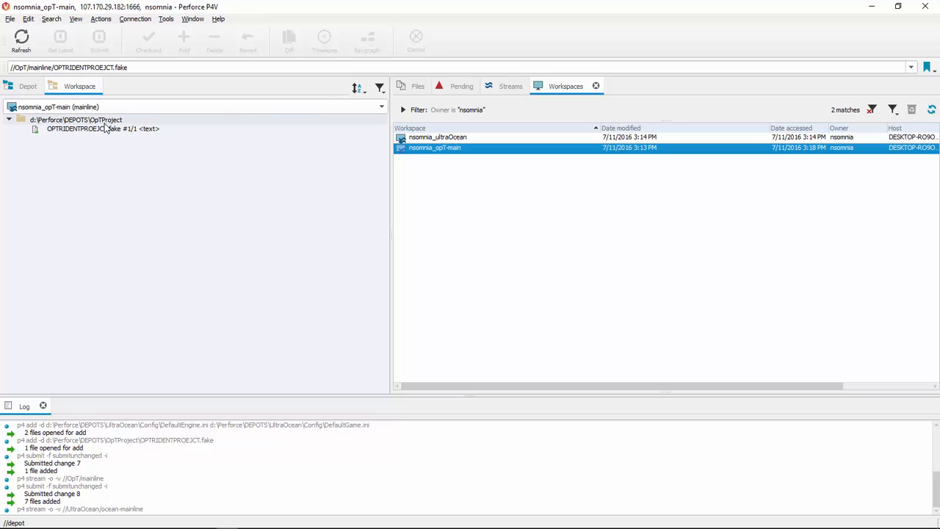
left_click(565, 209)
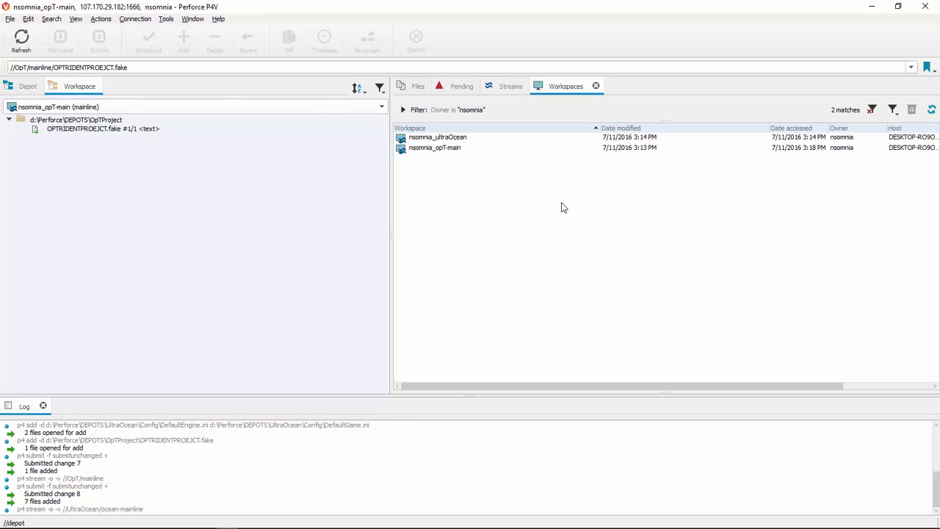
right_click(478, 209)
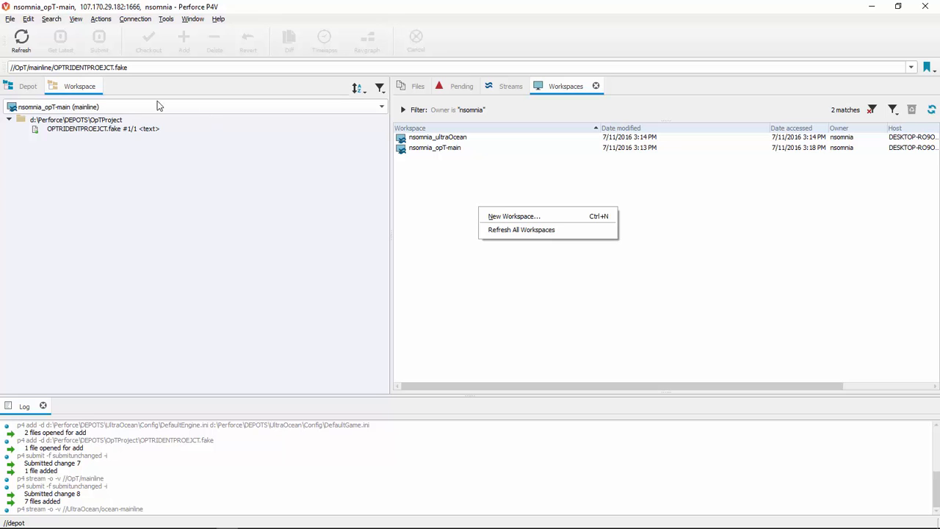
left_click(105, 103)
left_click(99, 106)
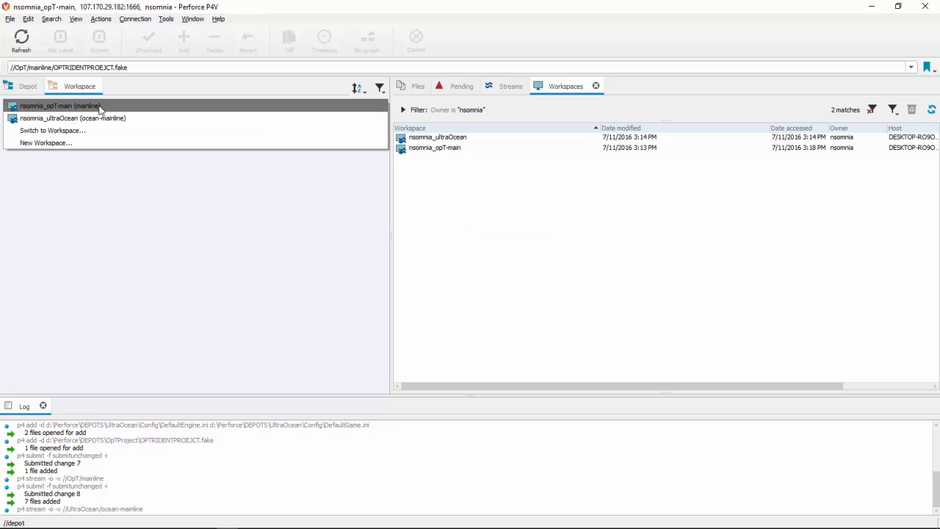
left_click(95, 130)
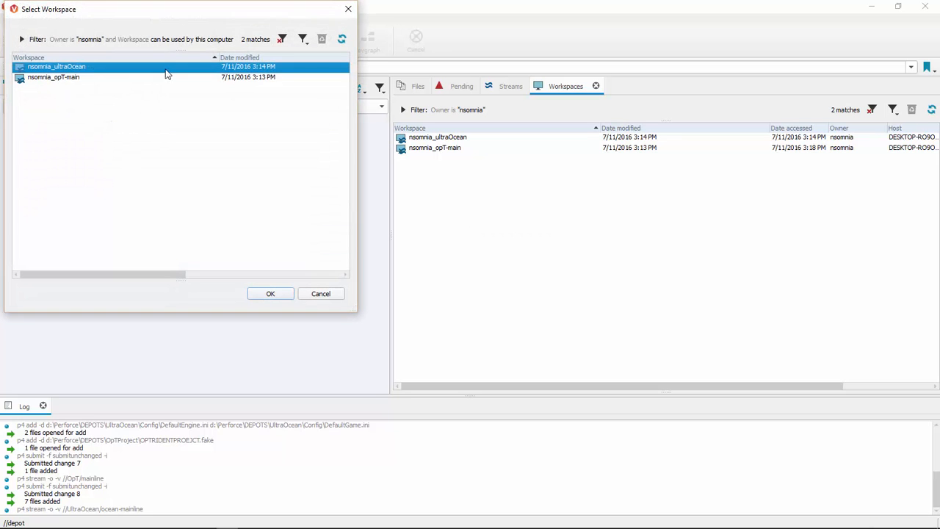
left_click(321, 295)
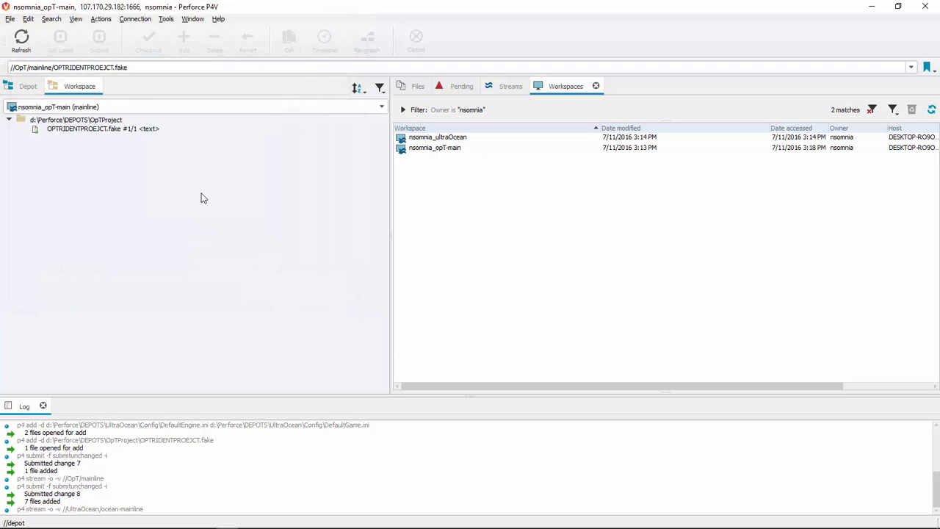